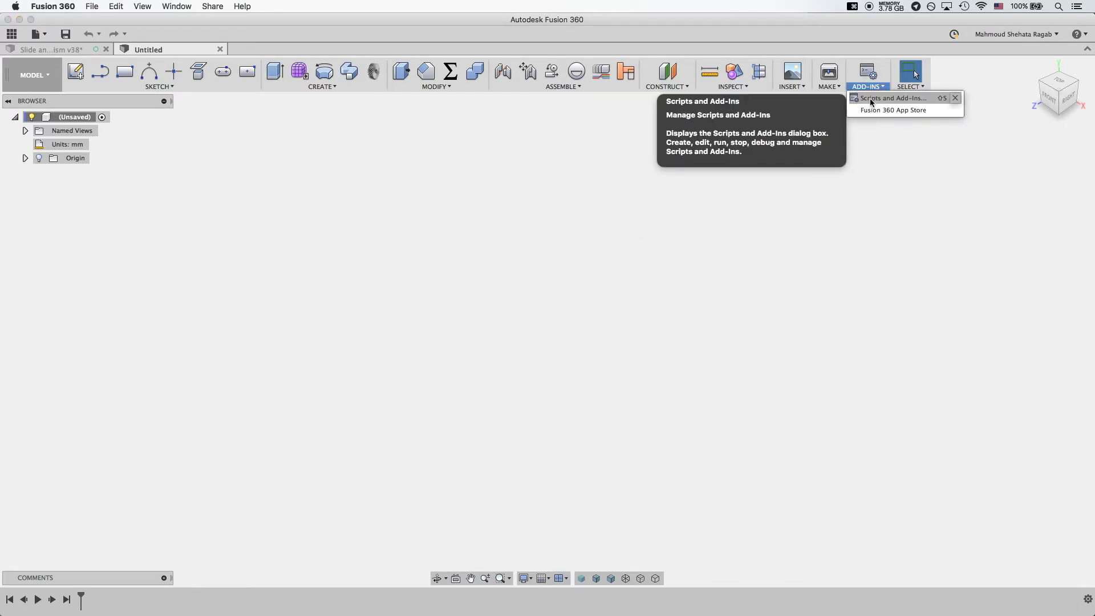
left_click(871, 100)
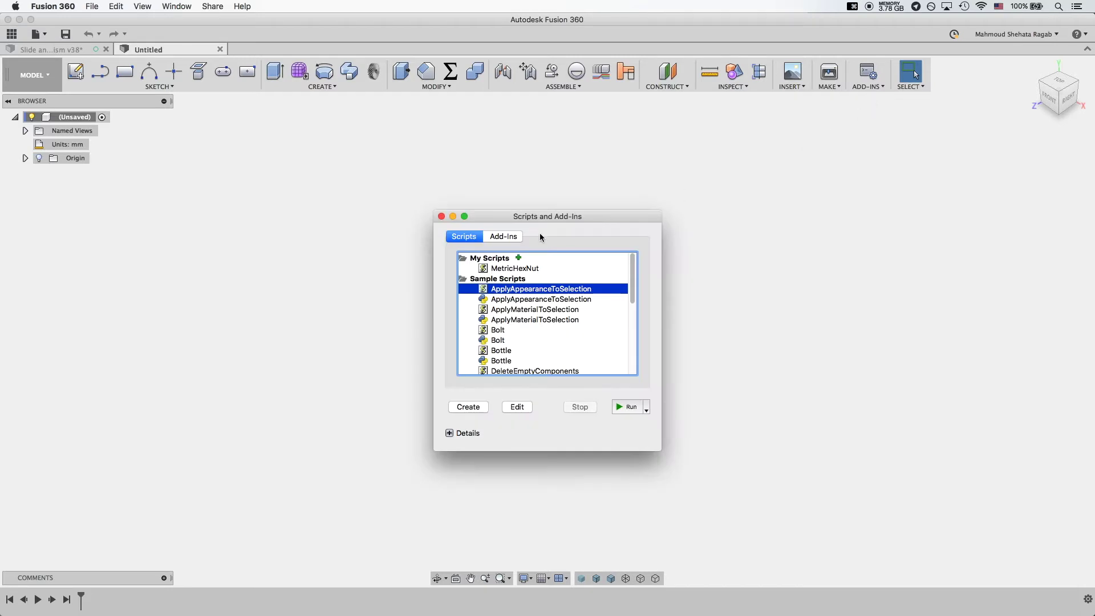
scroll(630, 264, "up", 2)
left_click(441, 216)
Step: Run the C++ version of the SpurGear sample add-in so the Spur Gear command is available
left_click(869, 87)
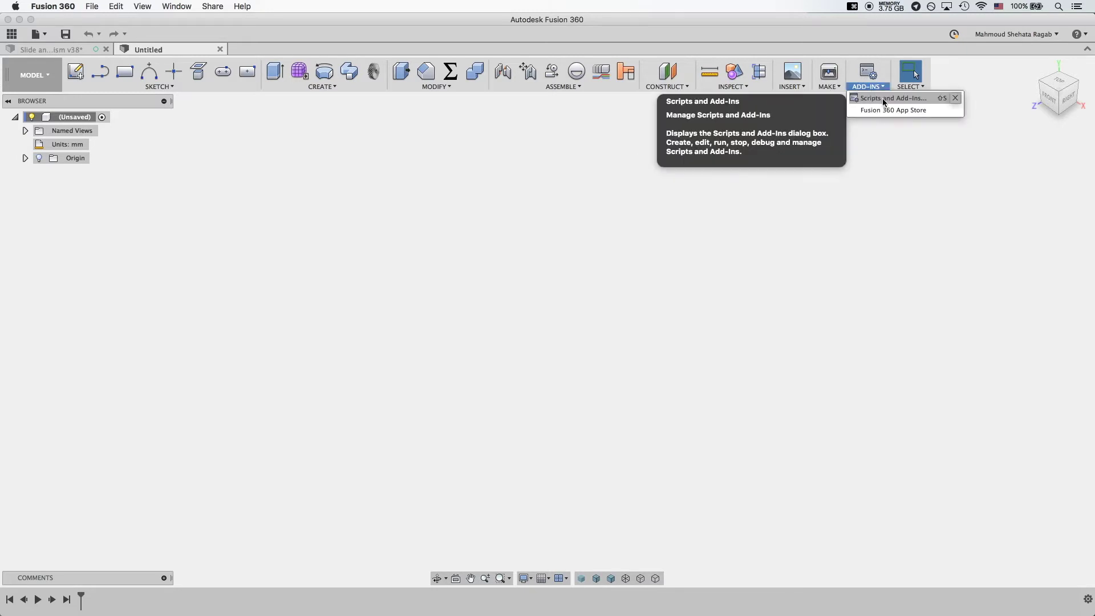
left_click(883, 99)
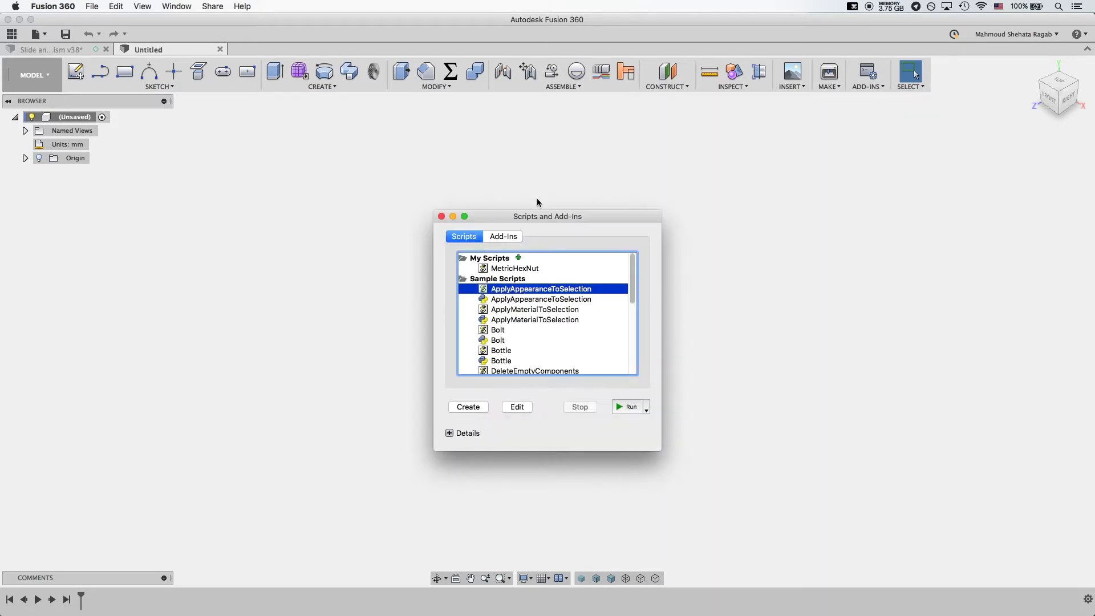
left_click(504, 238)
left_click_drag(632, 290, 631, 335)
left_click(516, 352)
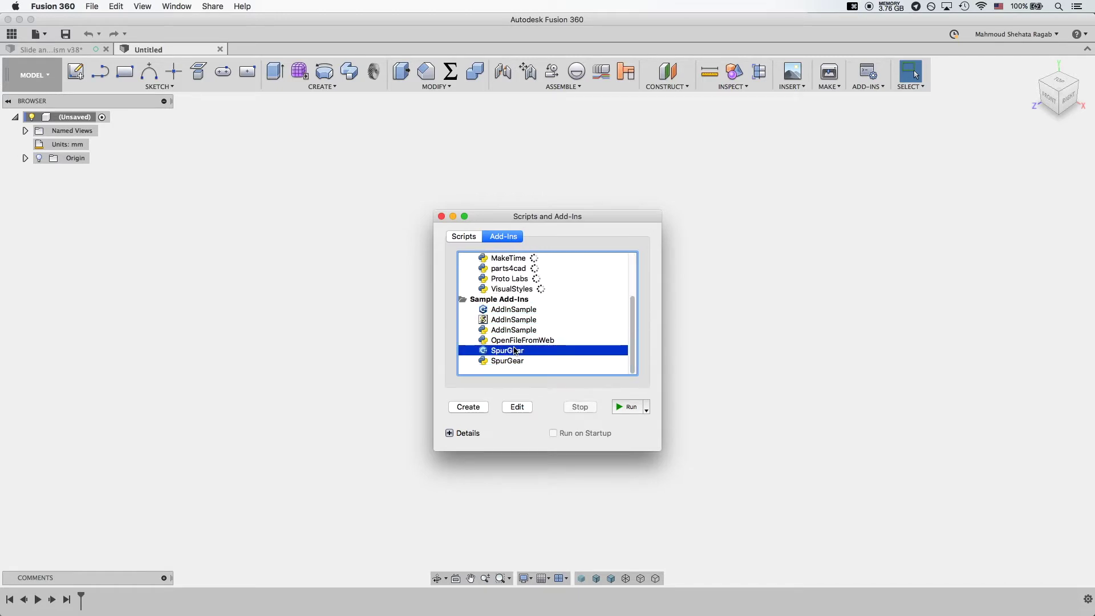
left_click(489, 363)
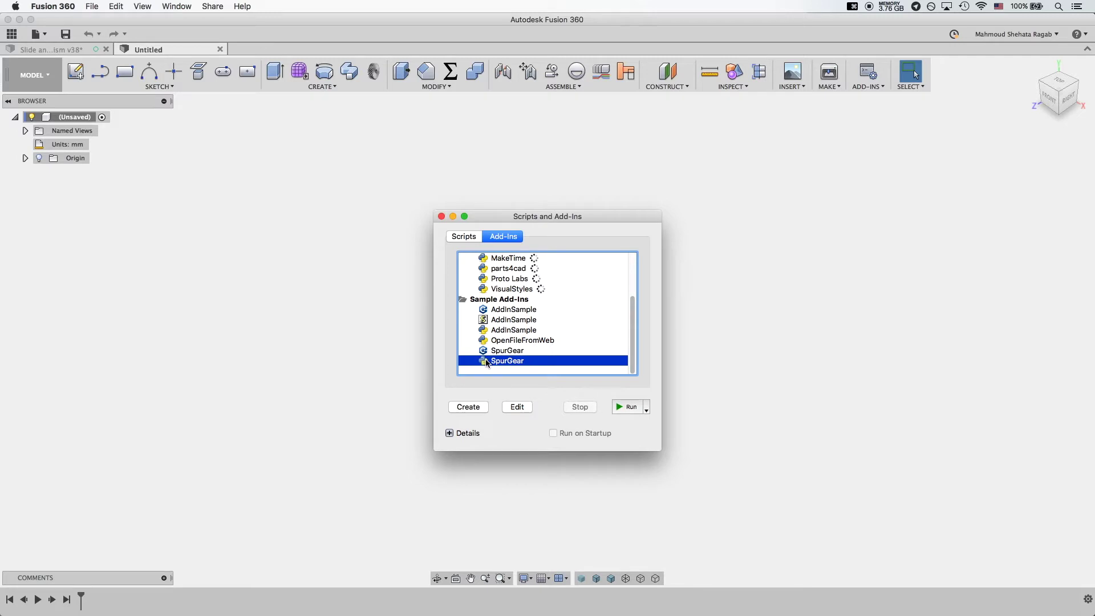
left_click(492, 351)
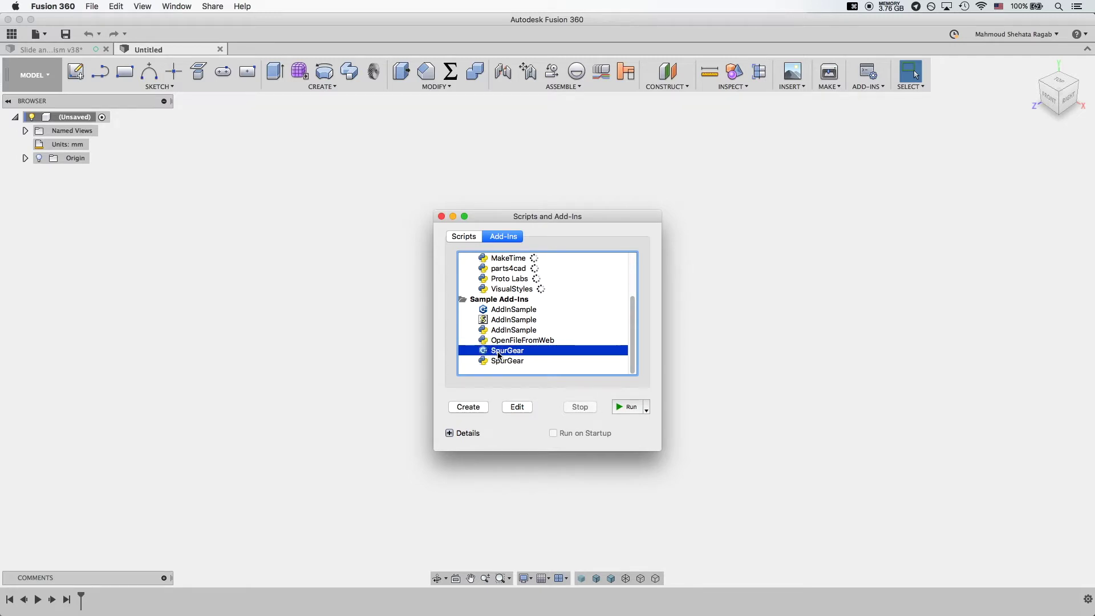
left_click(622, 405)
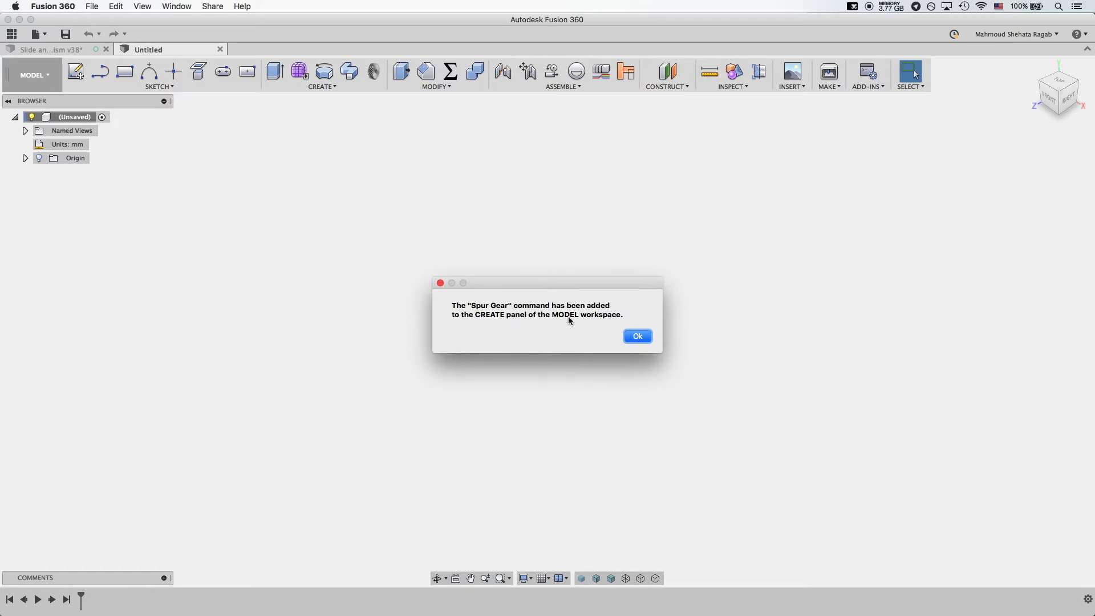
left_click(638, 336)
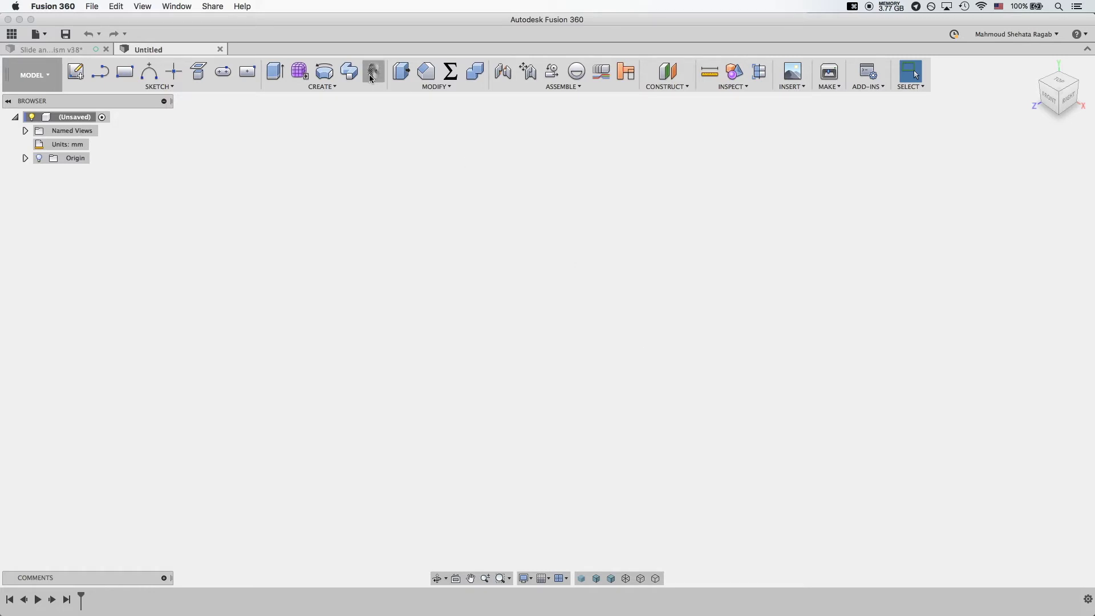
Step: Start a new spur gear with the Metric standard and set its module to 3
left_click(322, 87)
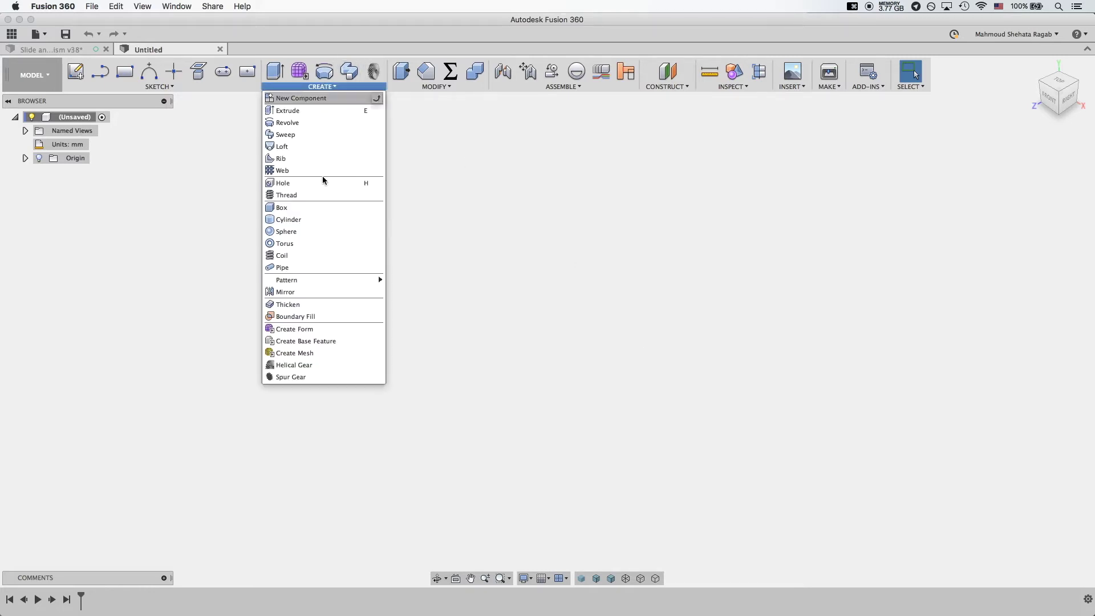
left_click(292, 377)
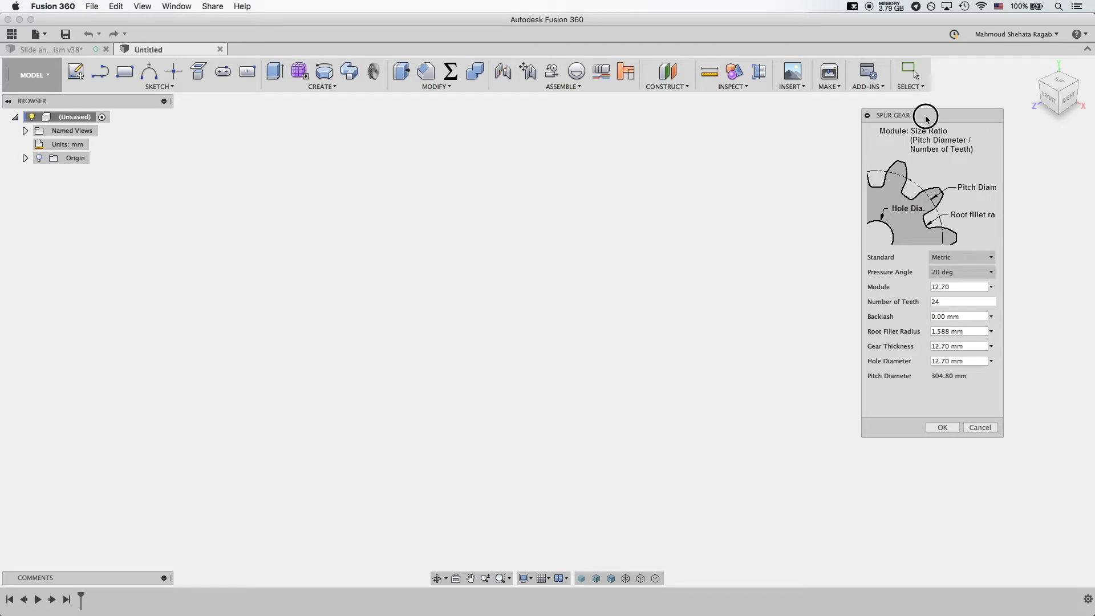
left_click_drag(926, 115, 924, 121)
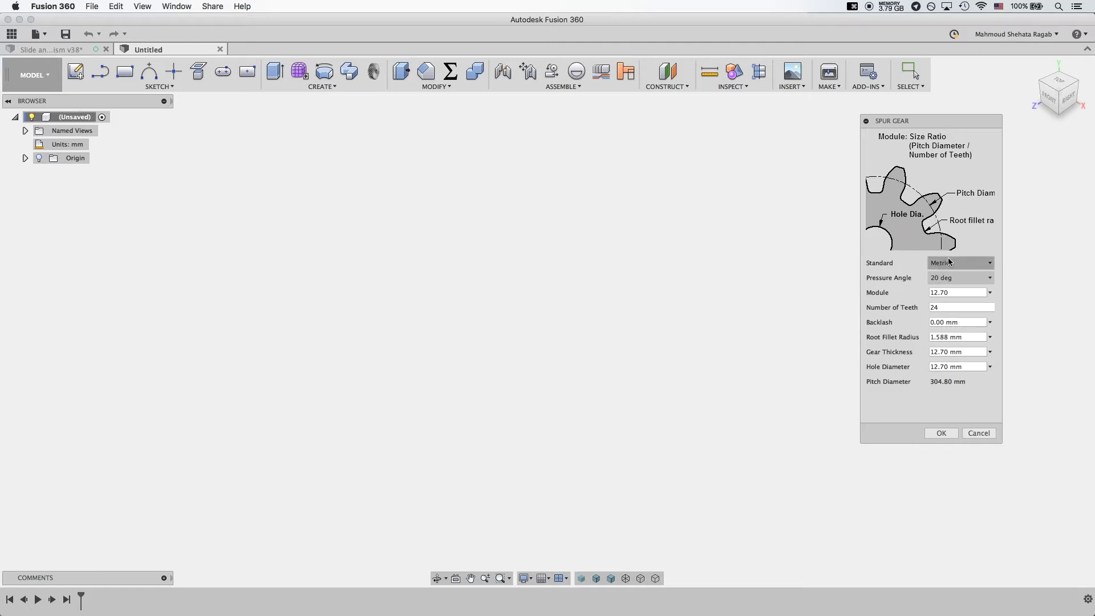
left_click(979, 264)
left_click(979, 265)
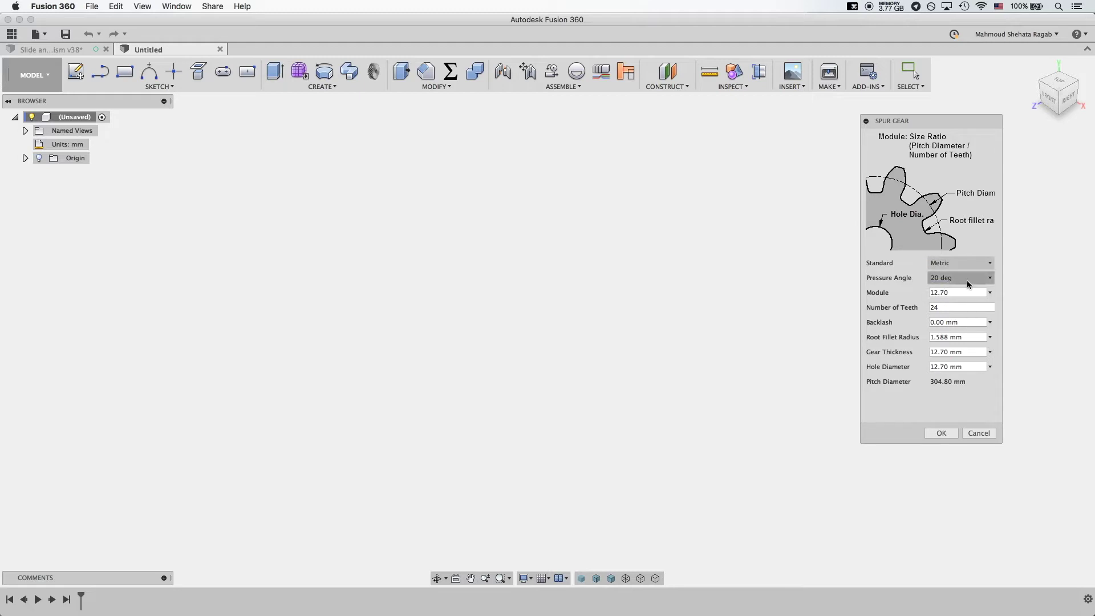
left_click_drag(963, 293, 923, 294)
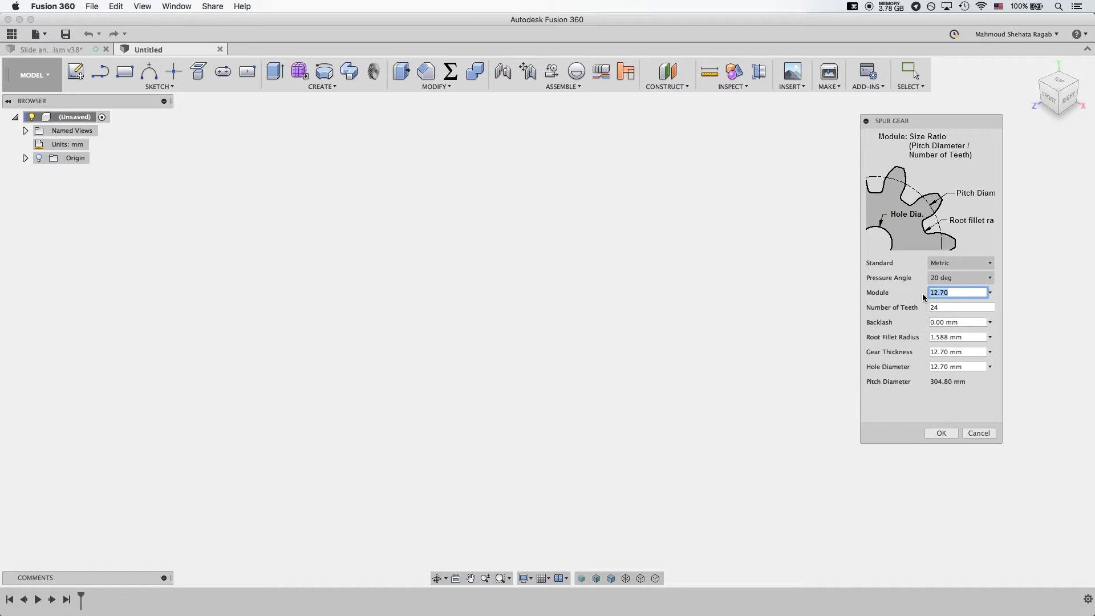
type("3")
Step: Set the number of teeth to 12 and create the spur gear
left_click(950, 307)
double_click(950, 308)
type("12")
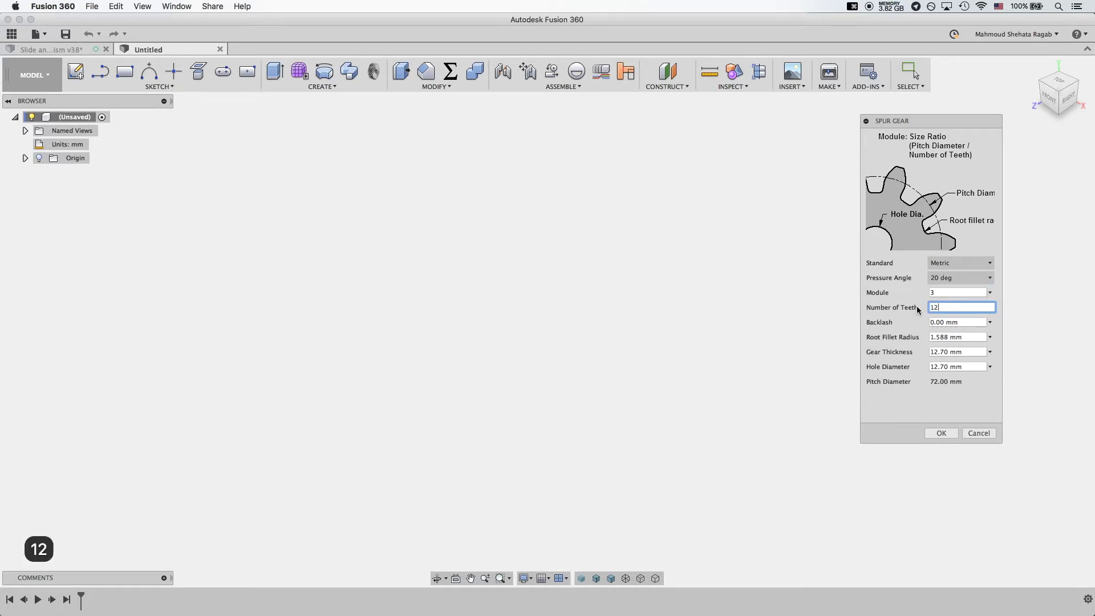
left_click(956, 293)
double_click(956, 292)
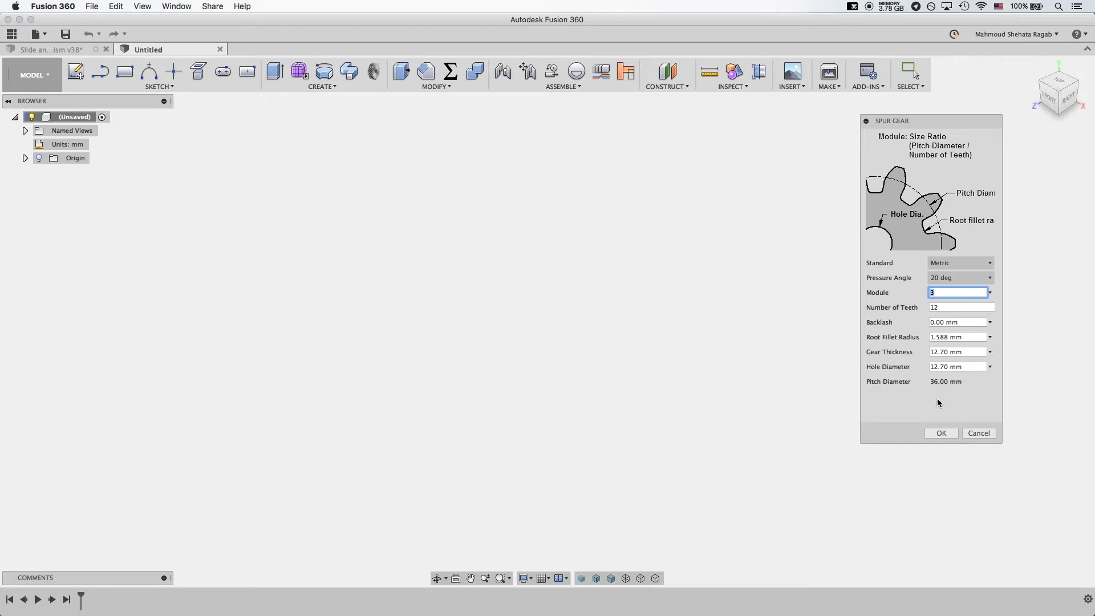
left_click(942, 434)
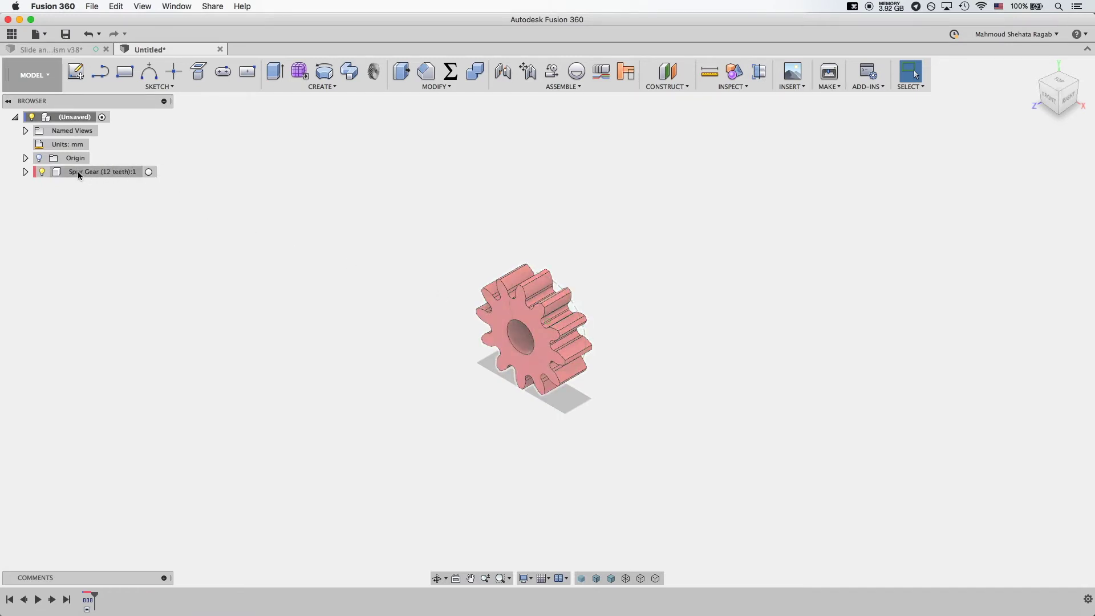
Step: Ground the 12-tooth spur gear component and hide it
left_click(377, 361)
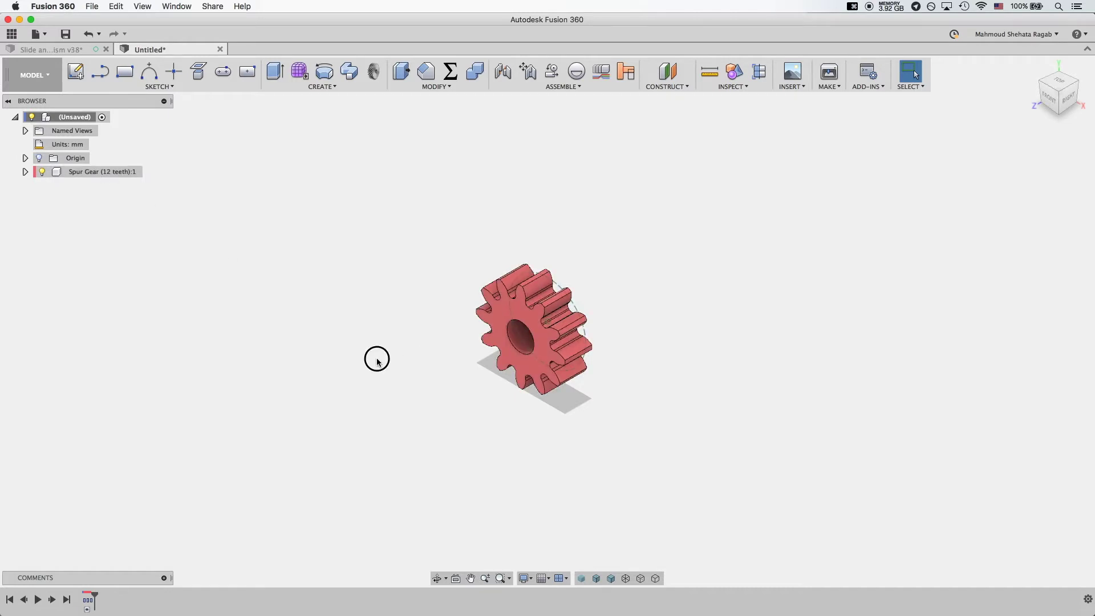
middle_click_drag(398, 344, 391, 367, "shift")
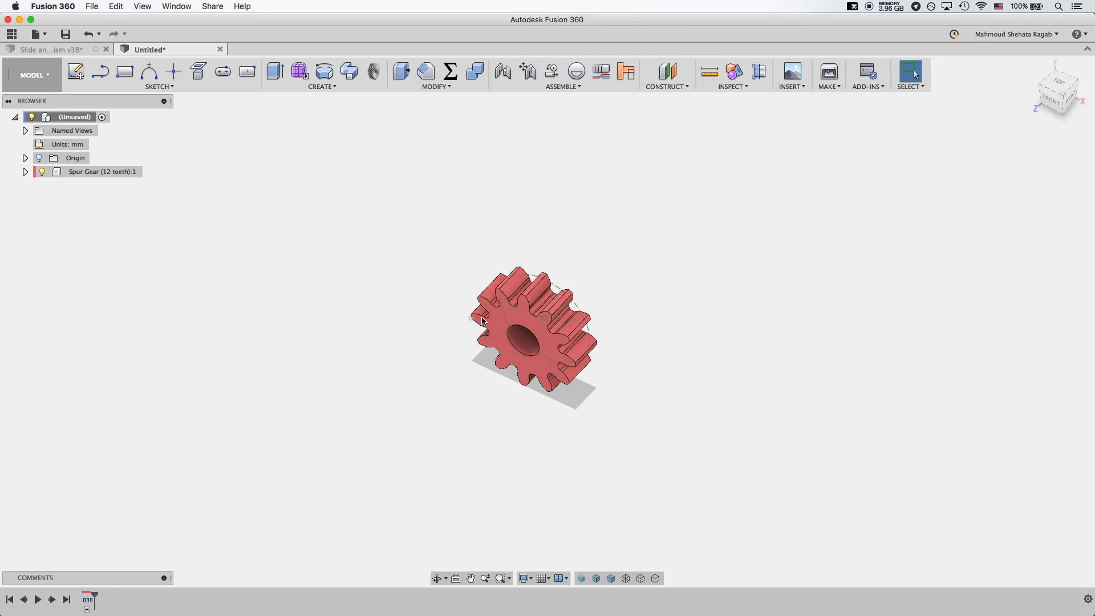
scroll(534, 294, "up", 5)
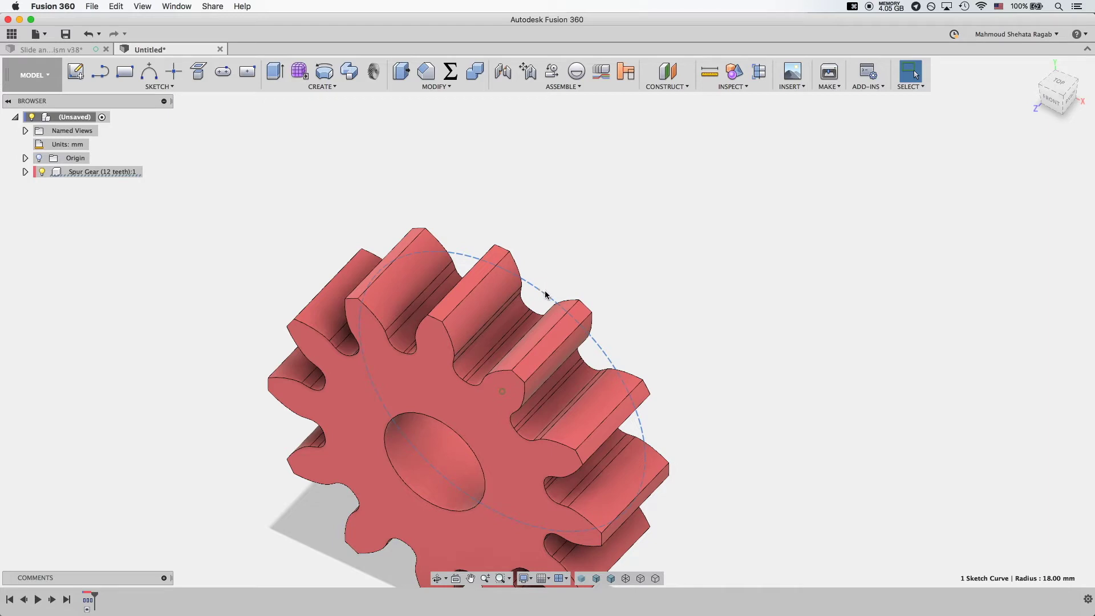
middle_click_drag(570, 286, 605, 245, "shift")
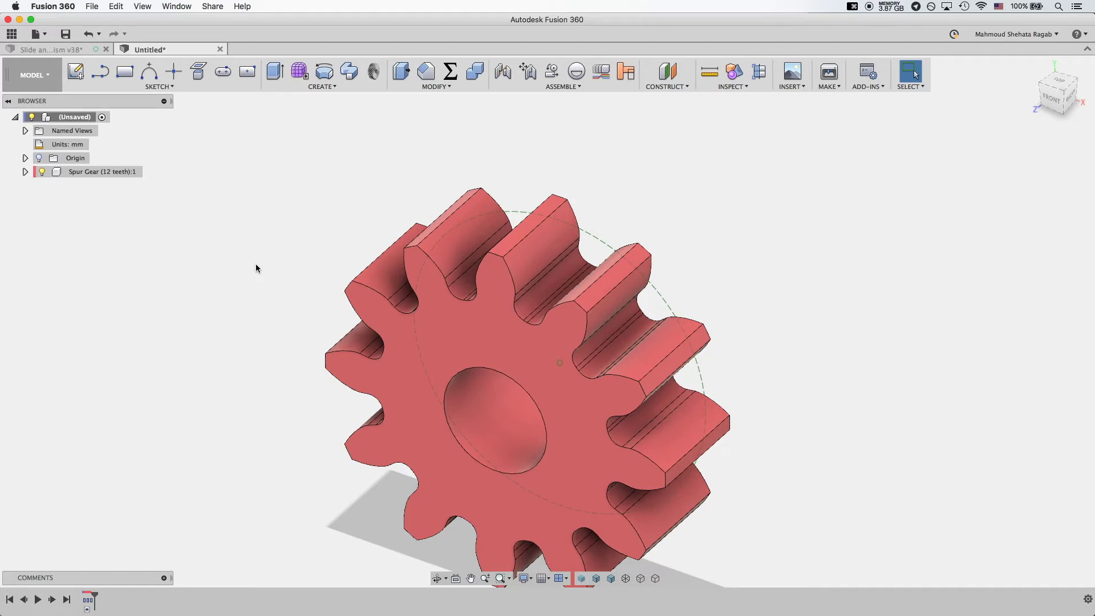
right_click(63, 170)
left_click(89, 185)
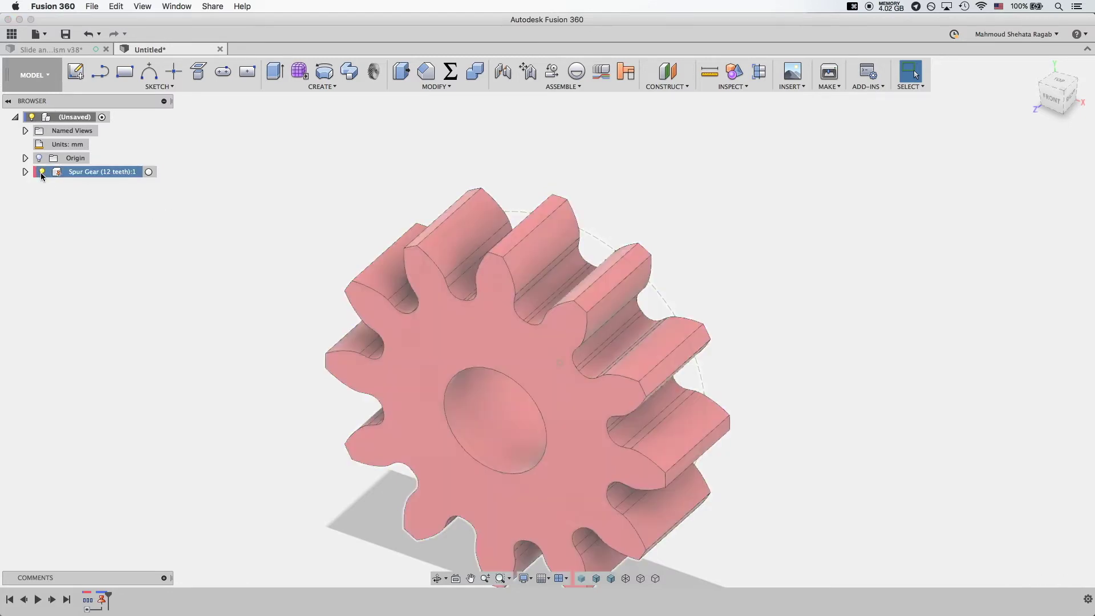
left_click(41, 171)
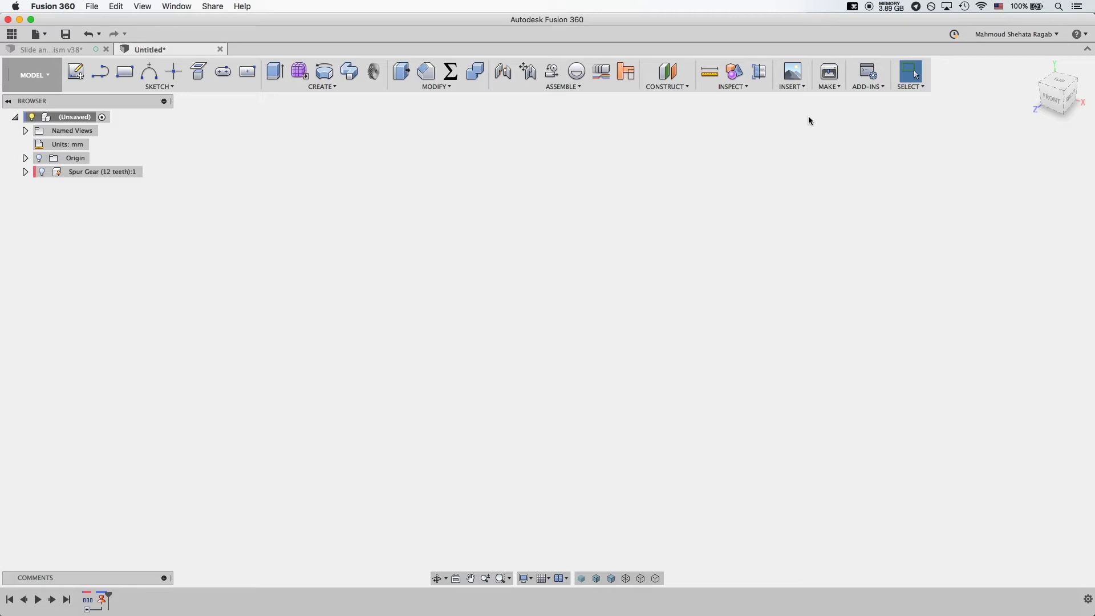
Step: Create a second spur gear with 24 teeth, keeping the module at 3.00 and the gear thickness at 12.70 mm
left_click(323, 87)
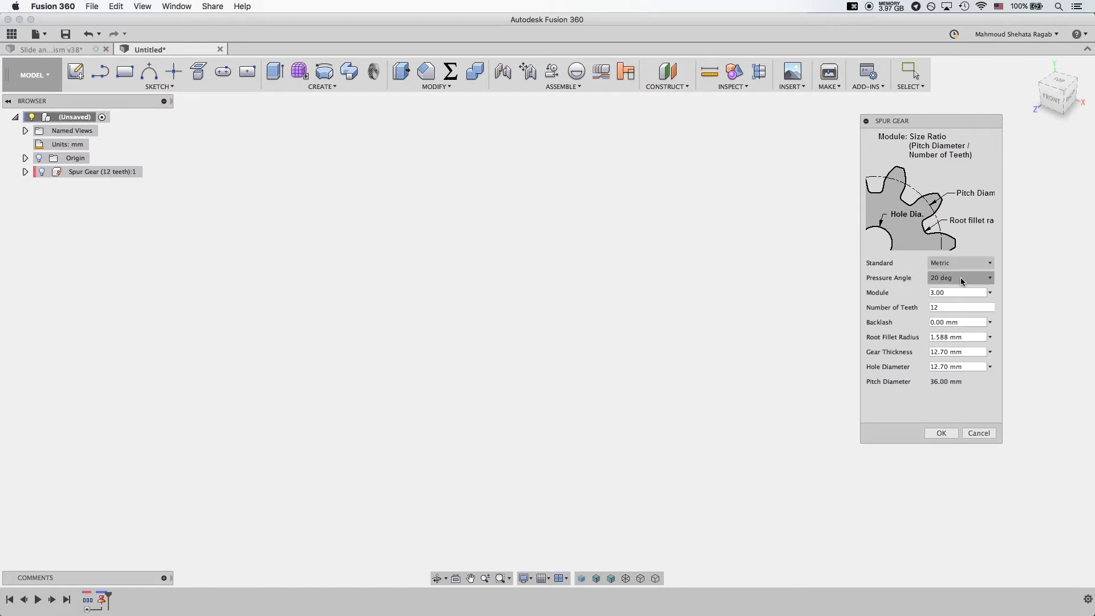
left_click(951, 307)
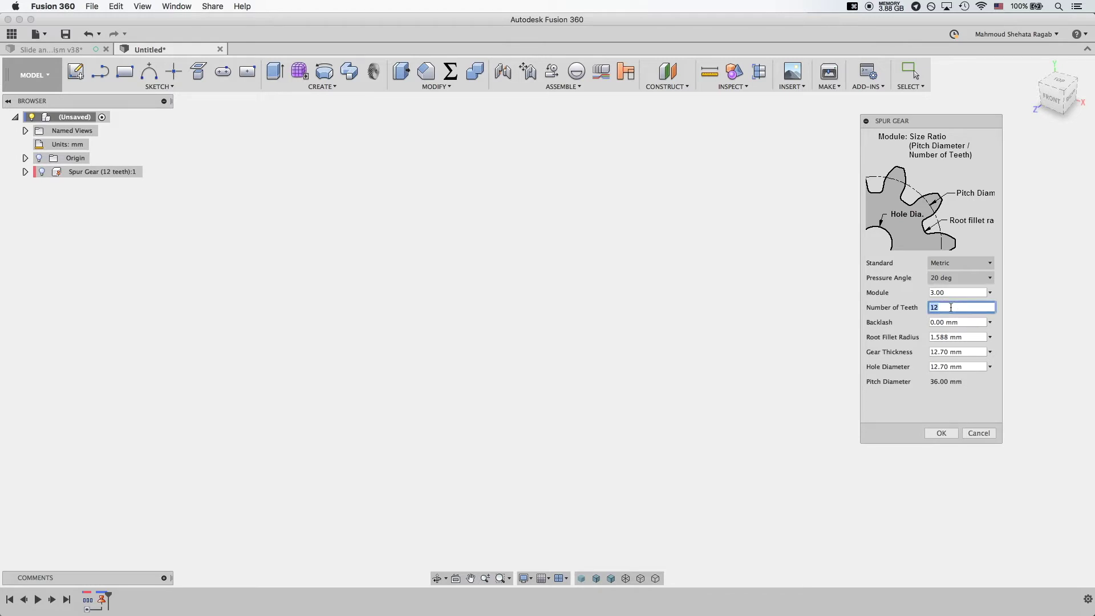
type("24")
left_click(960, 352)
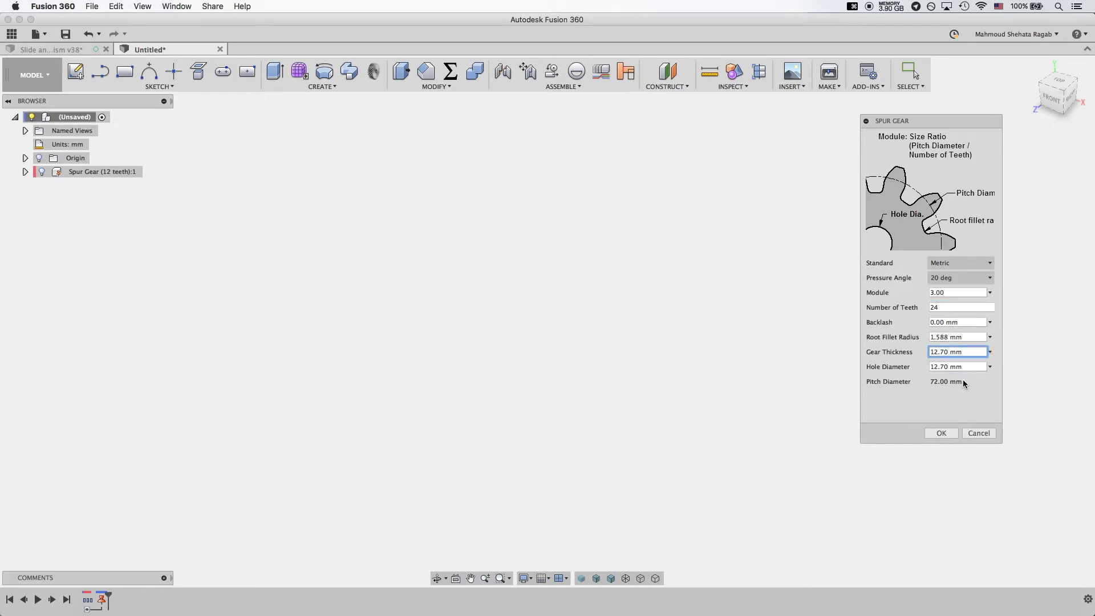
left_click(949, 435)
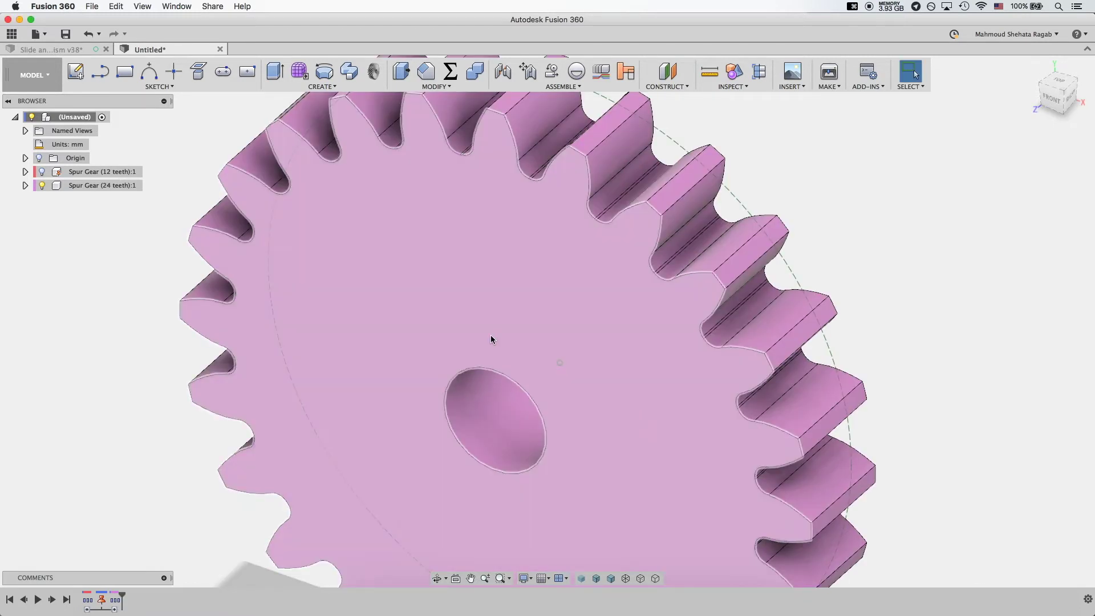
scroll(490, 340, "down", 10)
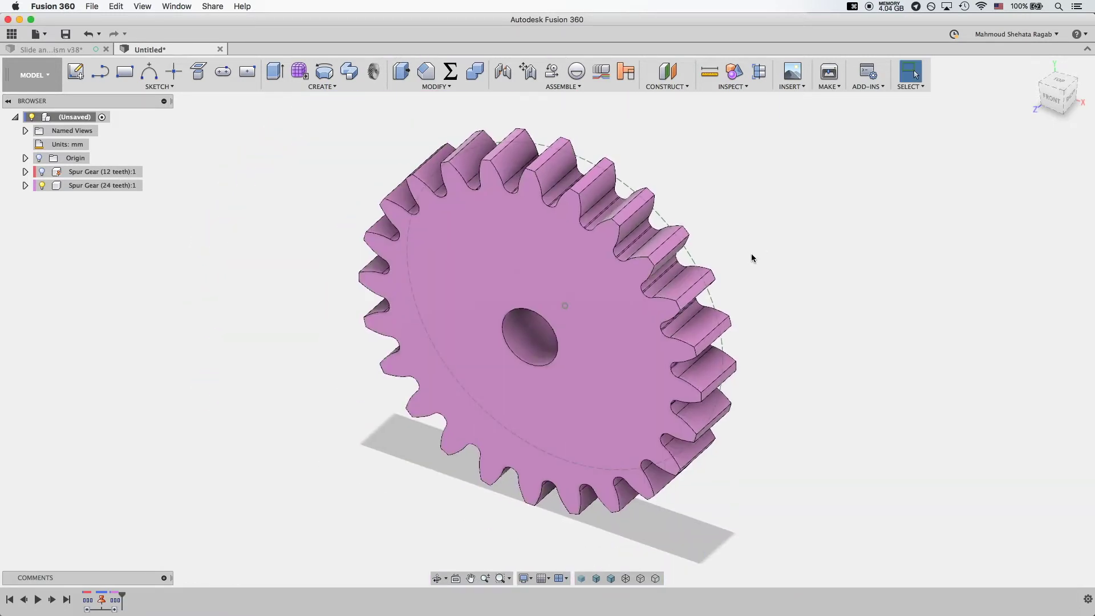
Step: Show the 12-tooth gear, try to place the 24-tooth gear freehand in mesh beside it, and undo the moves
left_click(43, 171)
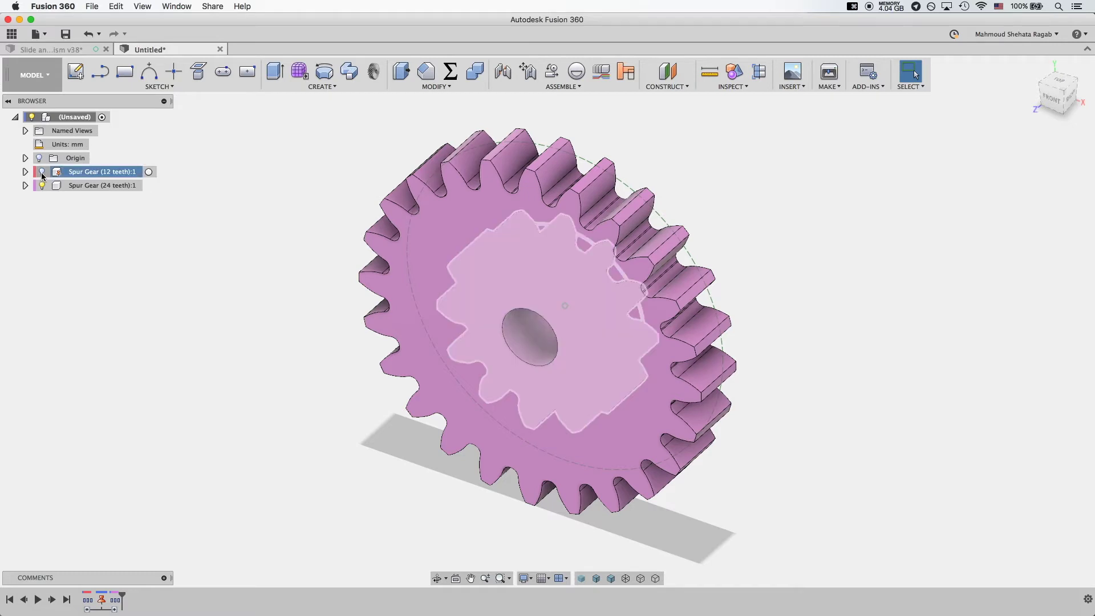
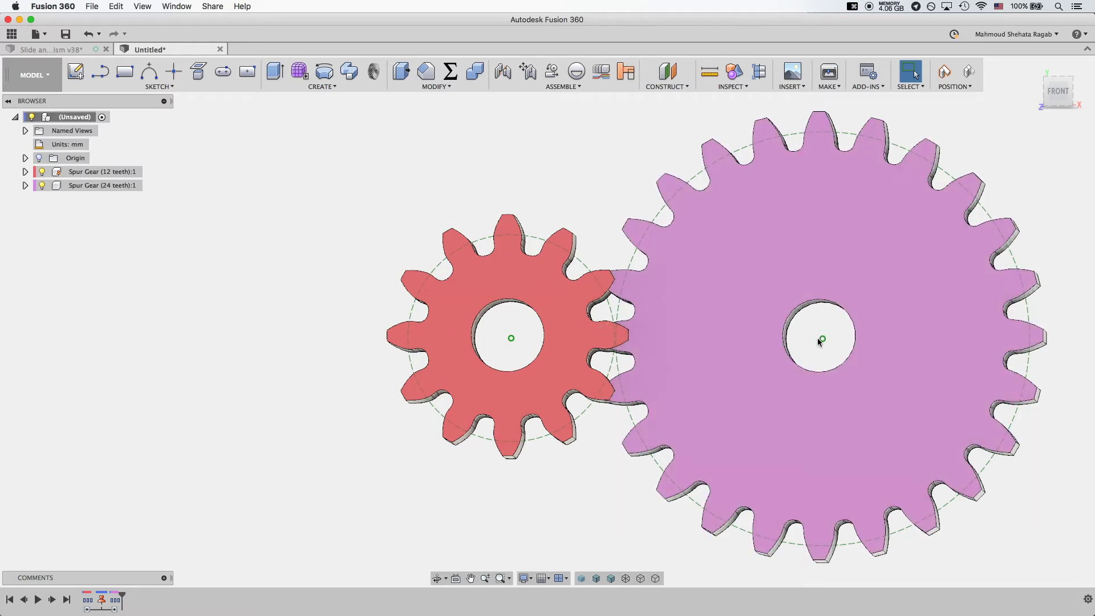
left_click_drag(641, 296, 641, 302)
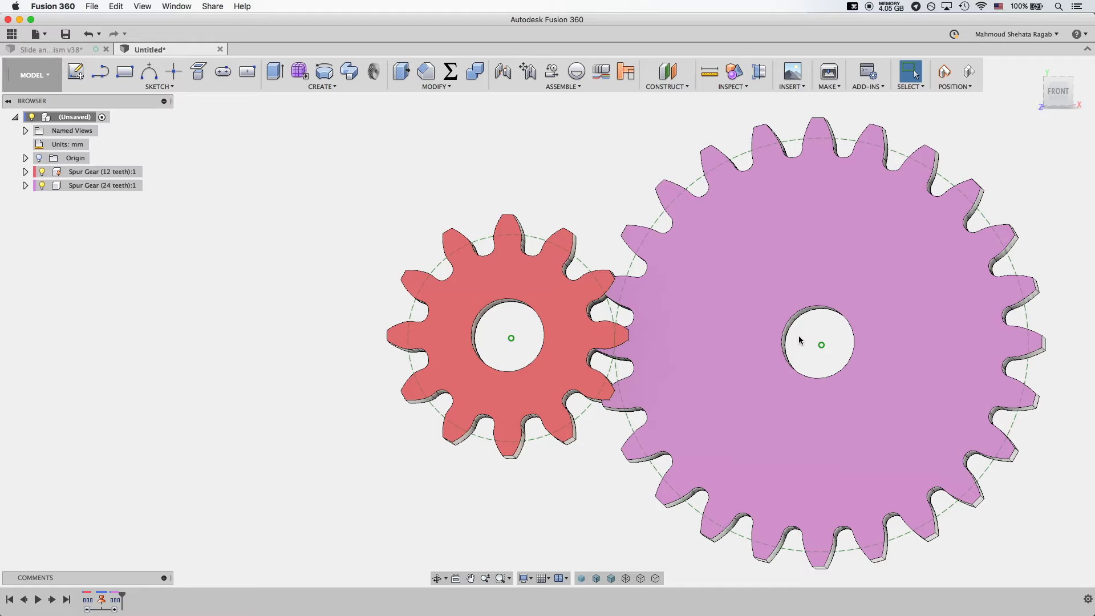
left_click(481, 195)
key("super+z")
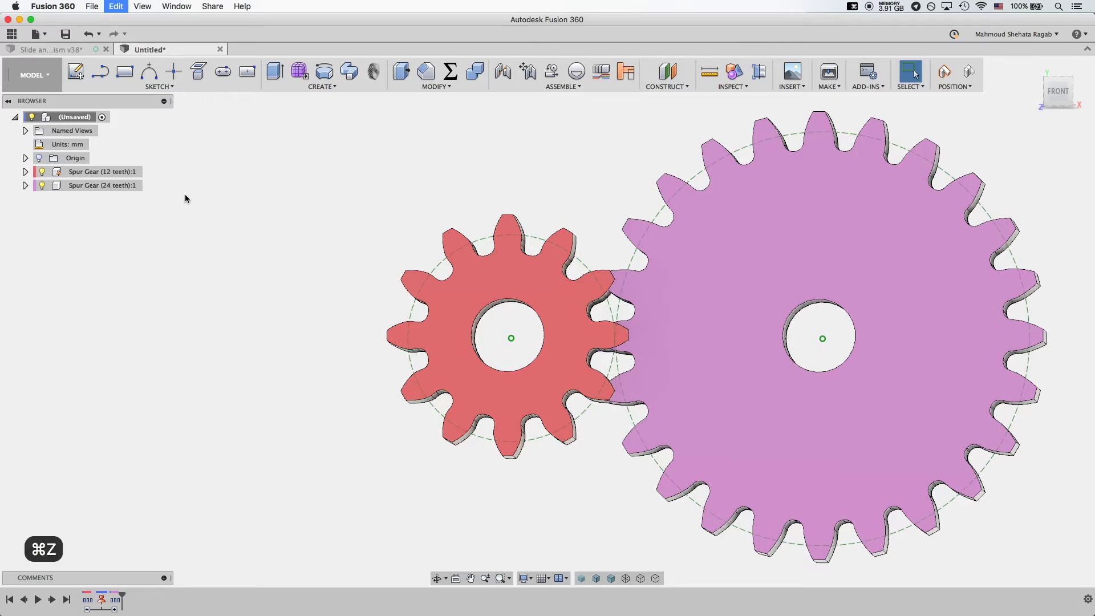
key("super+z")
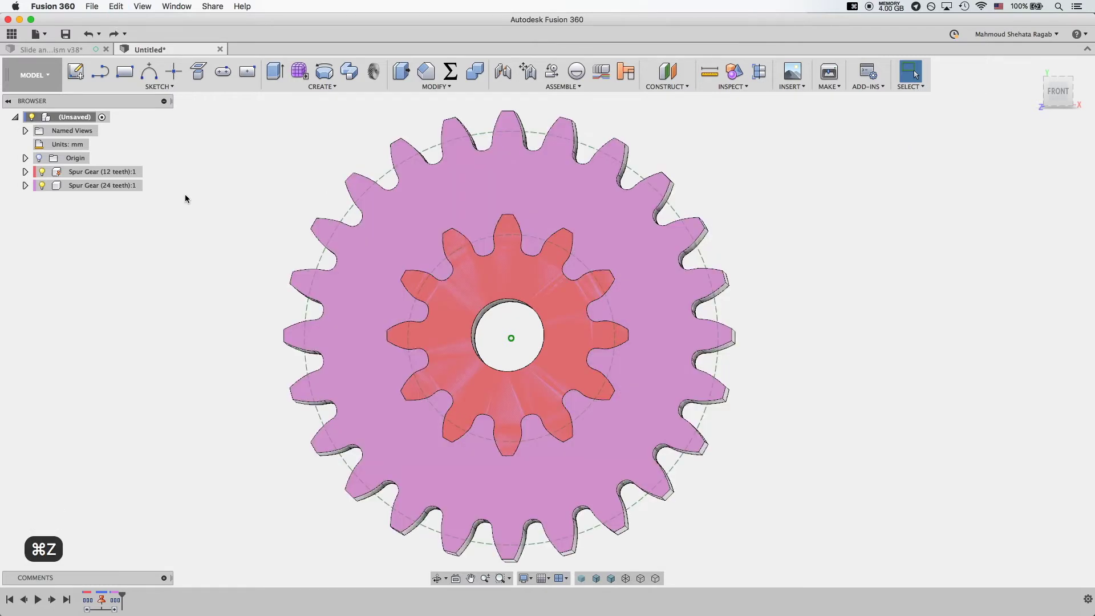
Step: Hide both spur gears and create a new empty, activated component named fram under the root assembly
left_click(42, 171)
left_click(42, 185)
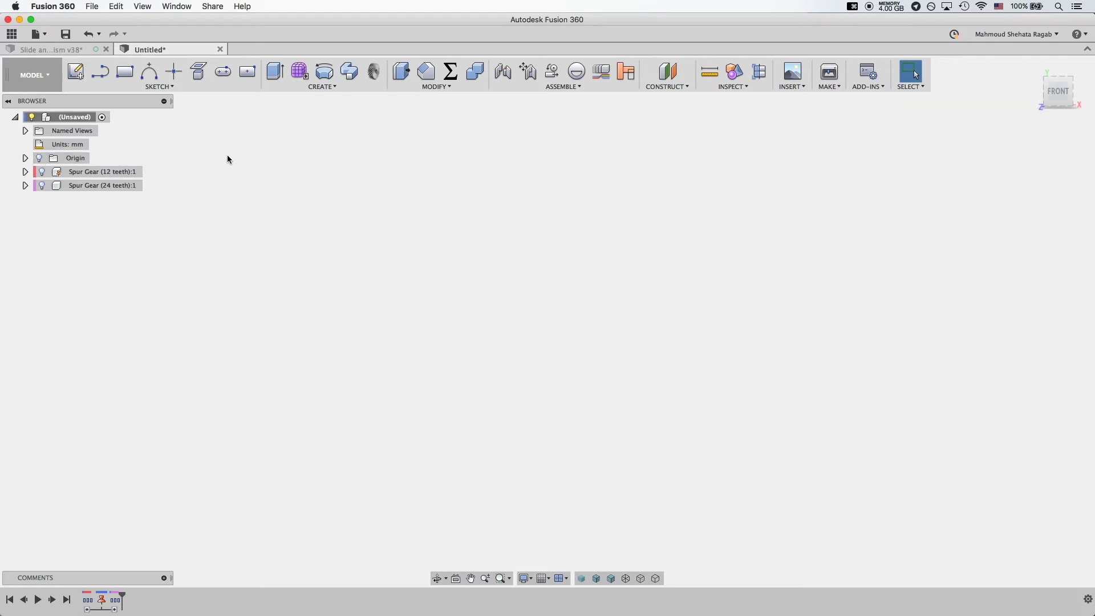
key("s")
left_click(289, 180)
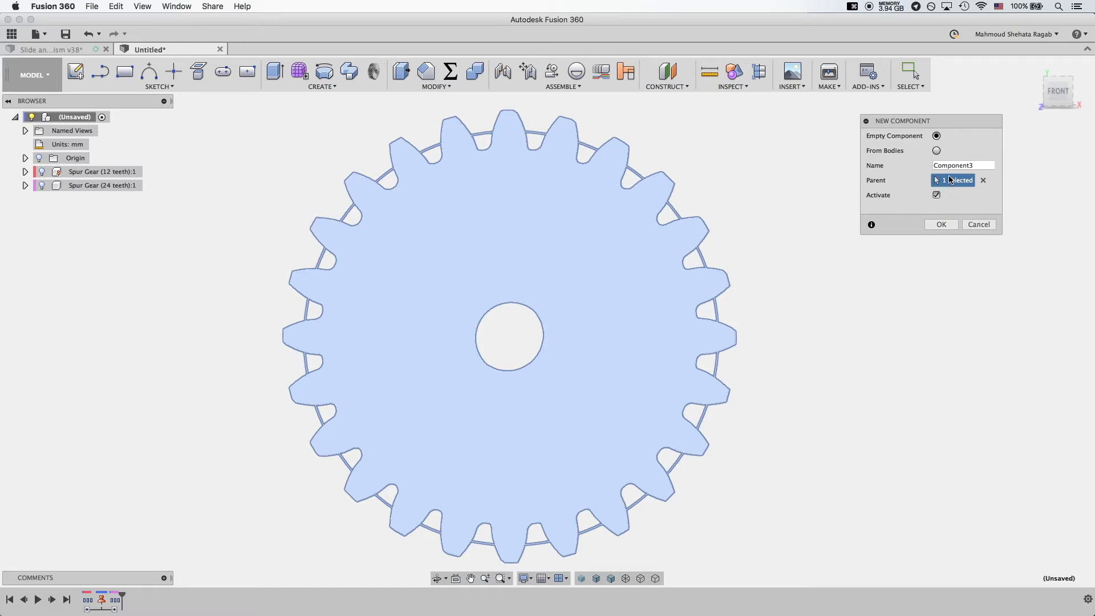
left_click(951, 167)
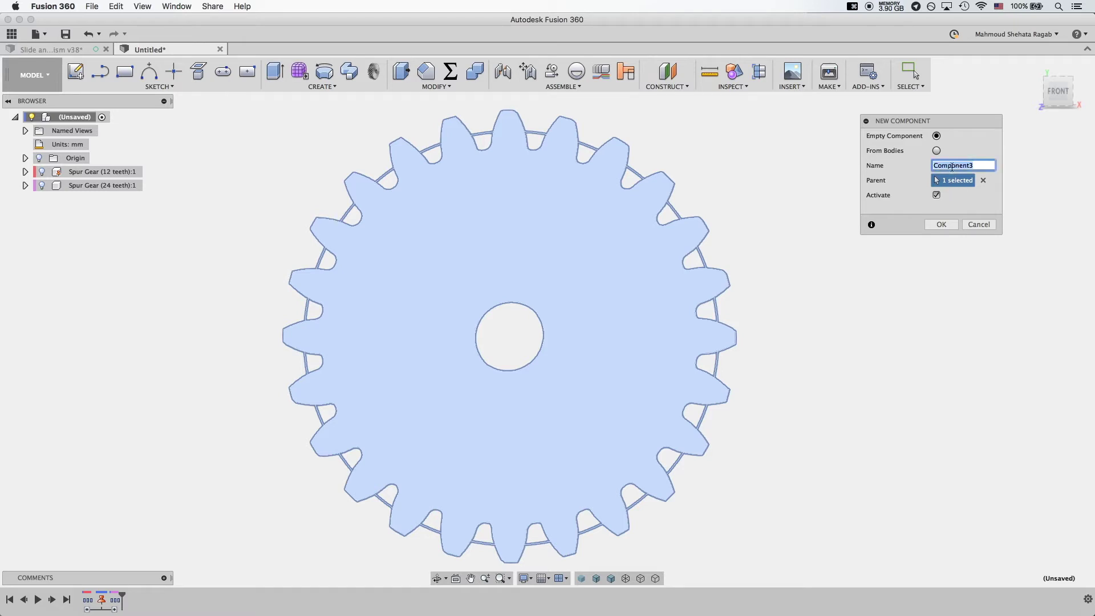
type("fram")
key("Return")
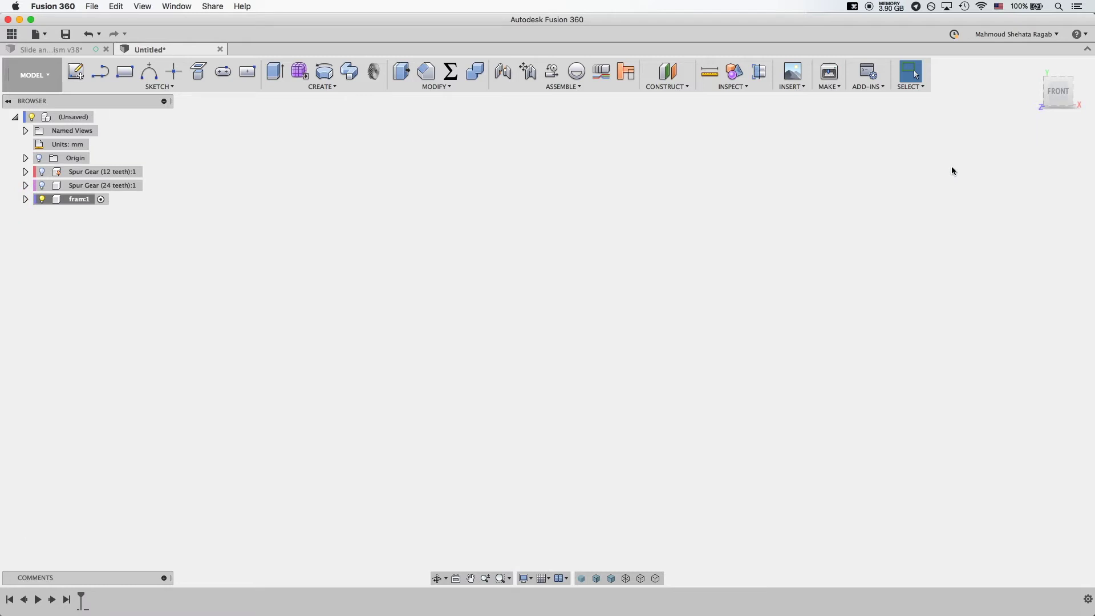
Step: Rename the new fram component as frame
left_click(81, 200)
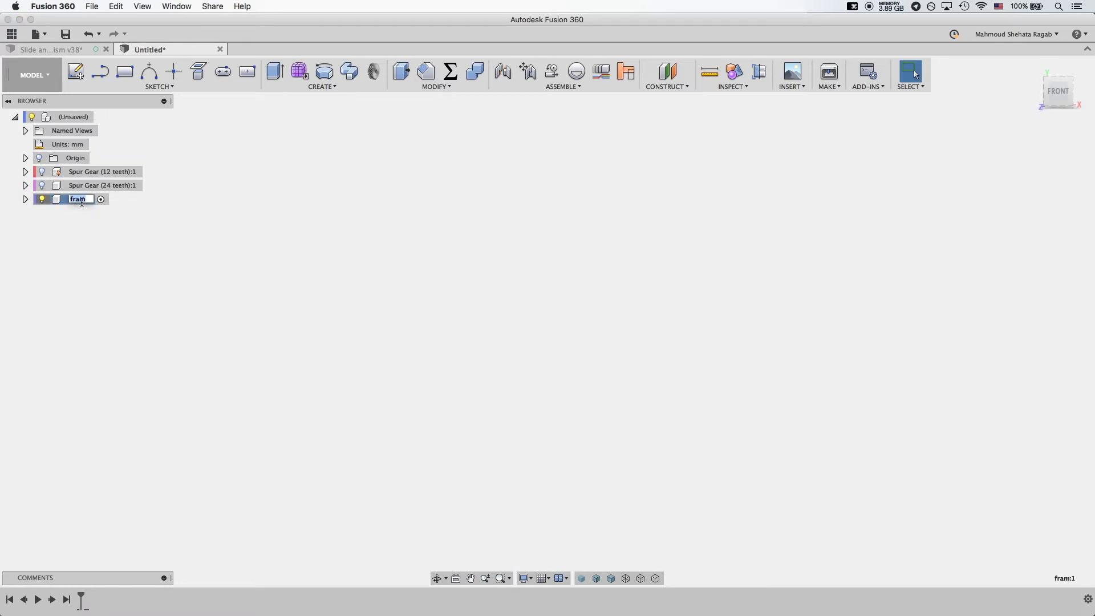
type("frame")
key("Return")
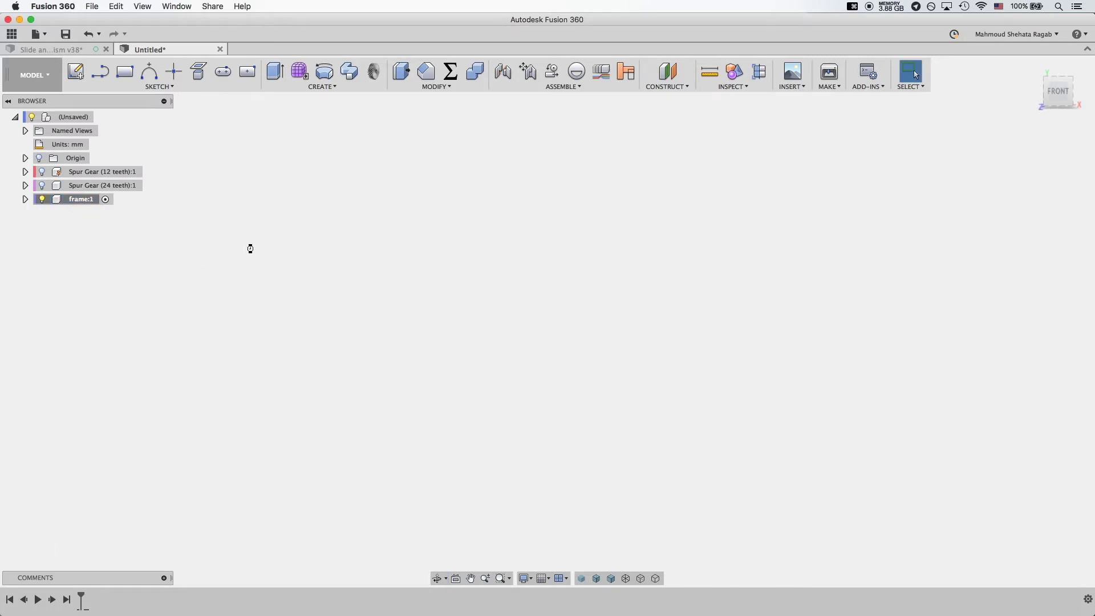
Step: Create a sketch on the front (XY) origin plane inside the frame component
left_click(76, 72)
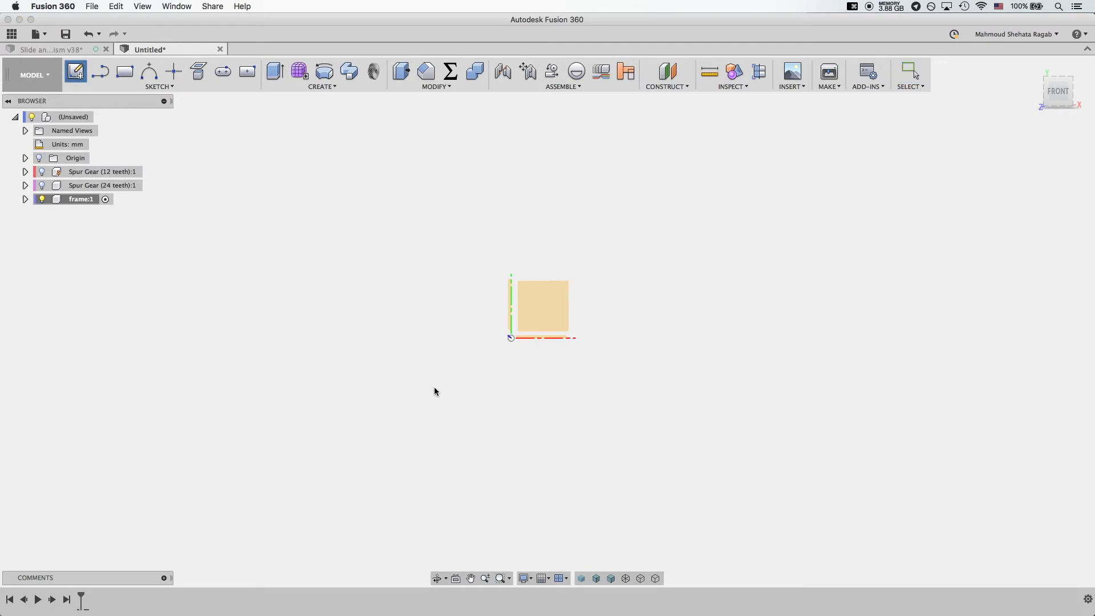
mouse_move(631, 352)
middle_mouse_down("shift")
mouse_move(601, 362)
mouse_move(590, 389)
mouse_move(607, 369)
mouse_move(570, 327)
mouse_move(587, 392)
mouse_move(1056, 136)
middle_mouse_up("shift")
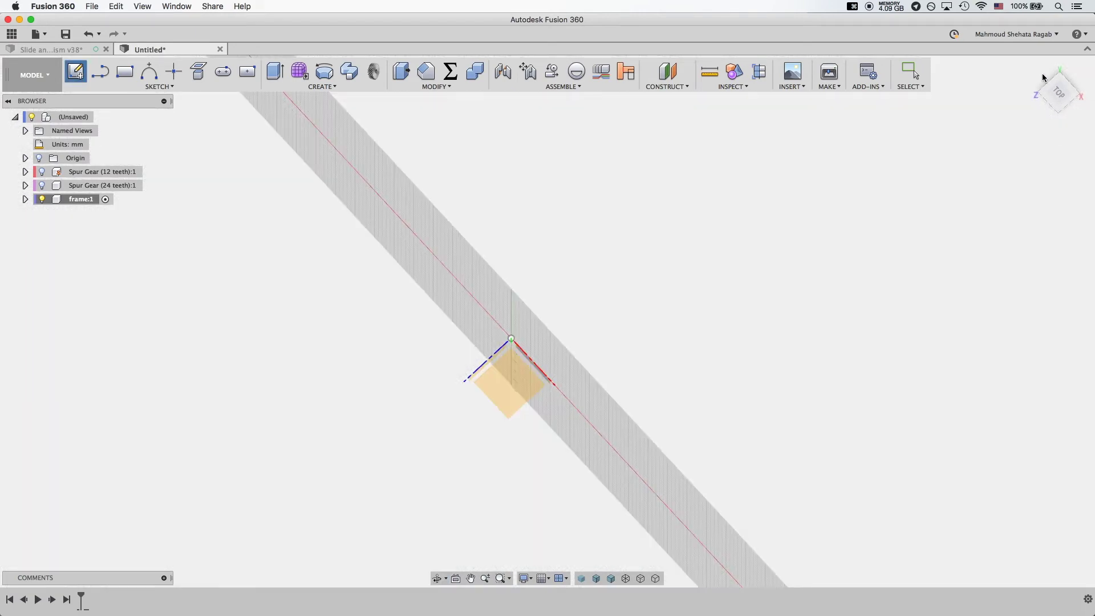
middle_click_drag(742, 228, 625, 291, "shift")
left_click(558, 306)
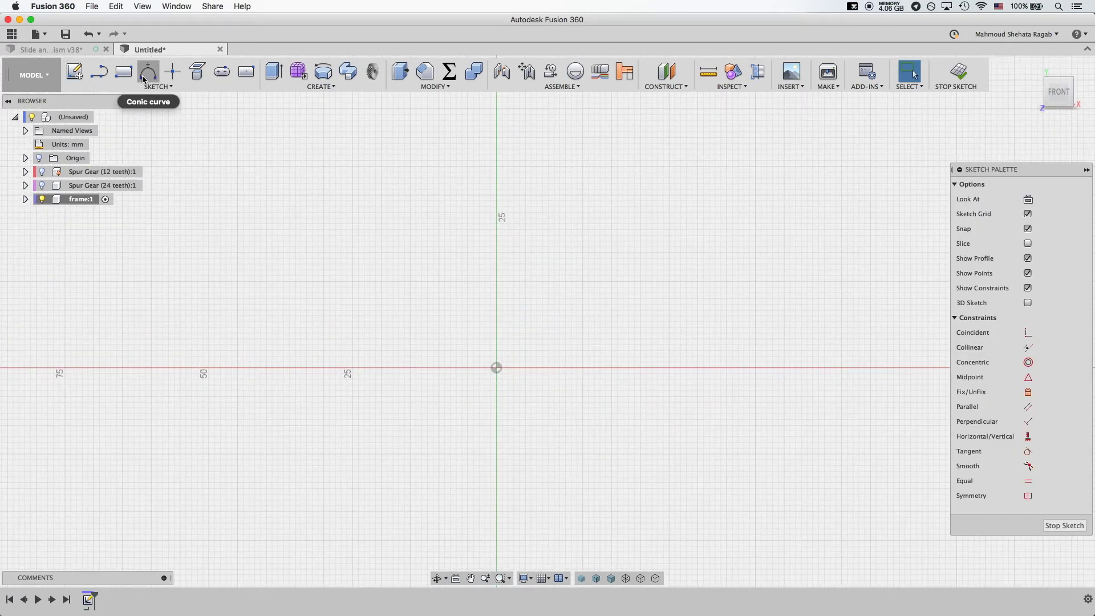
Step: Draw a center rectangle on the origin, 200 mm wide and 100 mm high
left_click(158, 86)
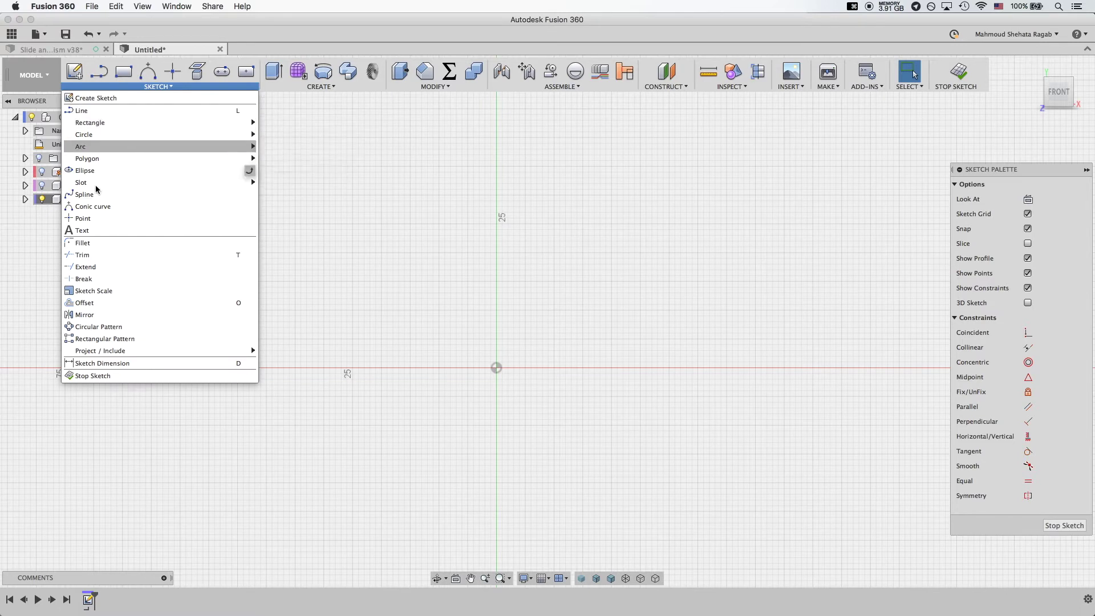
mouse_move(239, 122)
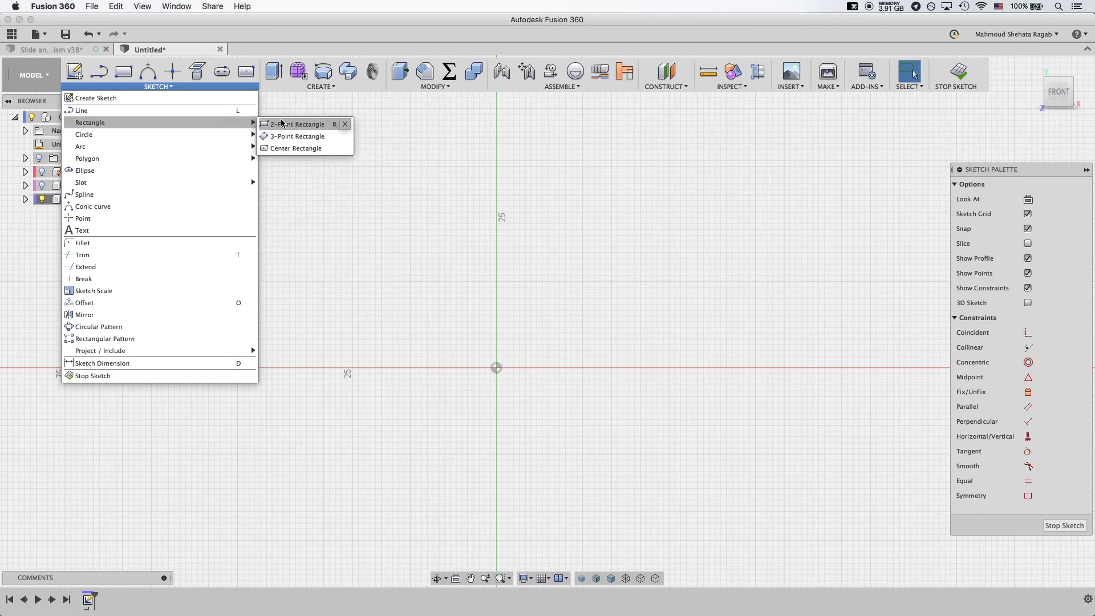
left_click(283, 148)
left_click(496, 368)
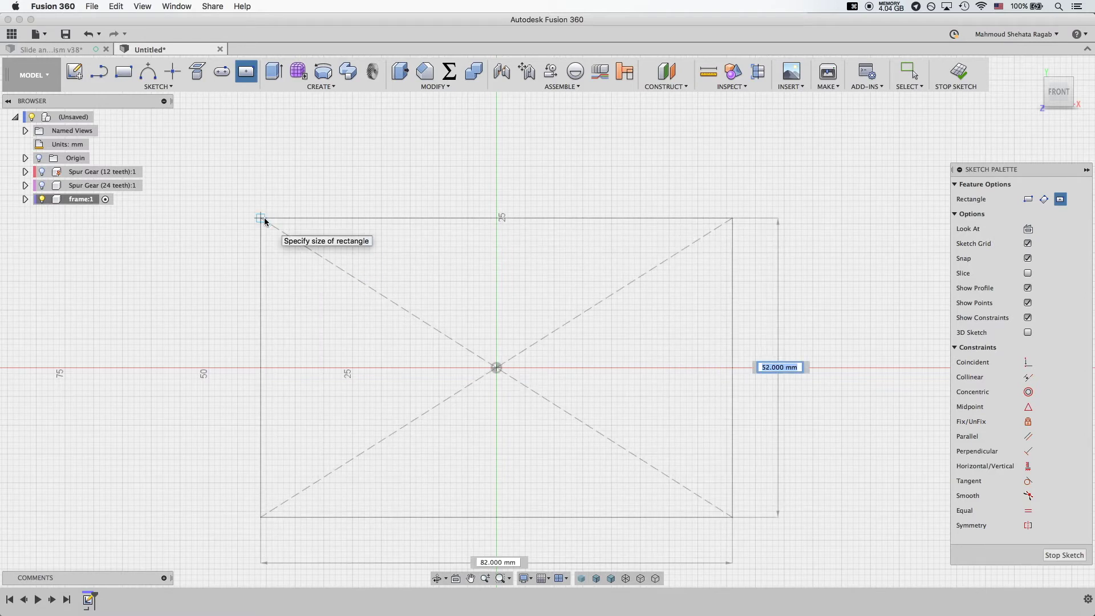
type("100")
key("Tab")
type("2")
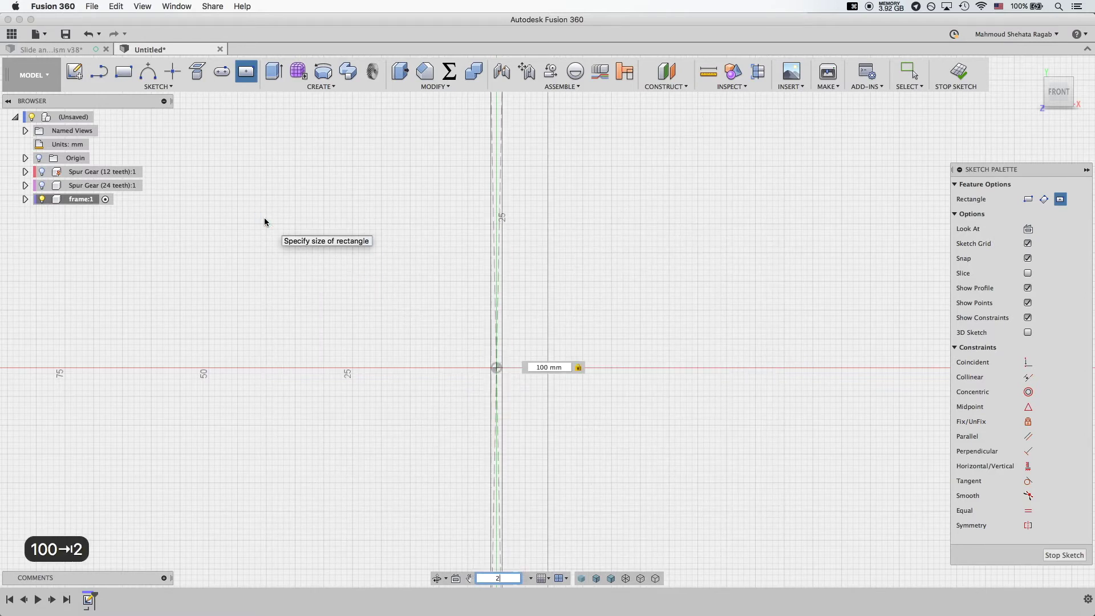
type("00")
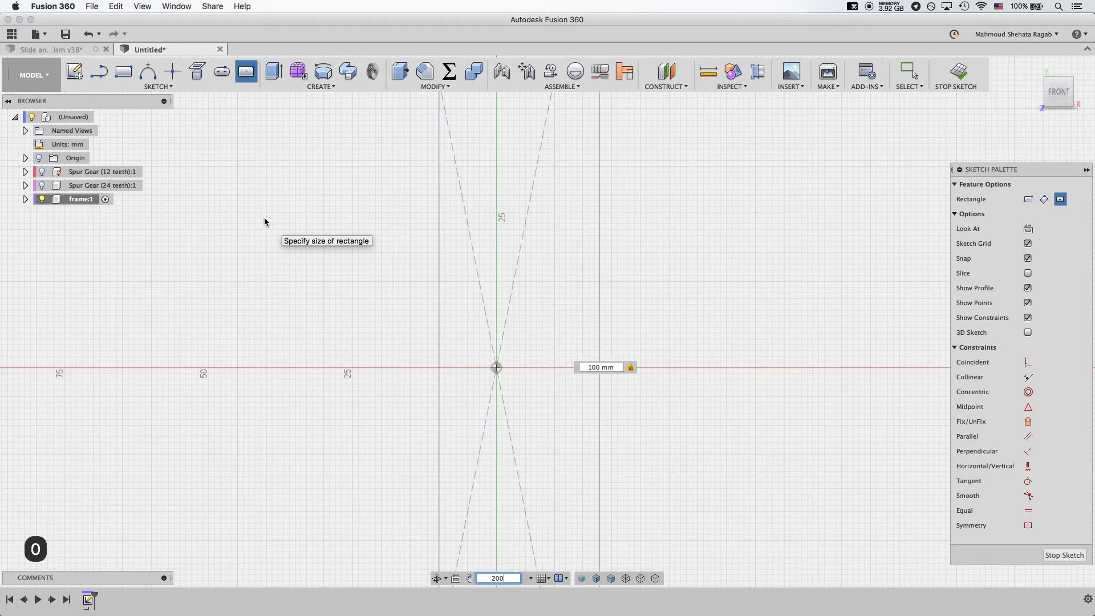
key("Return")
key("Return")
scroll(268, 223, "down", 3)
scroll(522, 274, "up", 2)
scroll(523, 272, "down", 3)
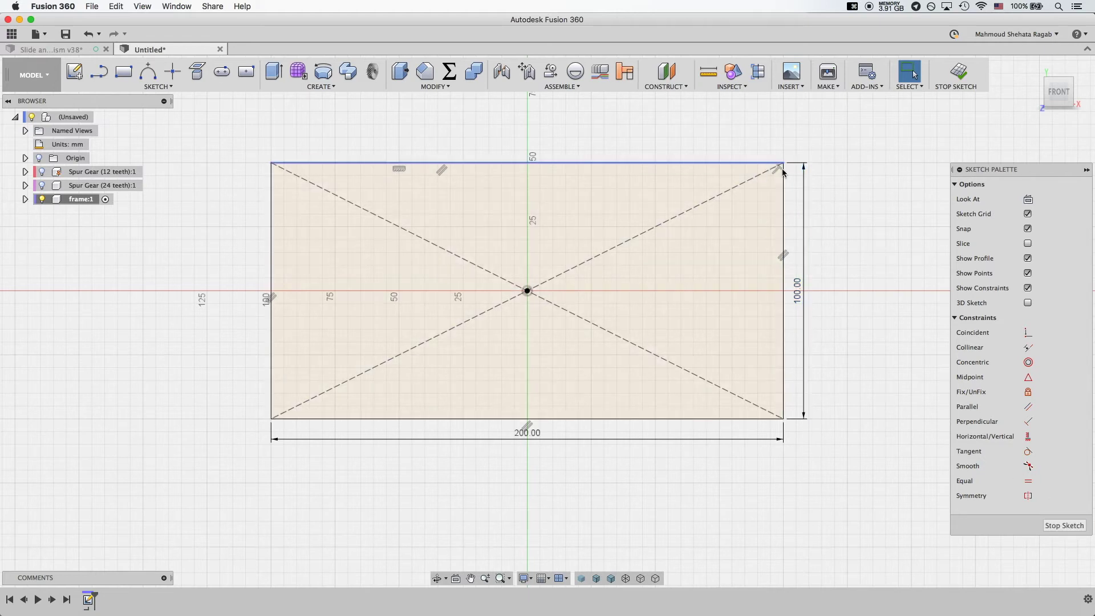
left_click(274, 72)
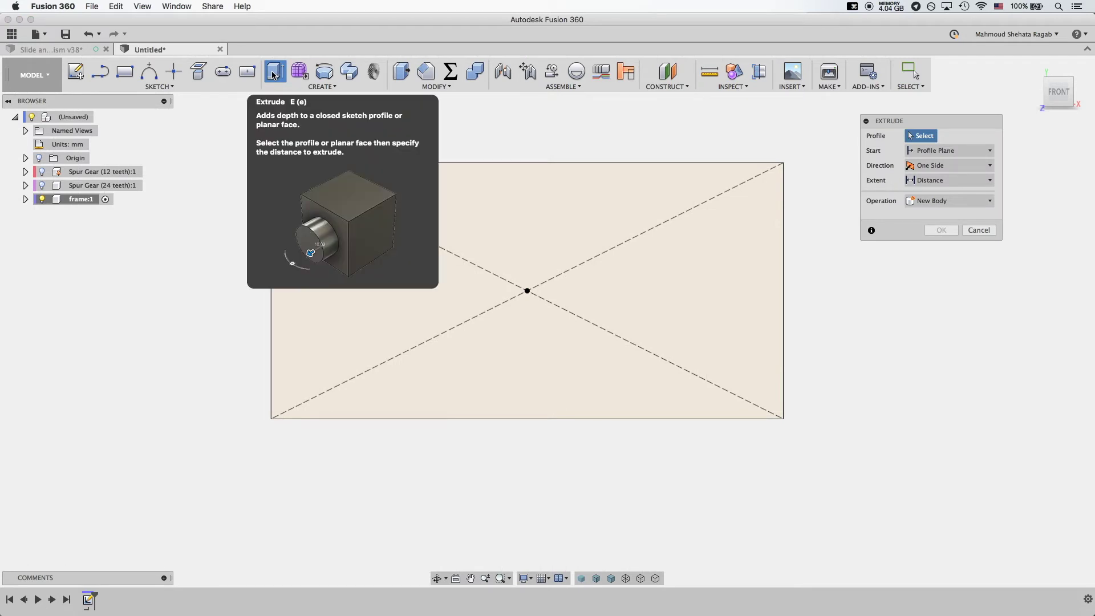
left_click(499, 237)
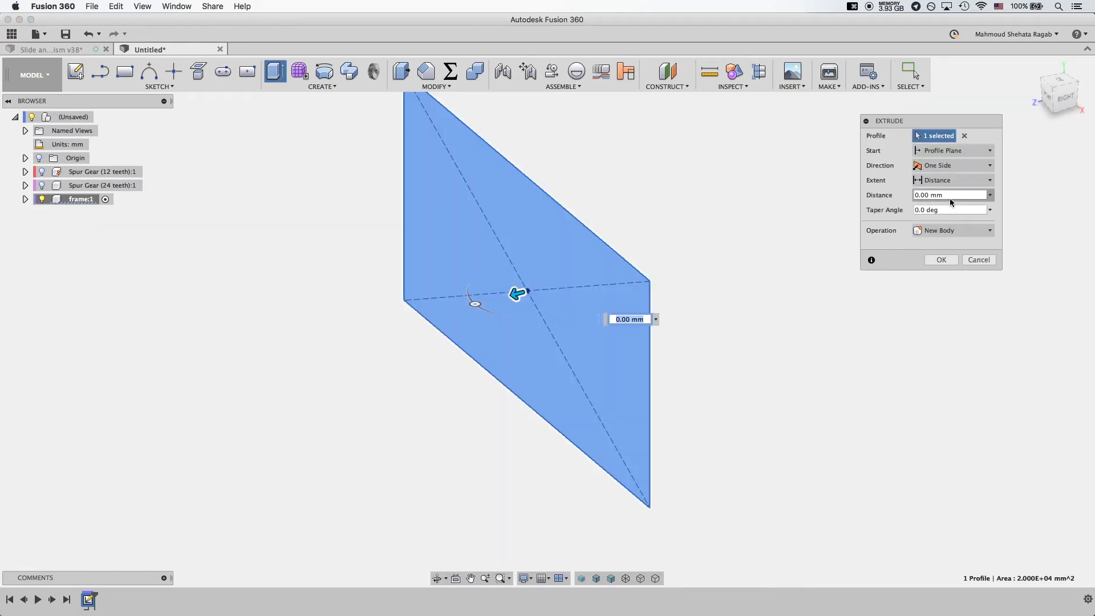
left_click(979, 259)
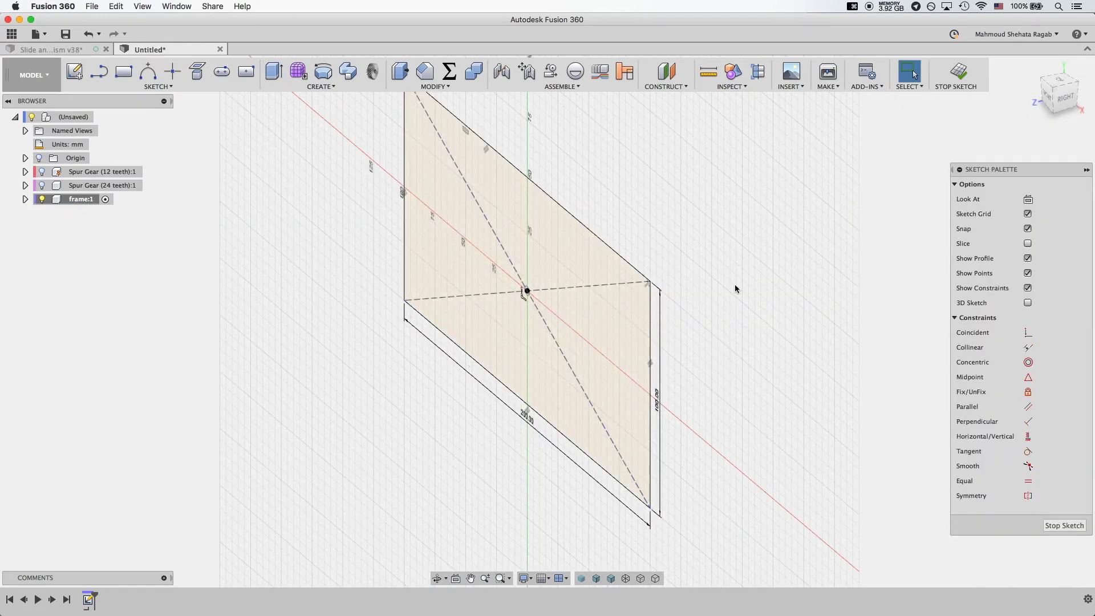
left_click(1028, 199)
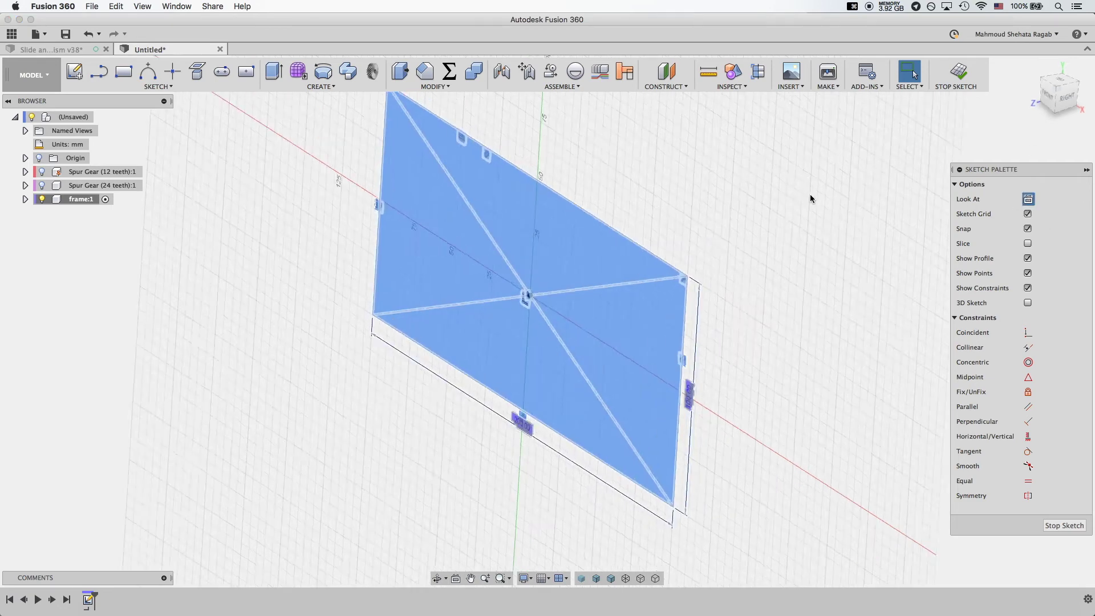
left_click(866, 256)
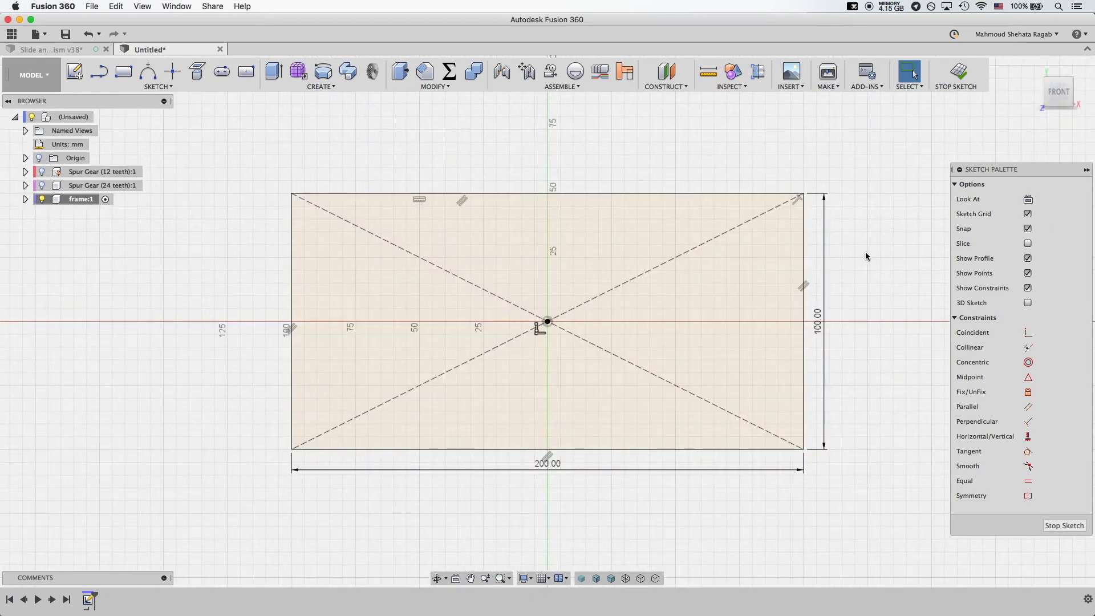
Step: Draw a 12.7 mm diameter circle on the horizontal axis, to the right of the origin inside the rectangle
key("c")
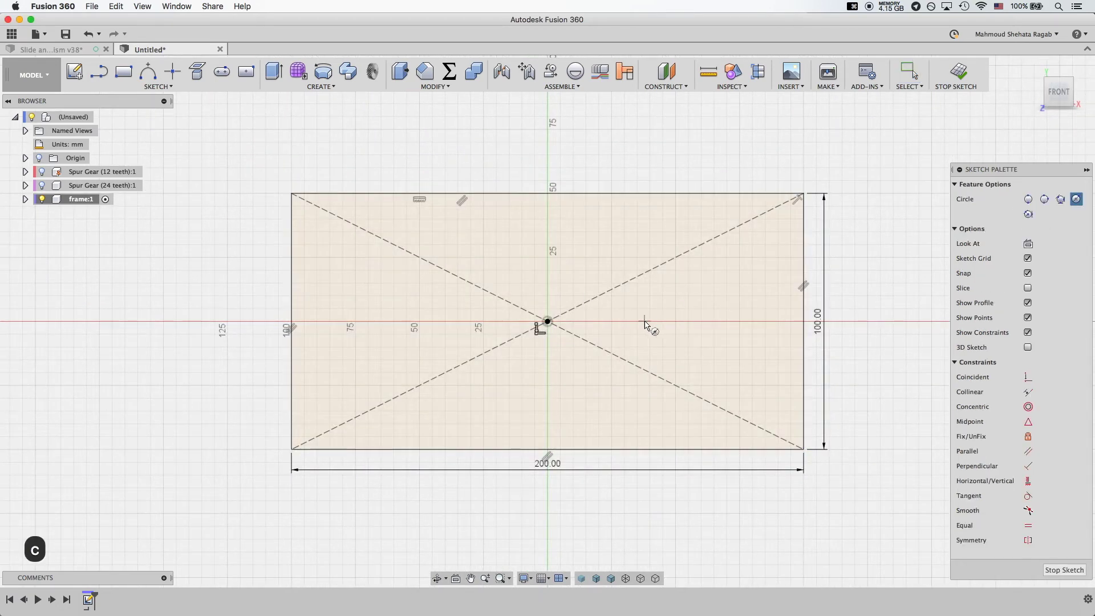
left_click(645, 323)
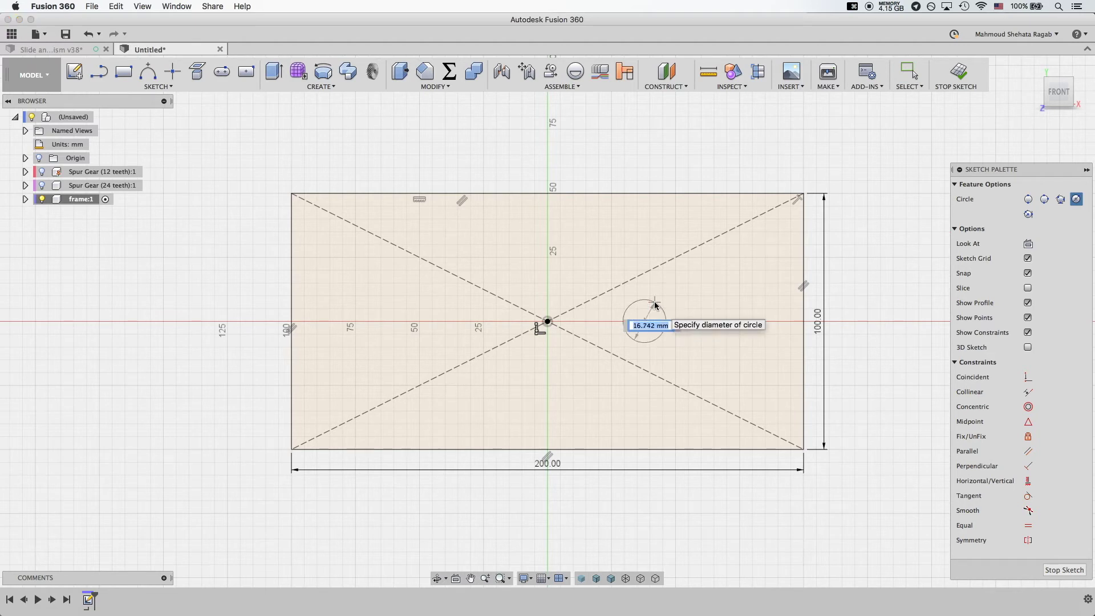
type("12.7")
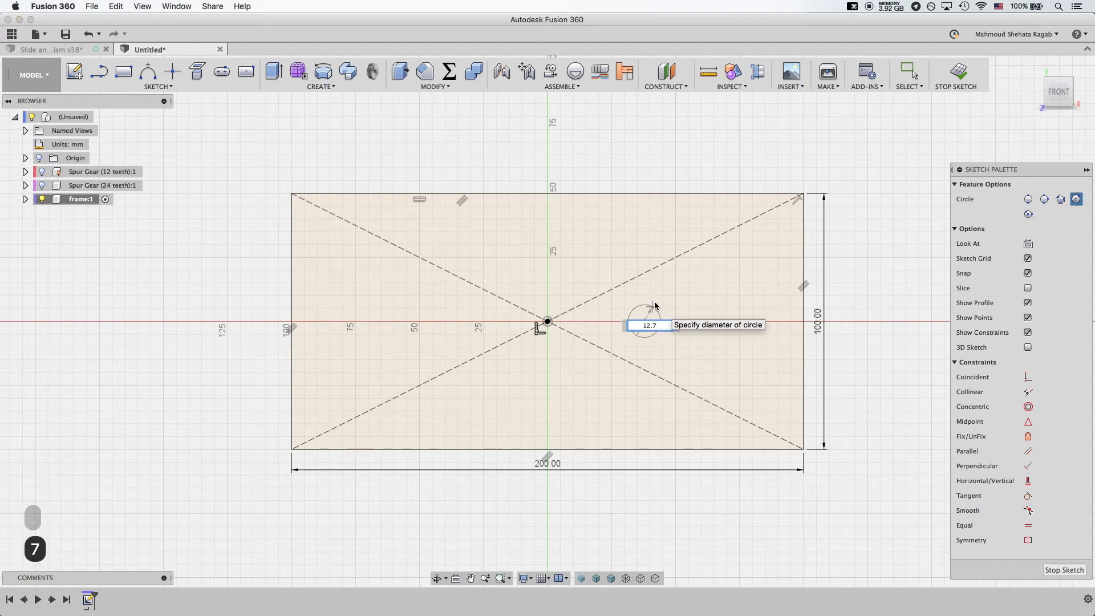
key("Return")
key("Return")
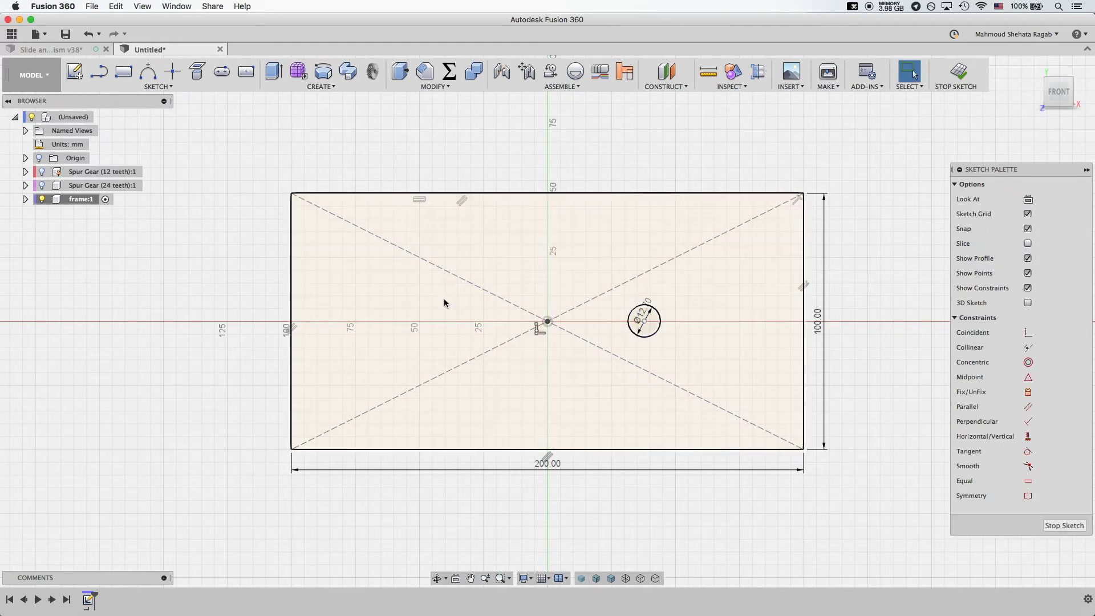
Step: Draw a second 12.7 mm diameter circle on the horizontal axis, to the left of the origin
key("c")
left_click(406, 322)
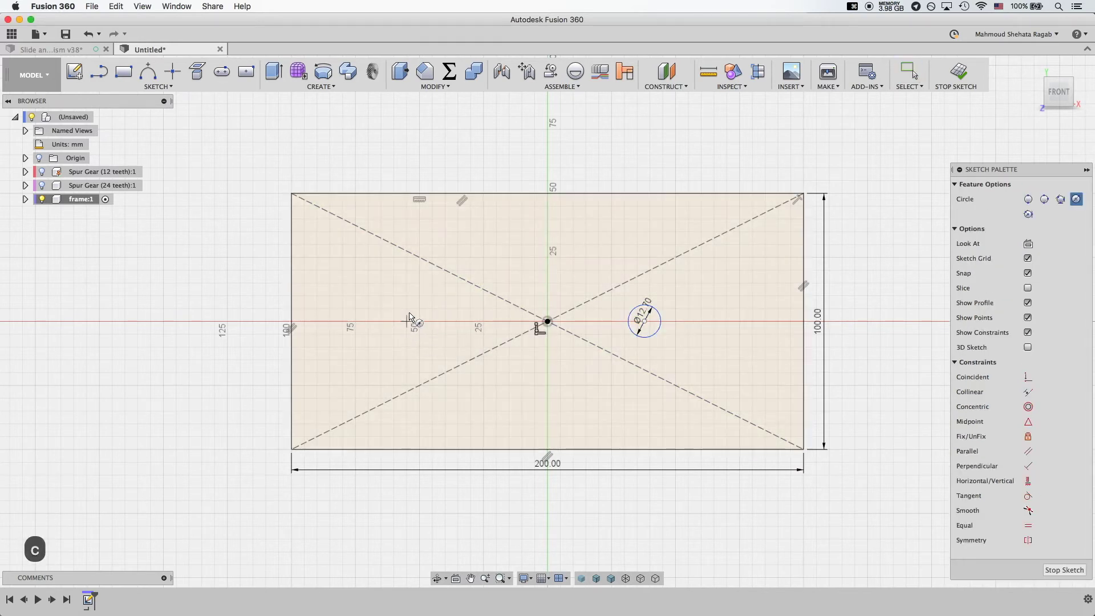
type("12.7")
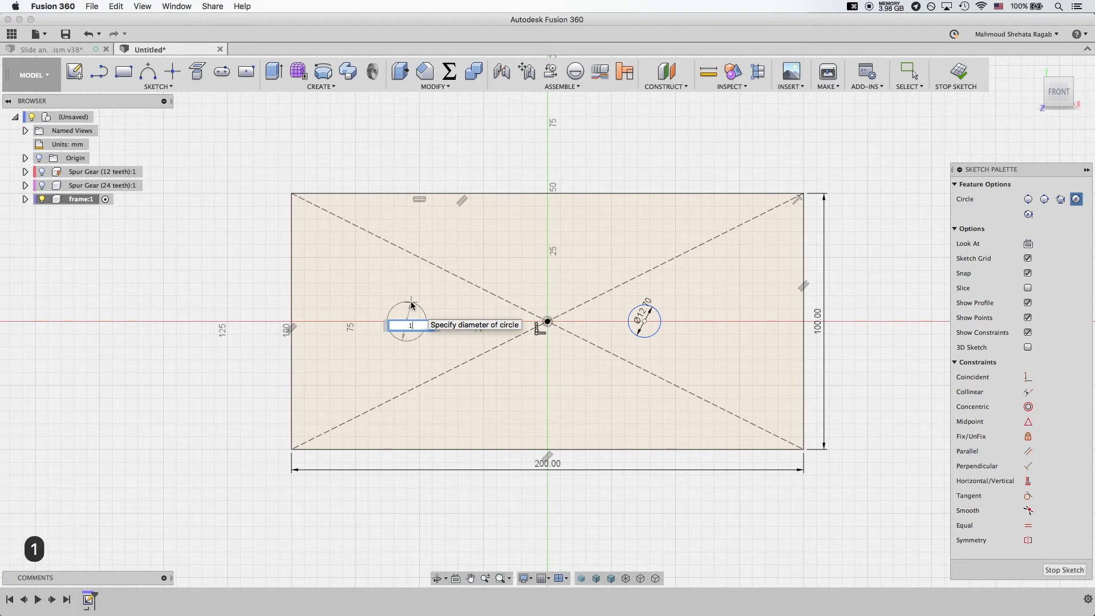
key("Return")
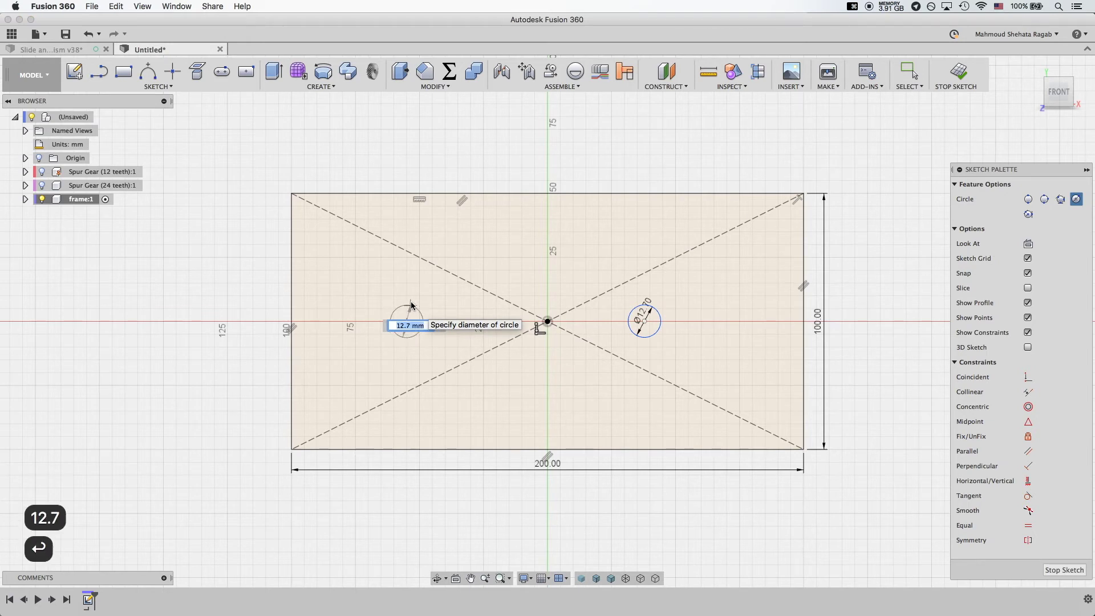
key("Return")
Step: Dimension the distance from the left circle's center to the origin as 36/2, giving 18 mm
key("d")
left_click(406, 322)
left_click(547, 322)
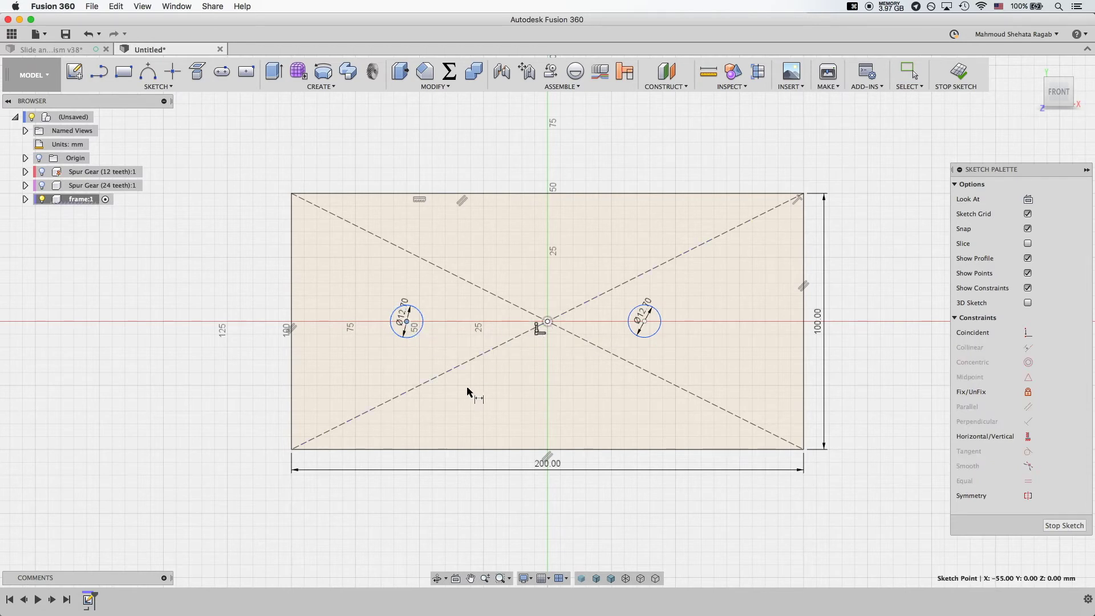
left_click(459, 397)
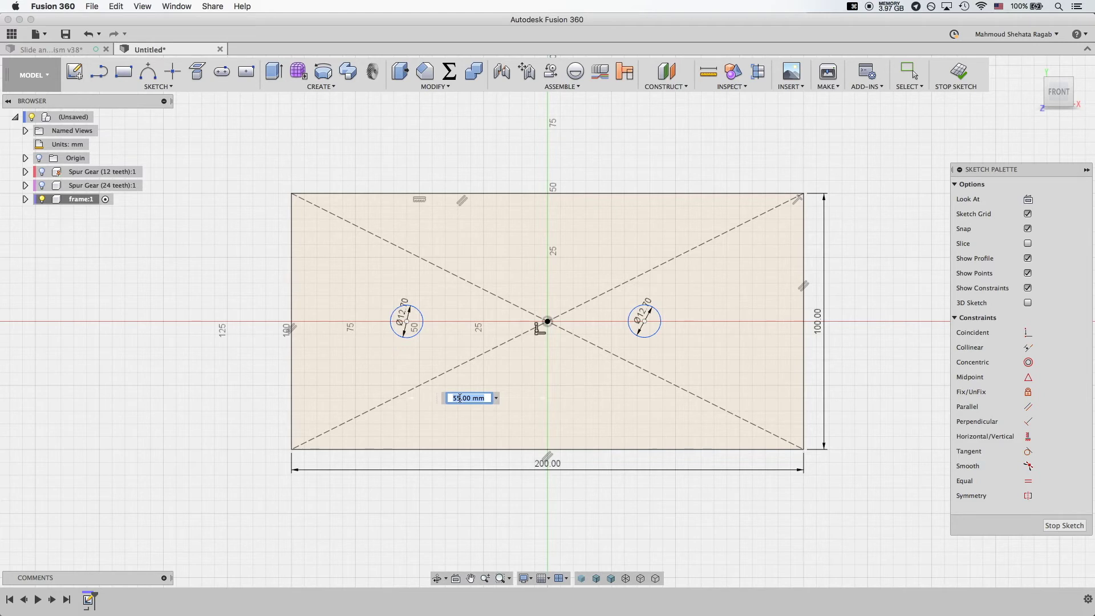
type("36/2")
key("Return")
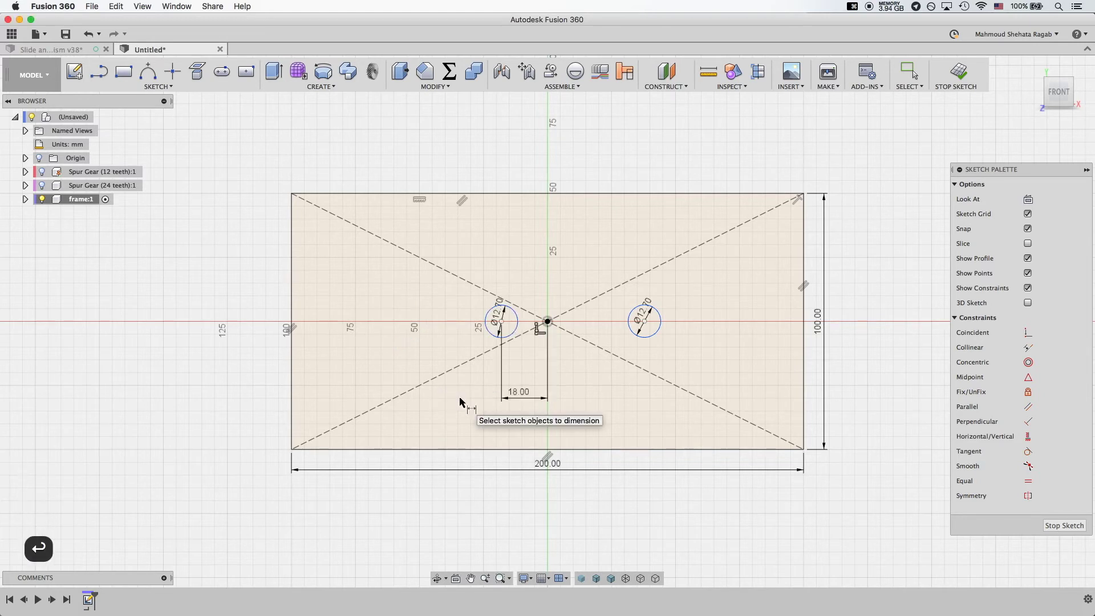
Step: Dimension the distance from the right circle's center to the origin as 72/2, giving 36 mm
left_click(645, 321)
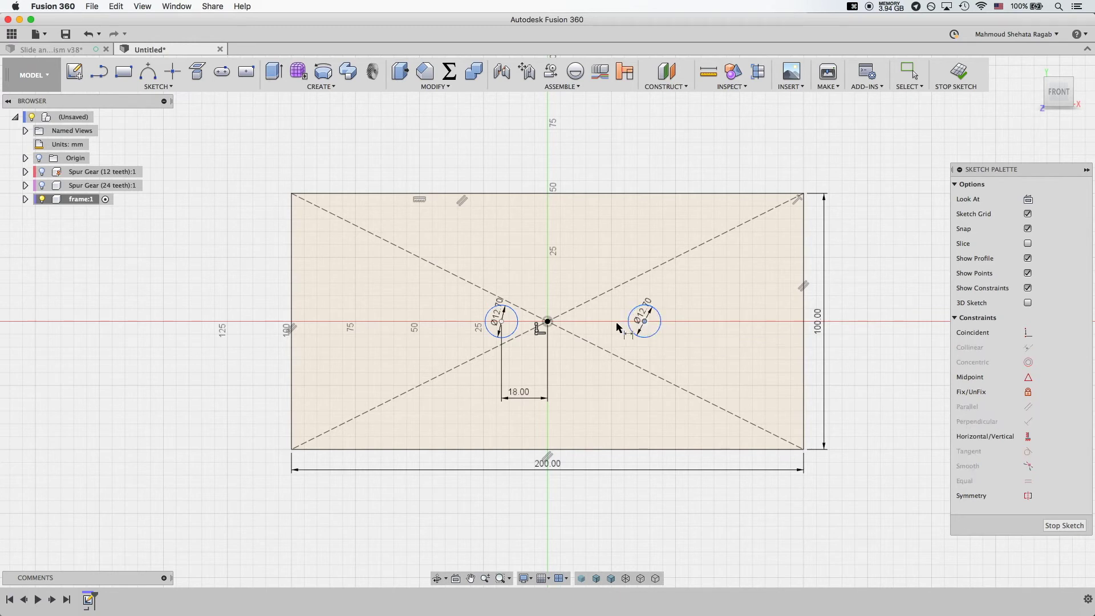
left_click(550, 323)
left_click(577, 405)
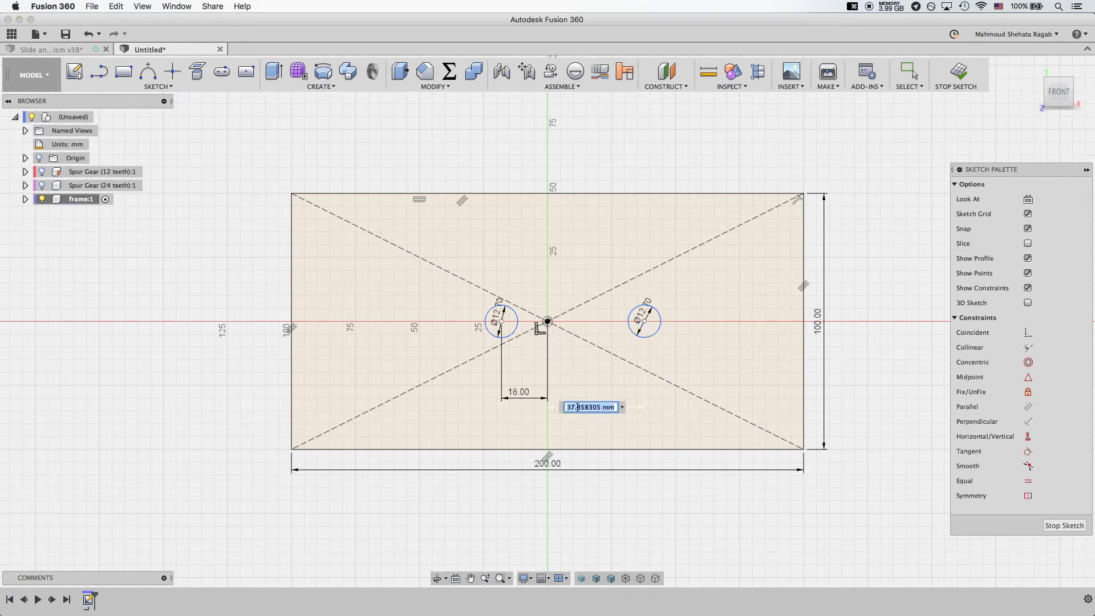
type("72/2")
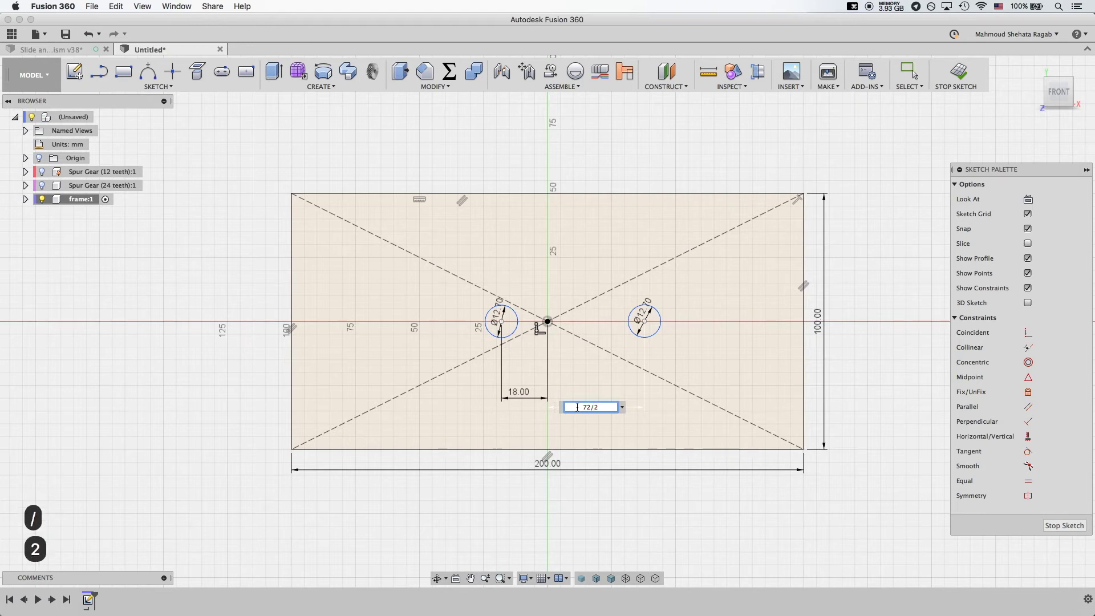
key("Return")
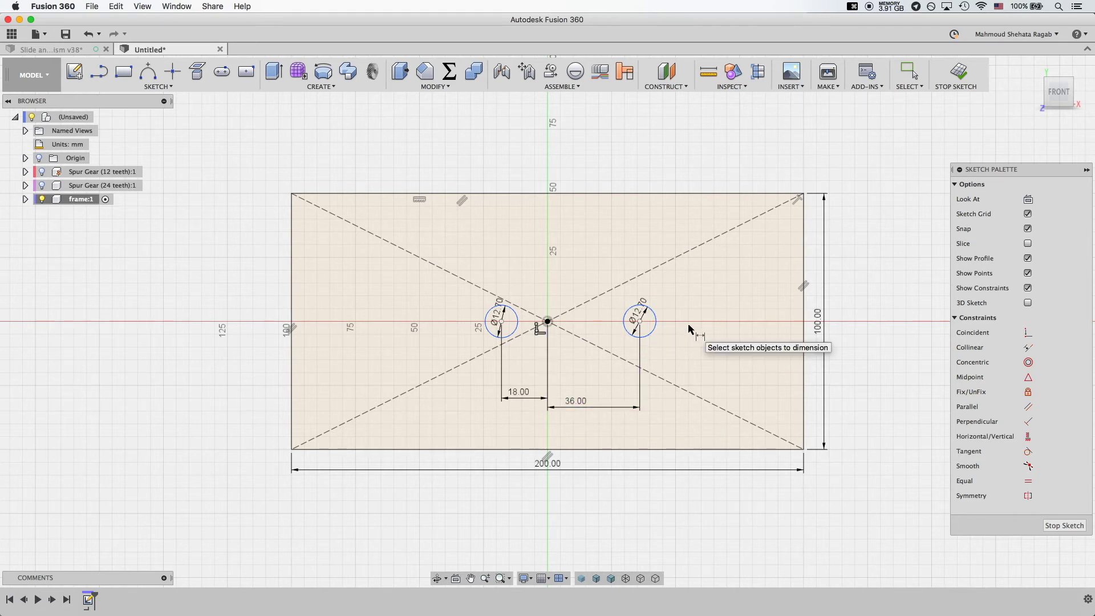
Step: Extrude the rectangle together with both circles by -15 mm as a new body to form the solid frame plate
key("e")
left_click(694, 285)
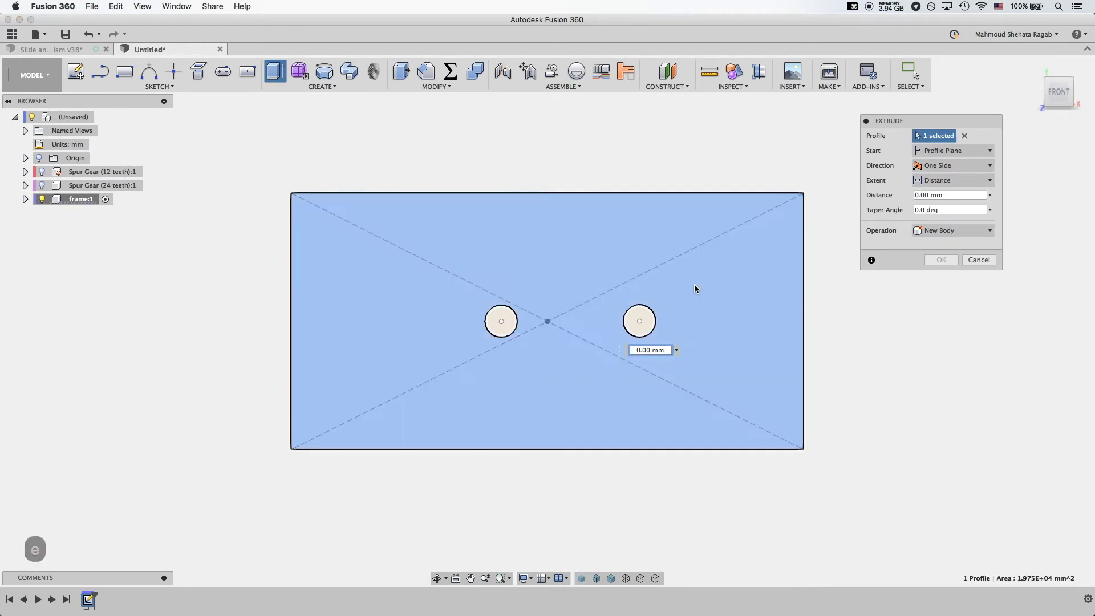
left_click(640, 322)
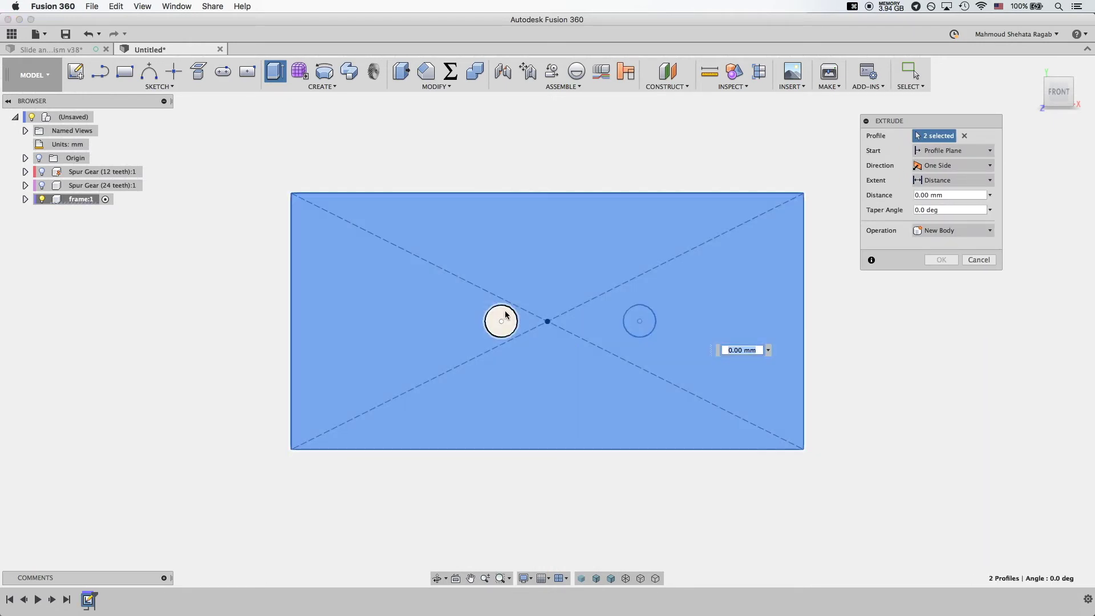
left_click(501, 321)
middle_click_drag(592, 335, 502, 330, "shift")
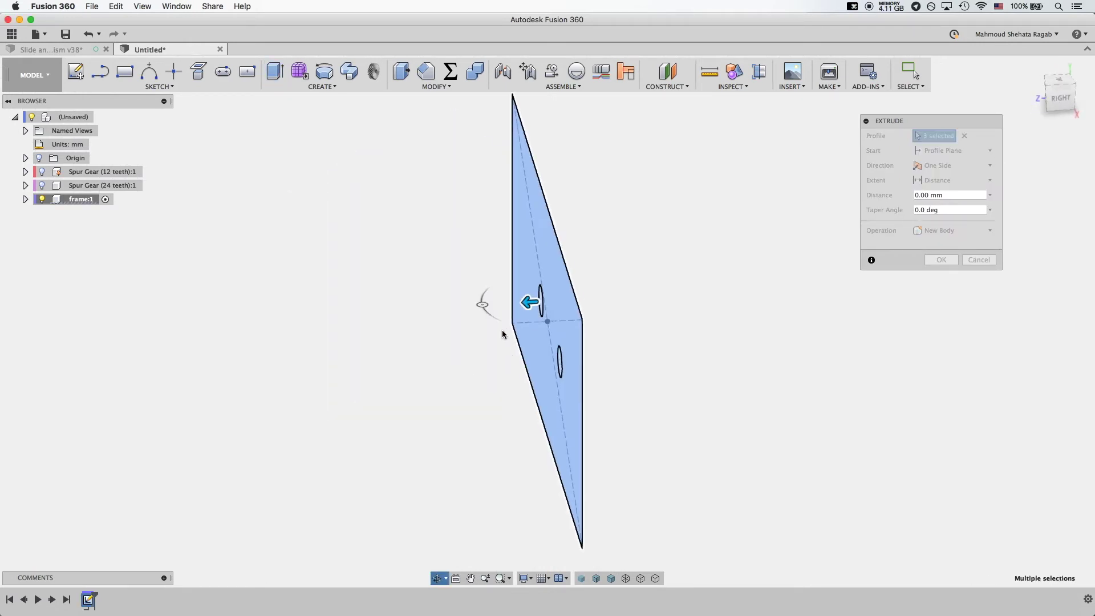
left_click_drag(530, 303, 576, 303)
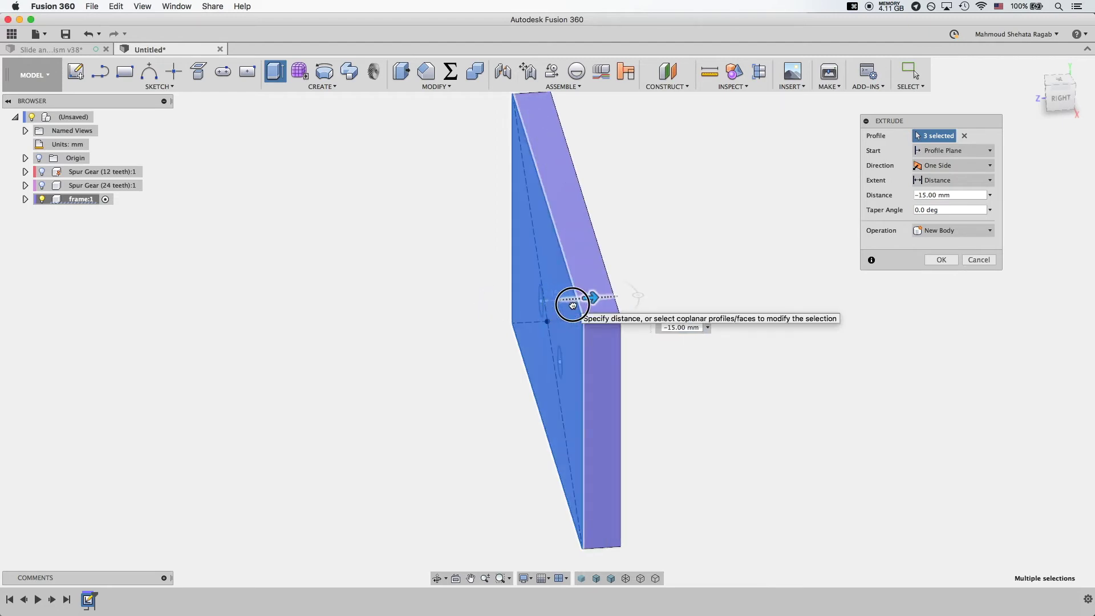
left_click(942, 260)
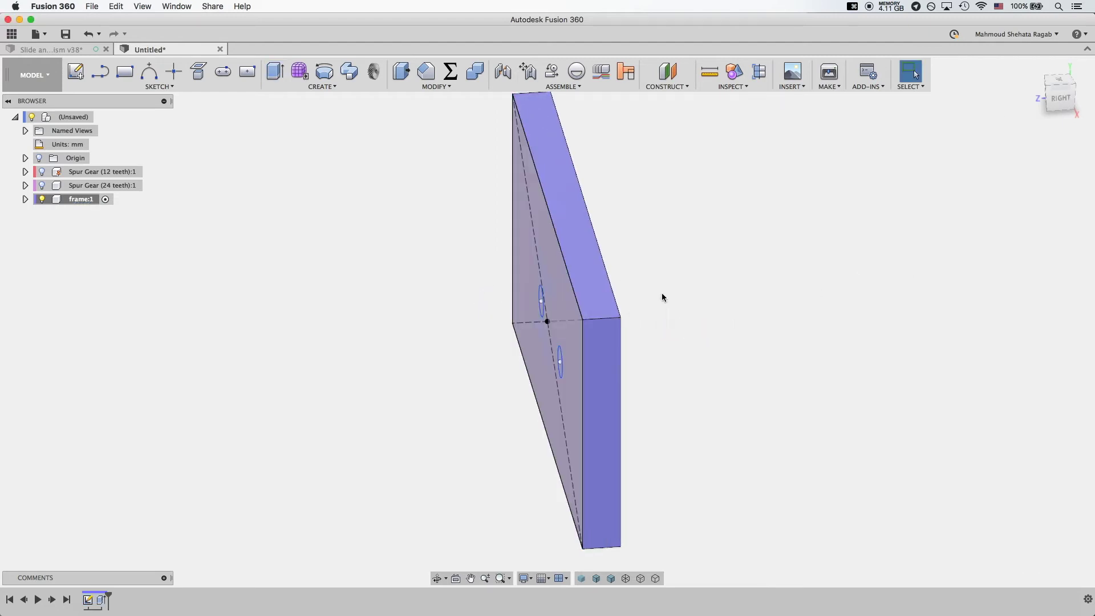
Step: Extrude the two circles 15 mm outward from the plate with the Join operation to form pegs, and hide the frame's sketches
middle_click_drag(399, 296, 410, 288, "shift")
key("e")
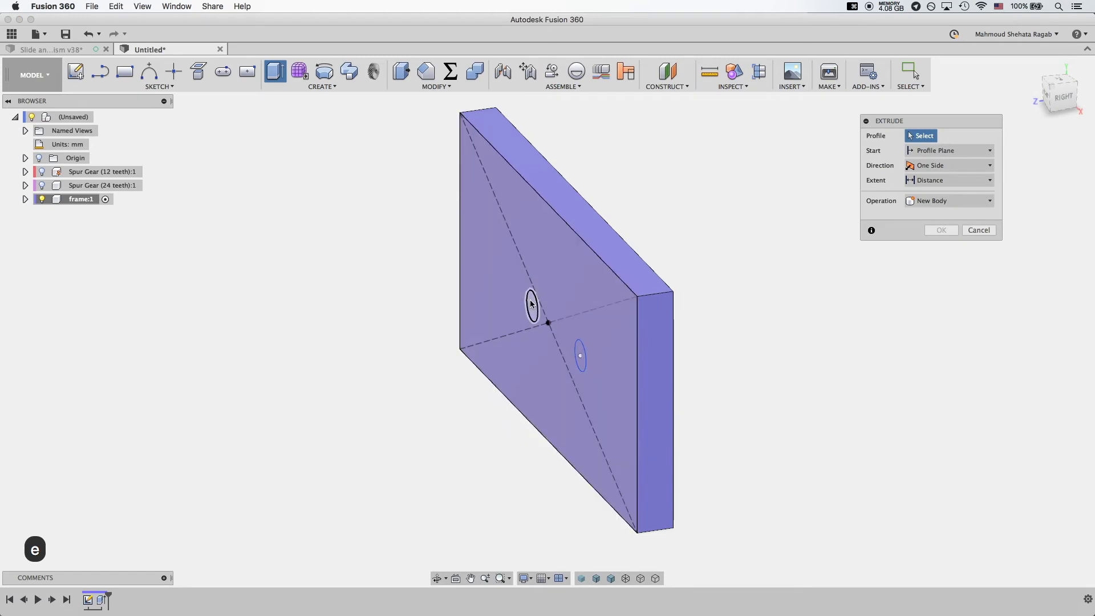
left_click(532, 303)
left_click(581, 355)
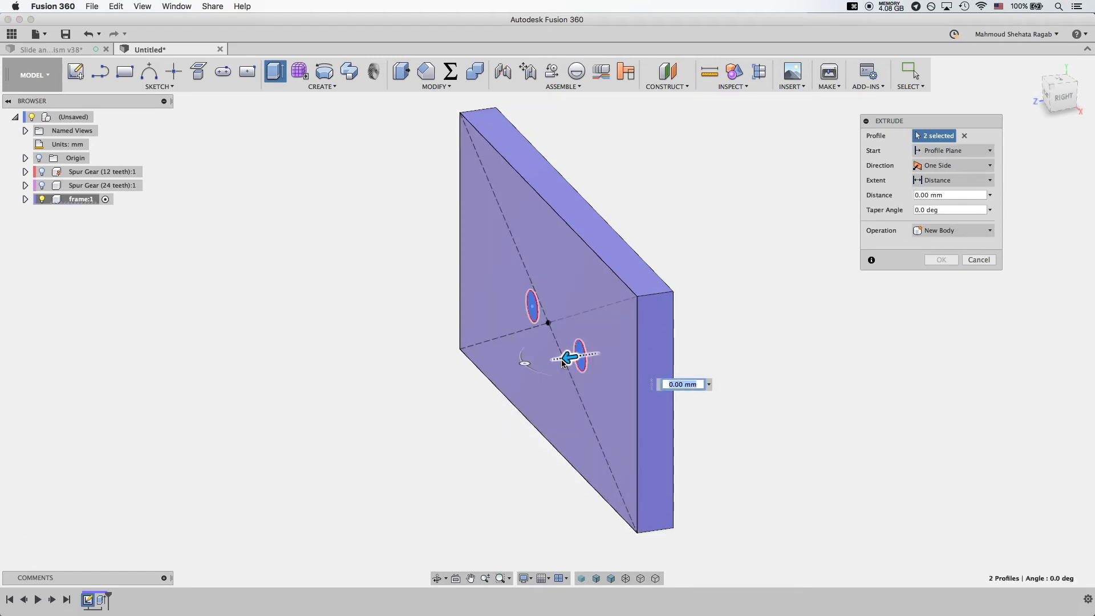
left_click_drag(551, 361, 543, 367)
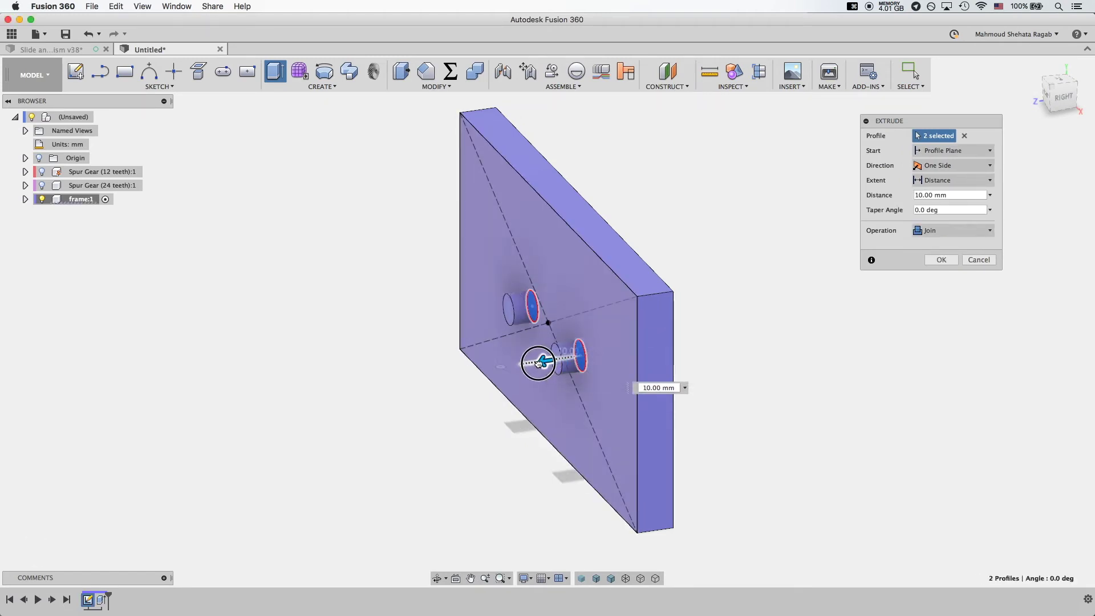
type("15")
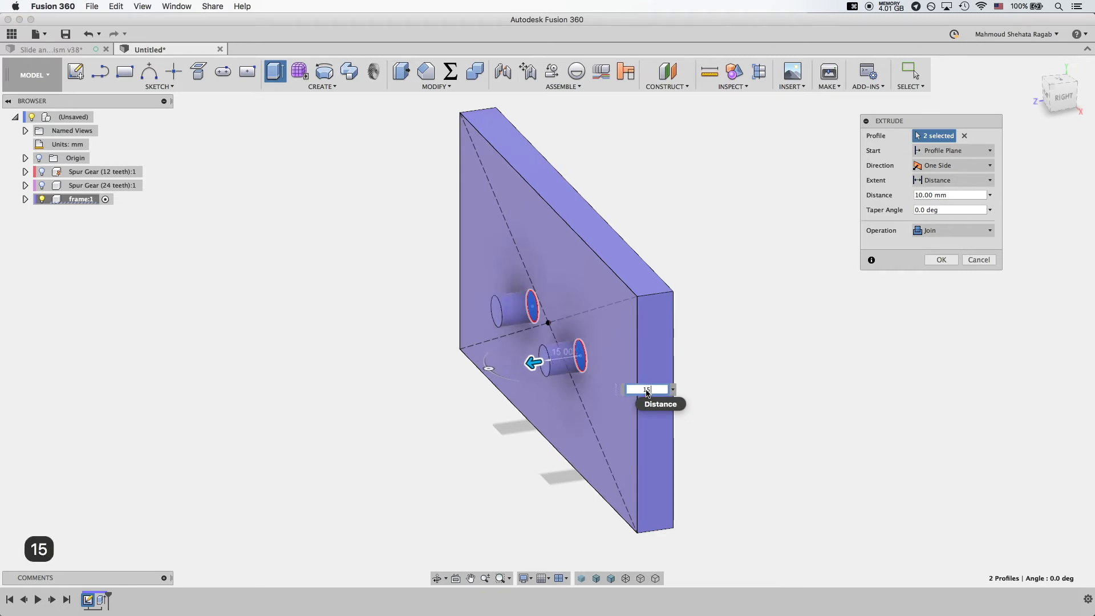
key("Return")
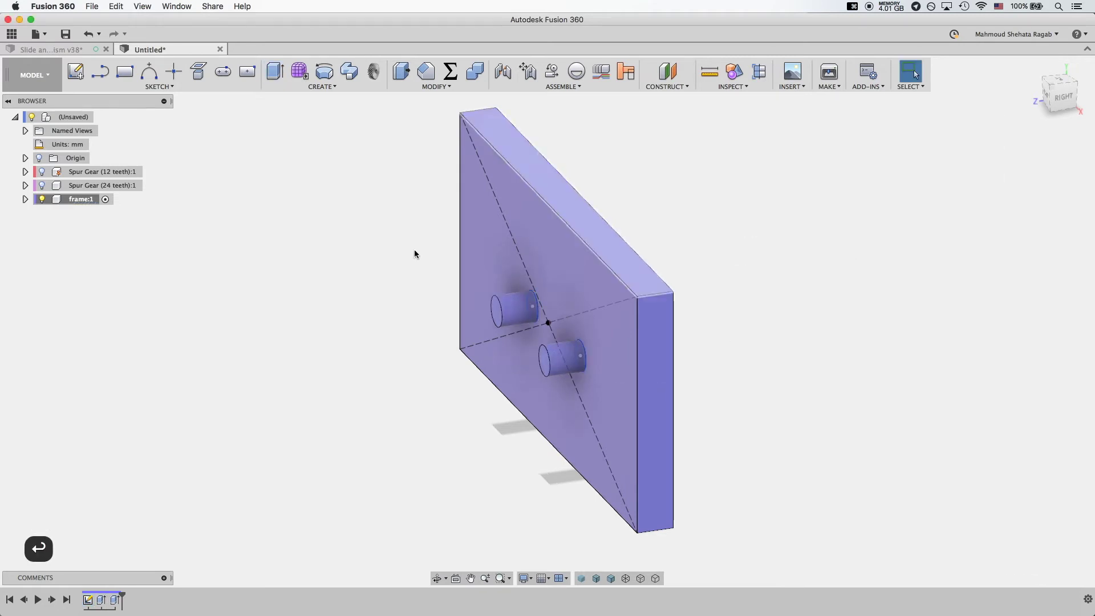
left_click(25, 199)
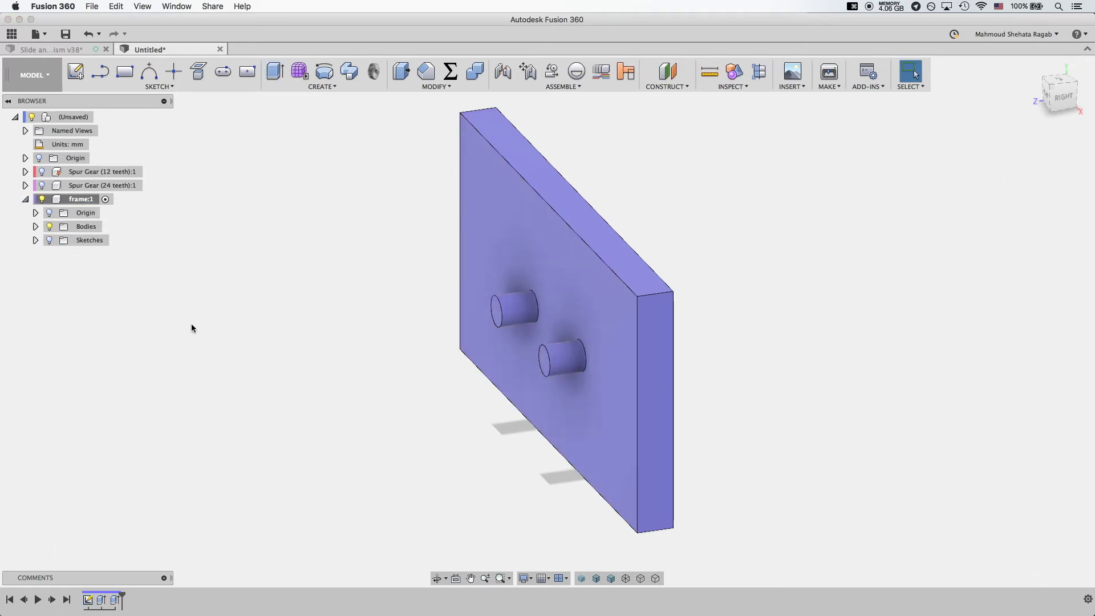
Step: Chamfer the outer end edges of both pegs and the edges around the plate's upper and lower faces by 1 mm
middle_click_drag(215, 334, 221, 320, "shift")
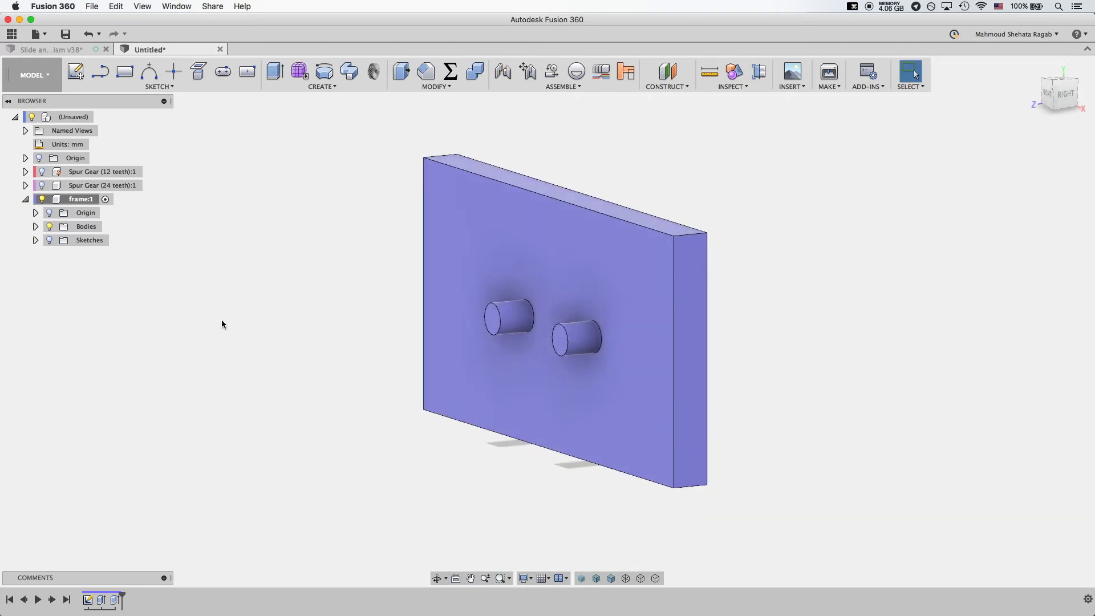
left_click(426, 72)
left_click(494, 306)
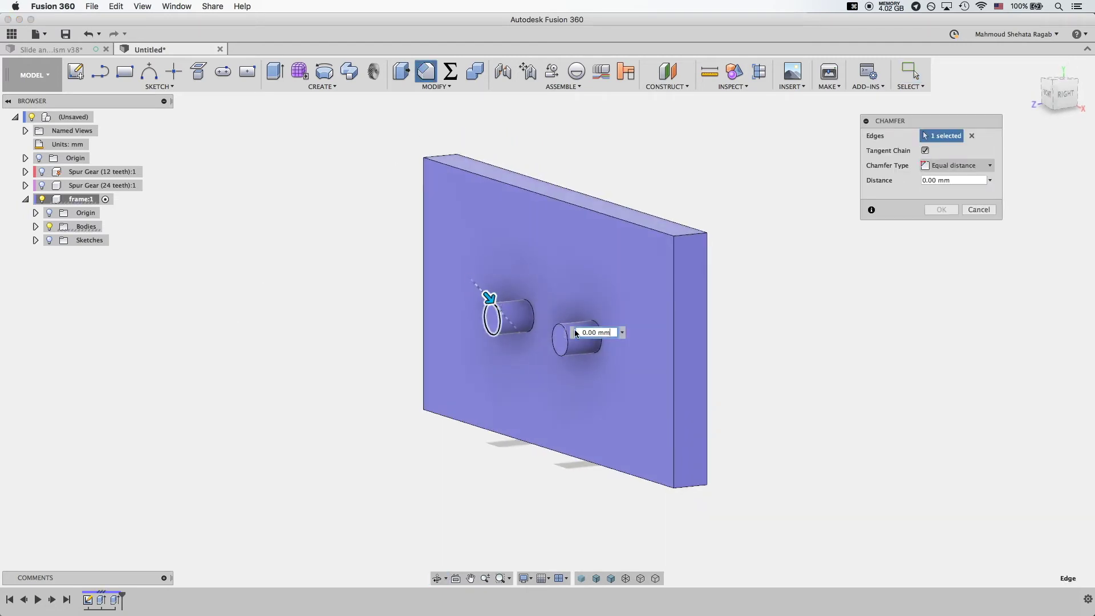
left_click(562, 327)
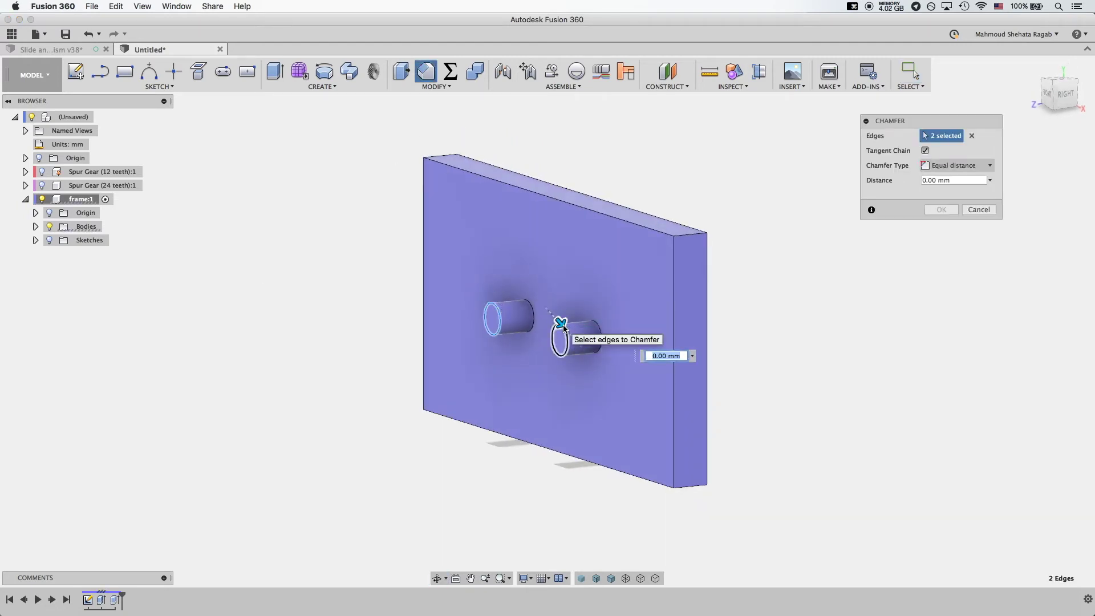
left_click(579, 209)
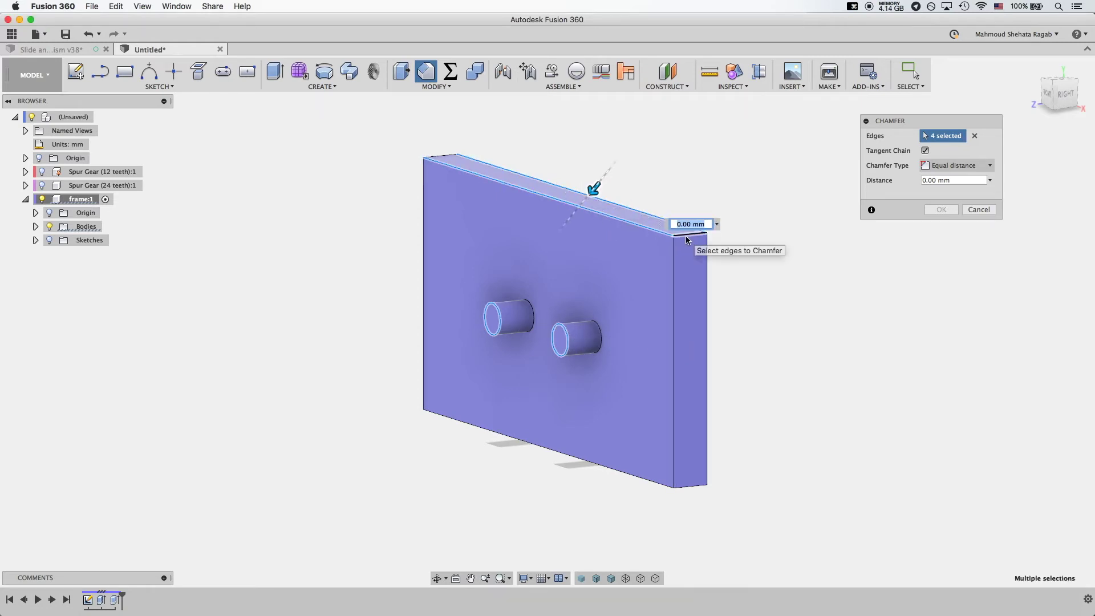
left_click(678, 327)
left_click(656, 483)
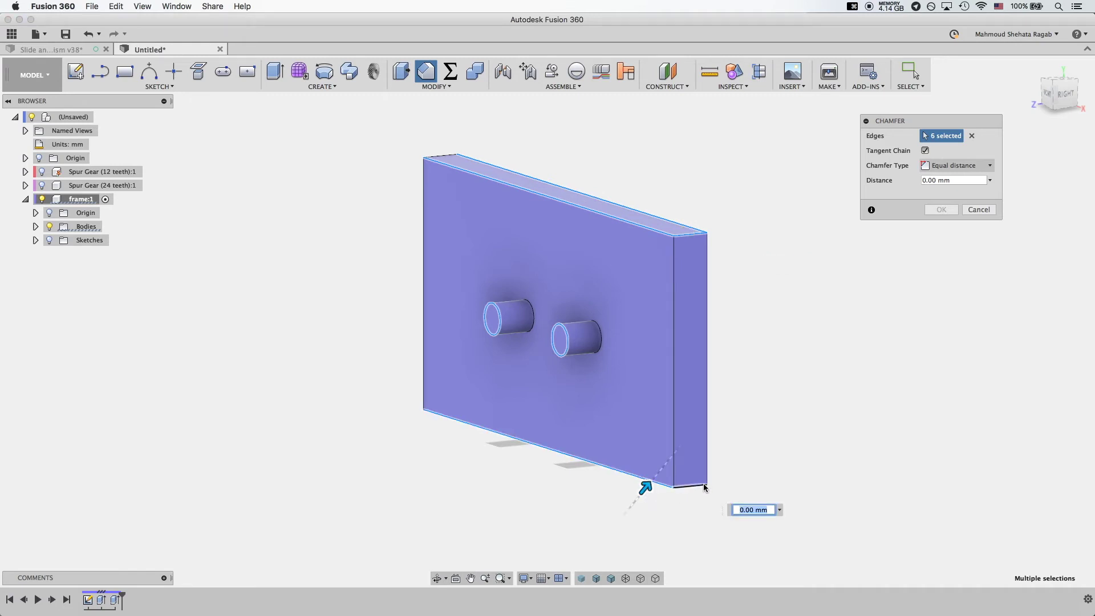
left_click(700, 486)
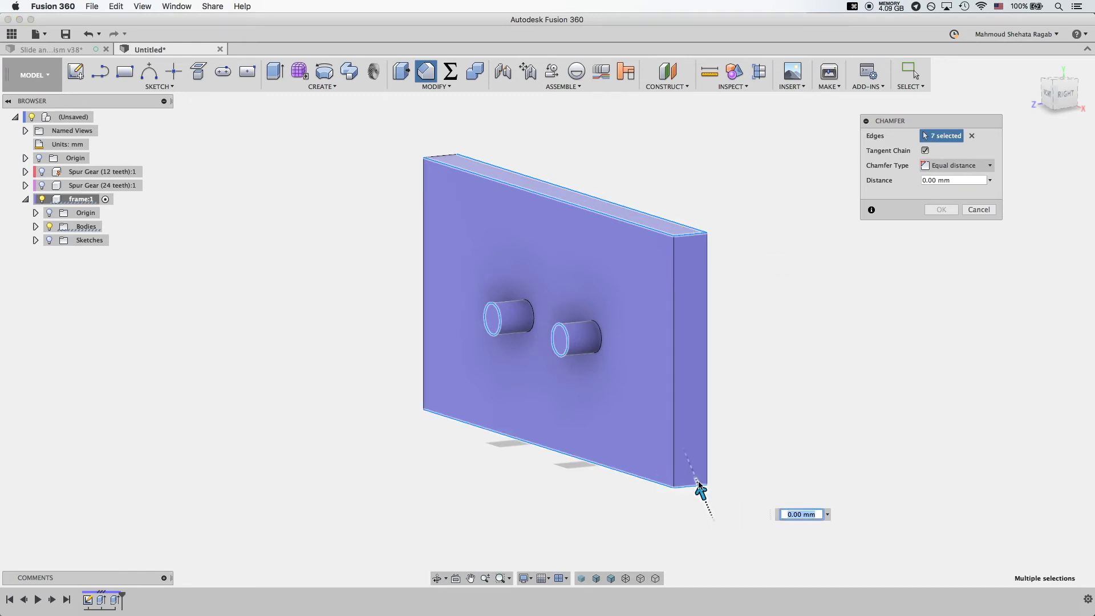
left_click(694, 481)
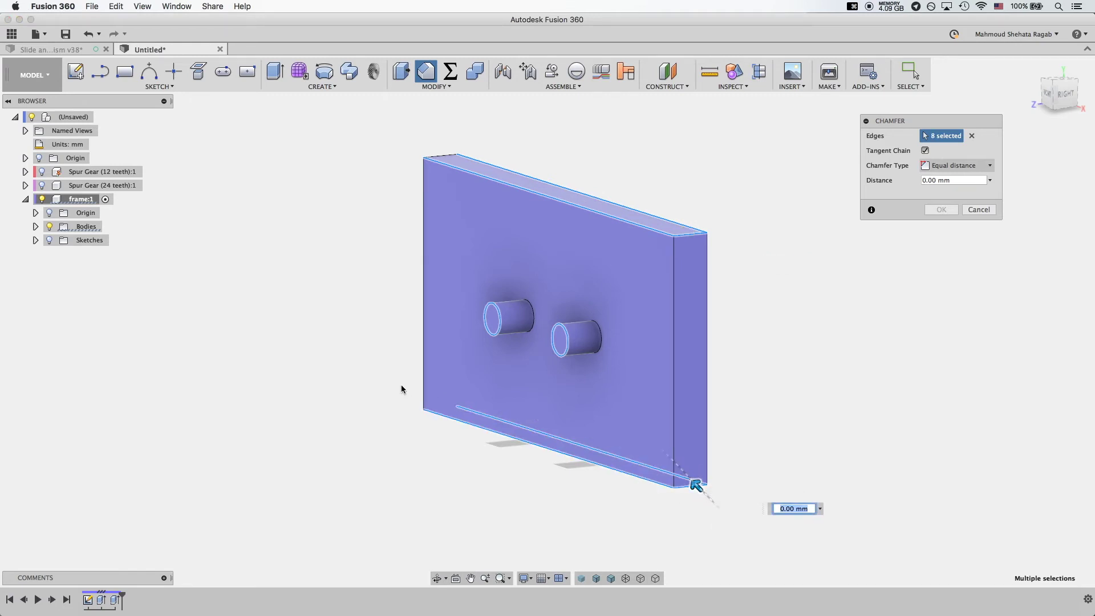
left_click(439, 409)
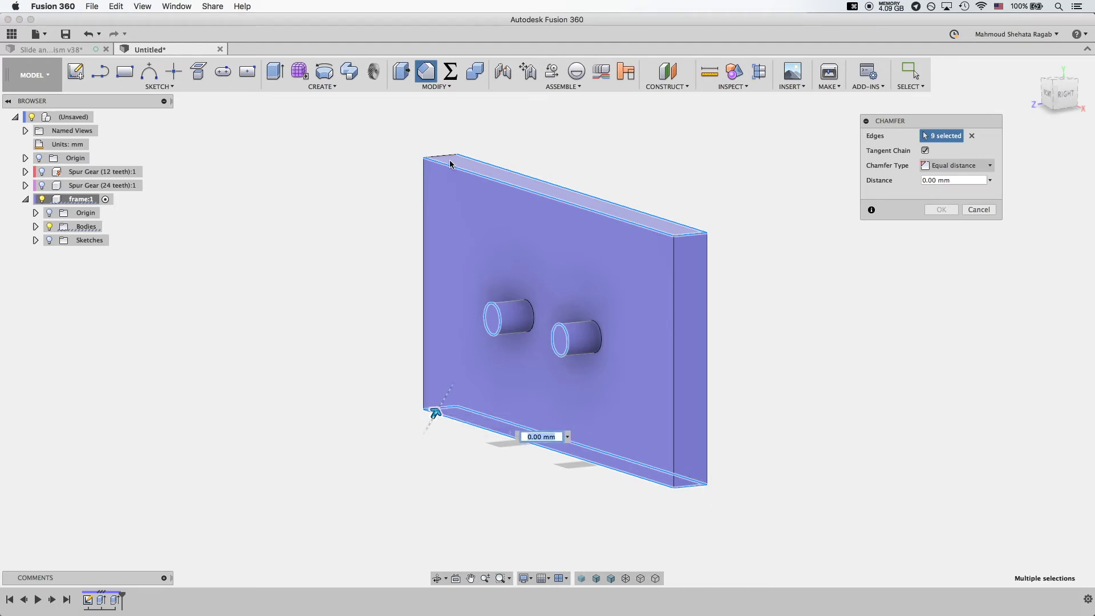
left_click(446, 160)
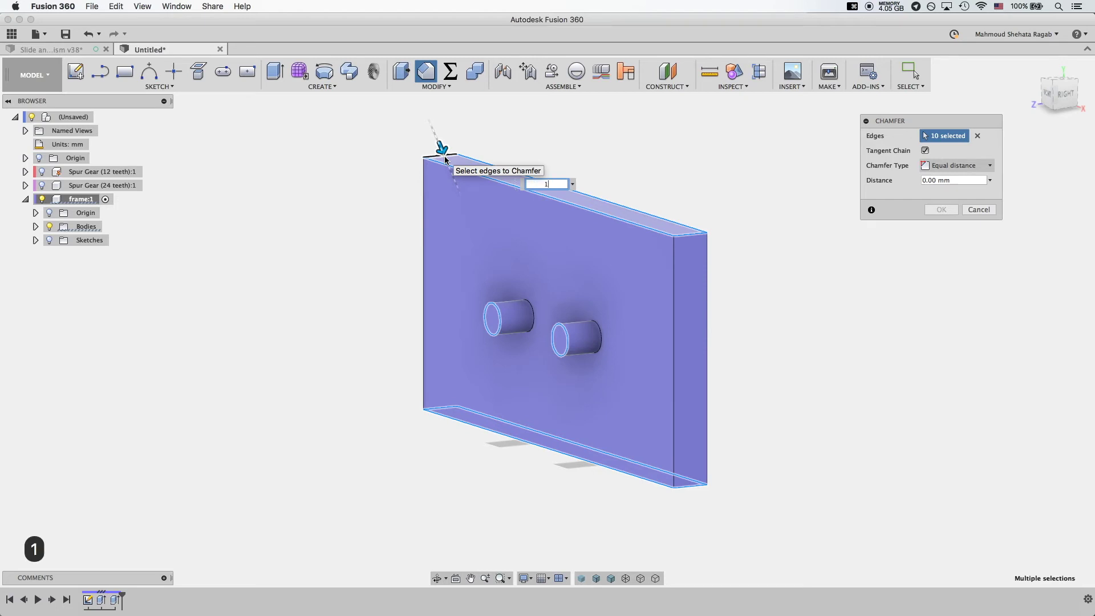
key("Return")
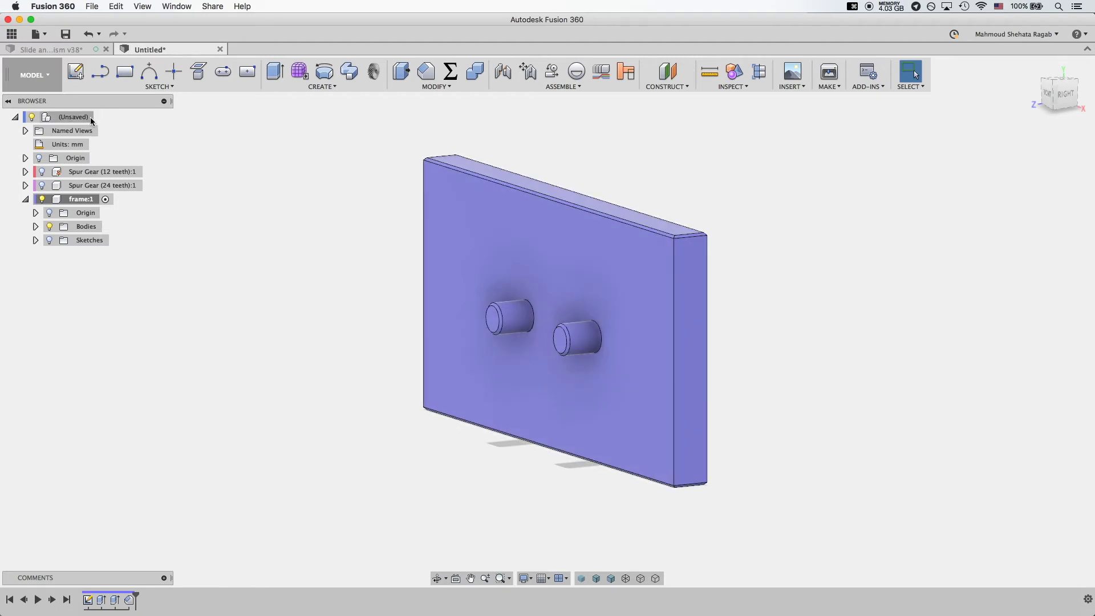
Step: Make the 24-tooth spur gear visible in the activated top-level assembly and pull it out in front of the frame
left_click(98, 117)
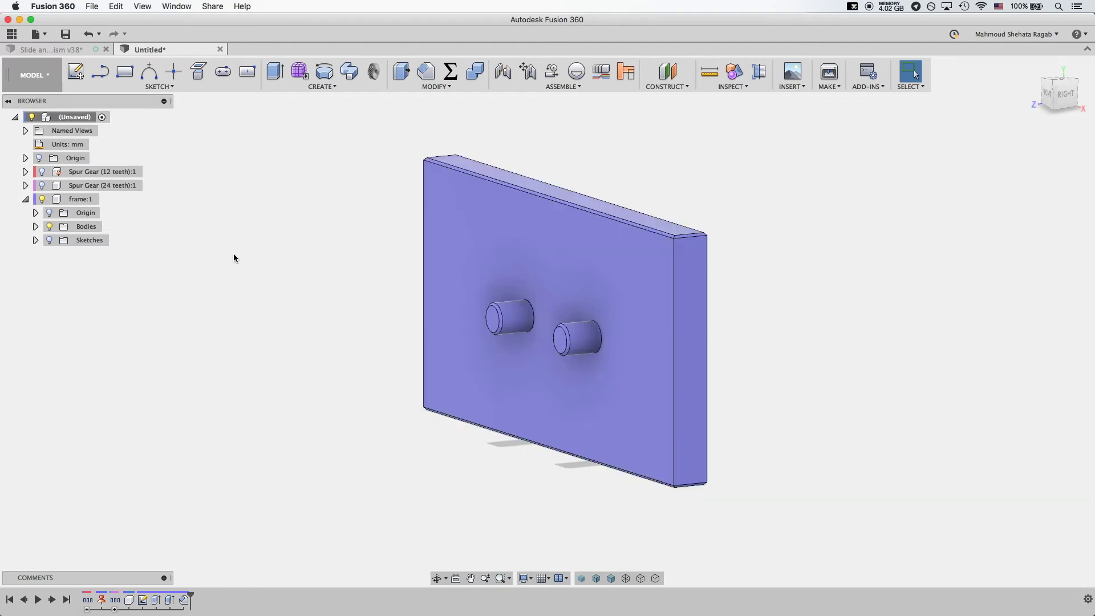
left_click(42, 185)
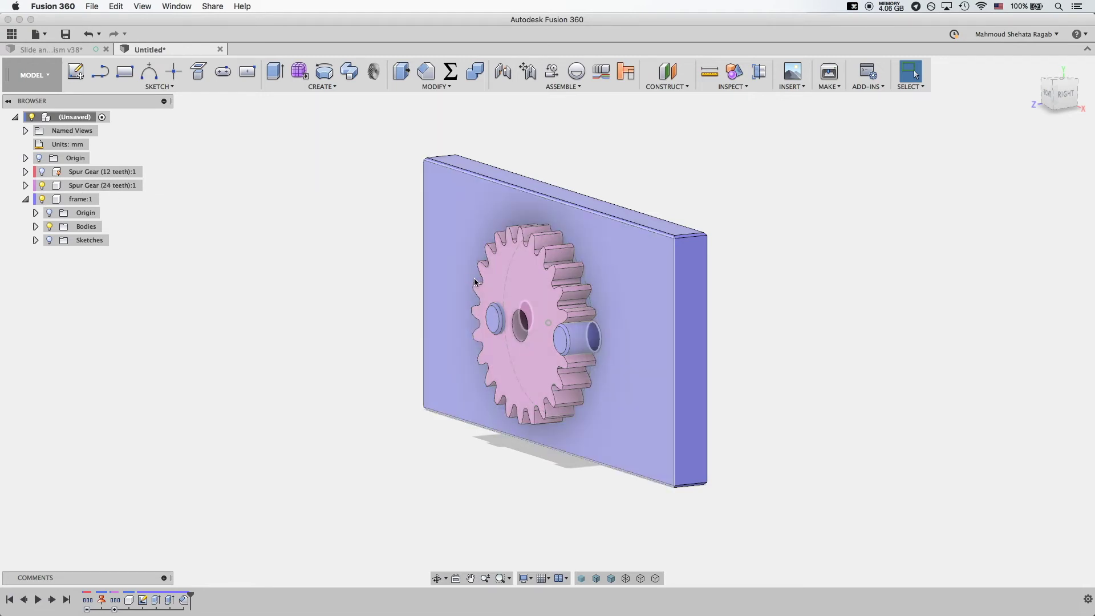
left_click_drag(515, 290, 456, 320)
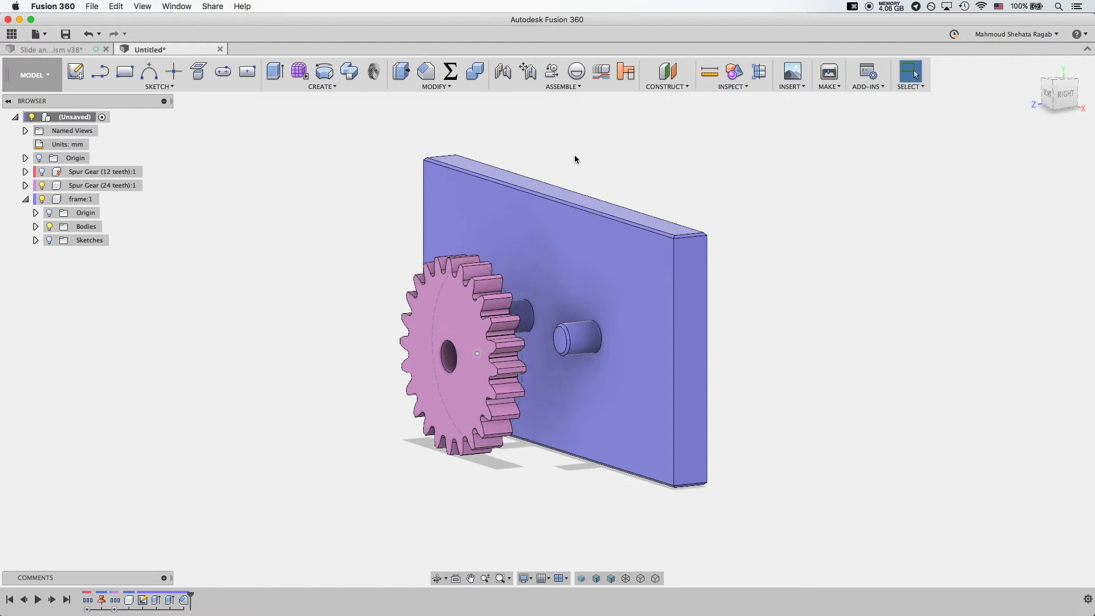
Step: Discard the gear's moved position and join the back center of the 24-tooth gear's bore to the right peg's base with a Revolute joint
left_click(503, 72)
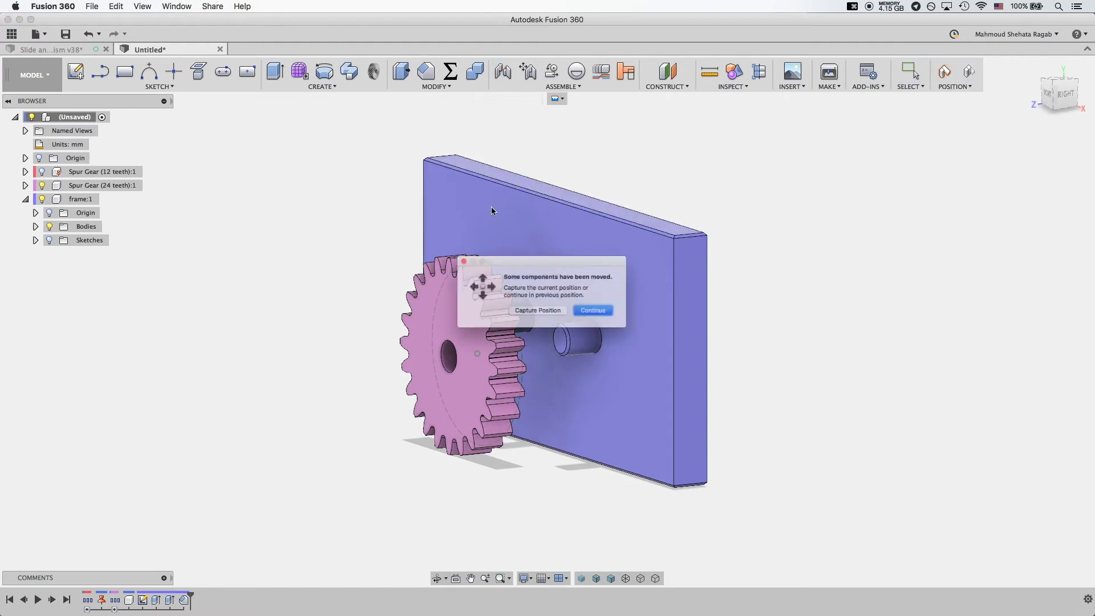
left_click(598, 316)
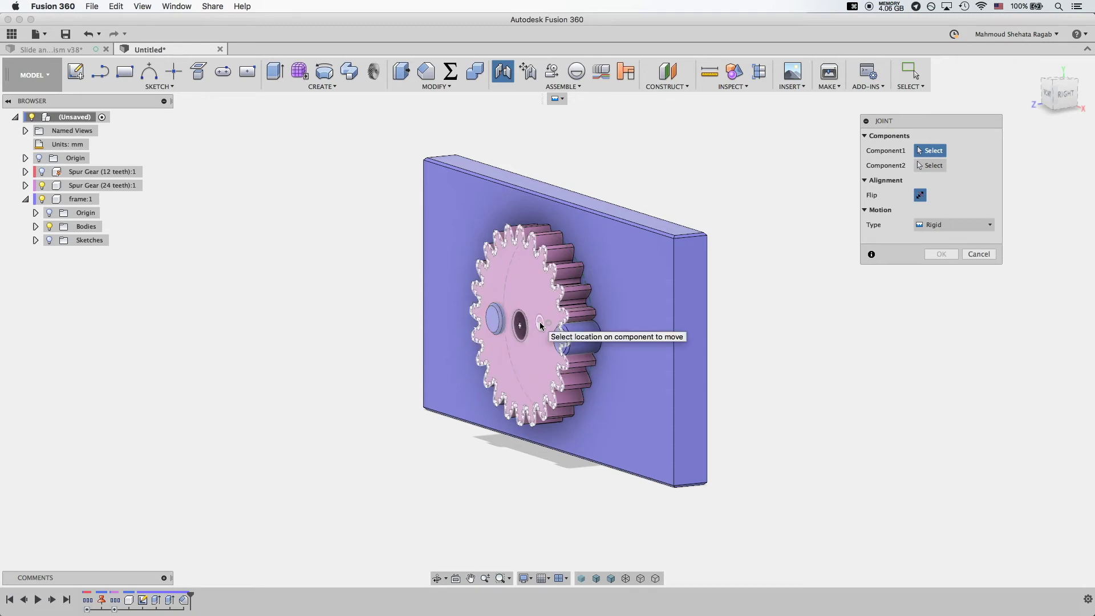
scroll(521, 326, "up", 6)
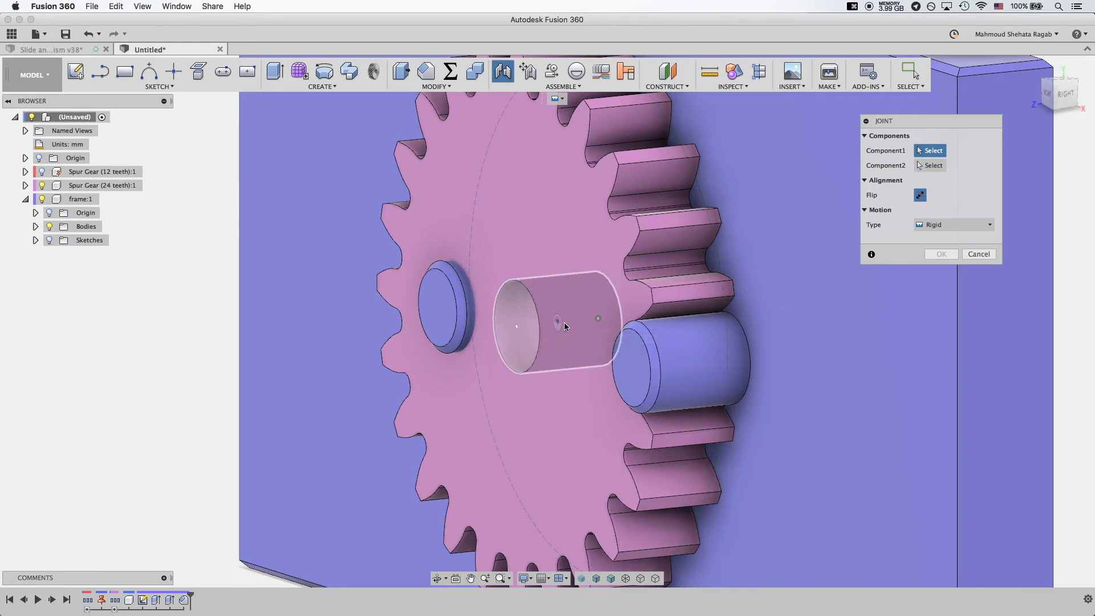
left_click(593, 321)
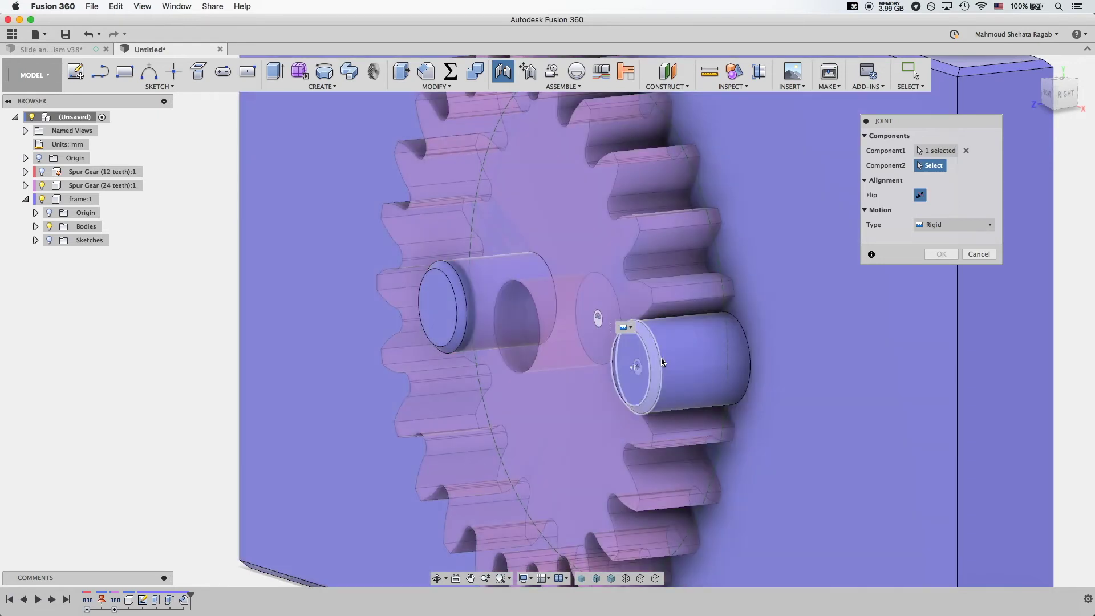
left_click(731, 359)
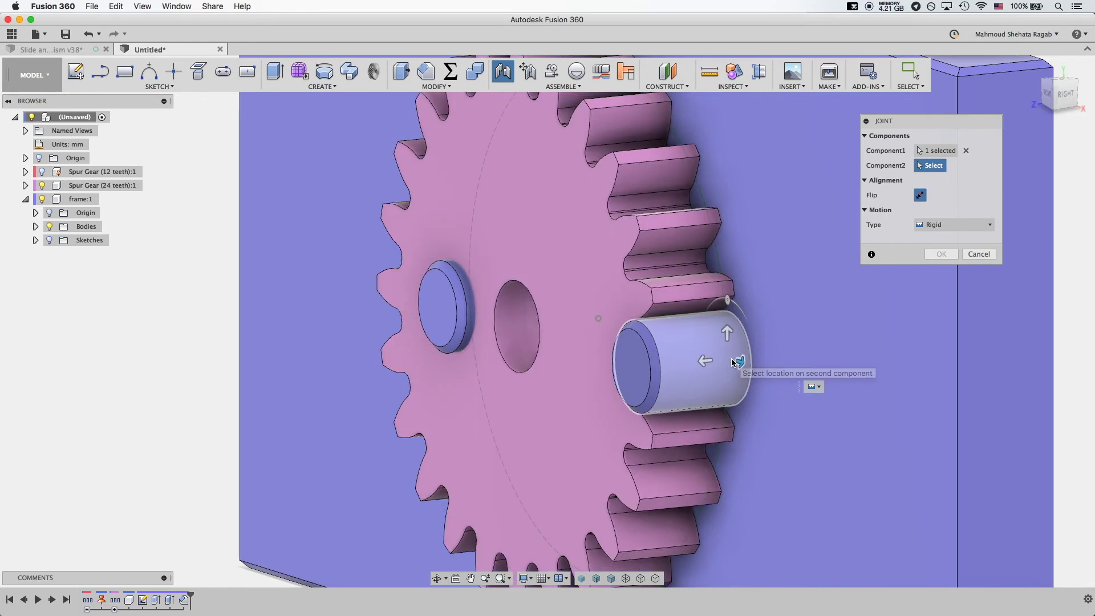
left_click(927, 285)
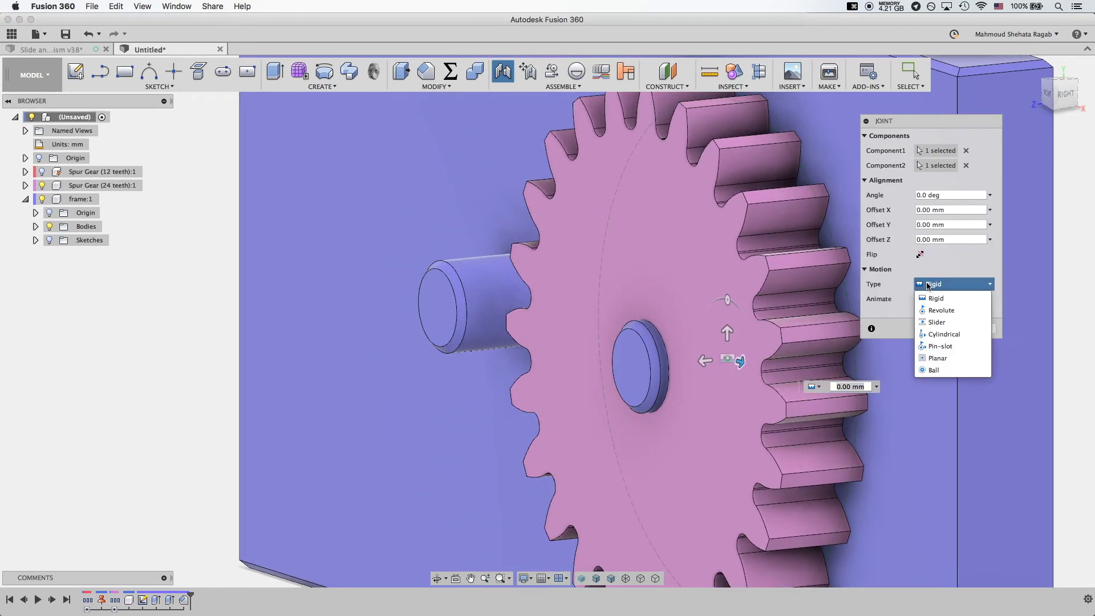
left_click(931, 311)
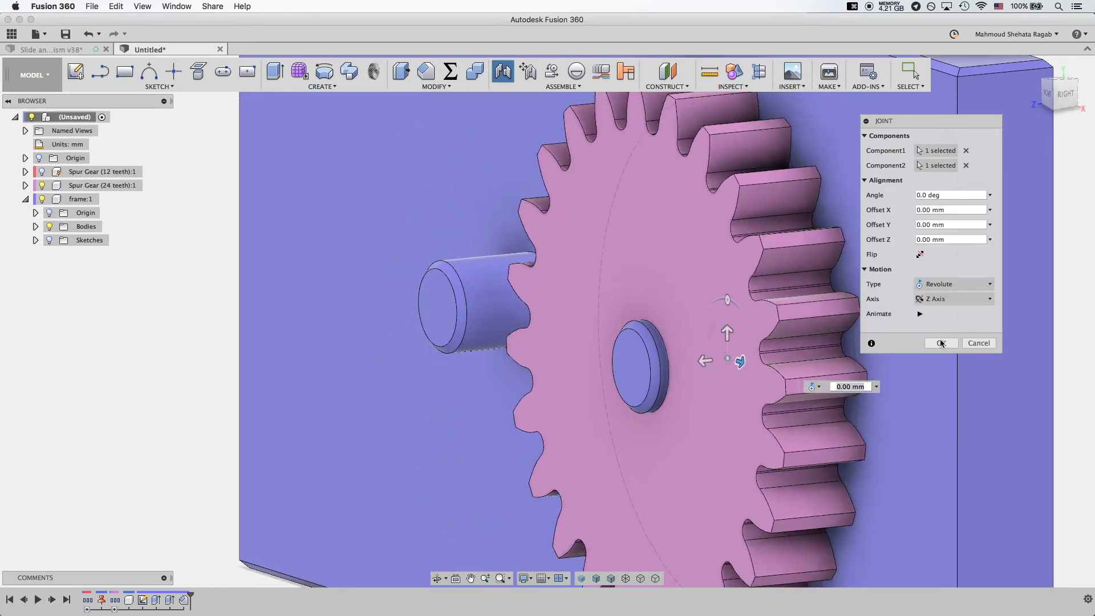
left_click(942, 343)
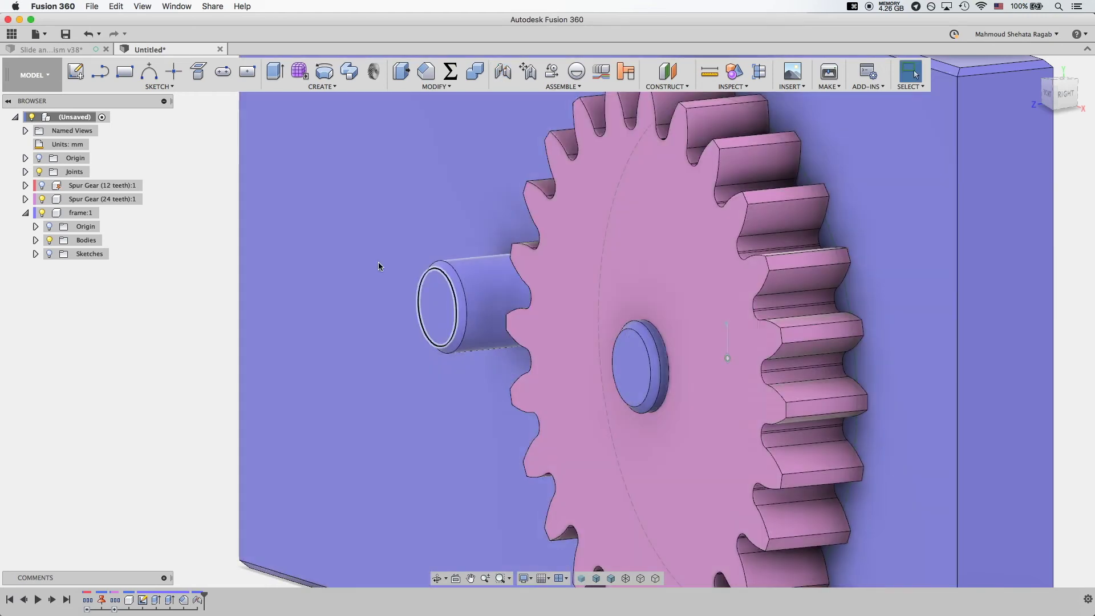
Step: Ground the frame component so it stays fixed in the assembly
scroll(380, 266, "up", 3)
scroll(379, 267, "down", 5)
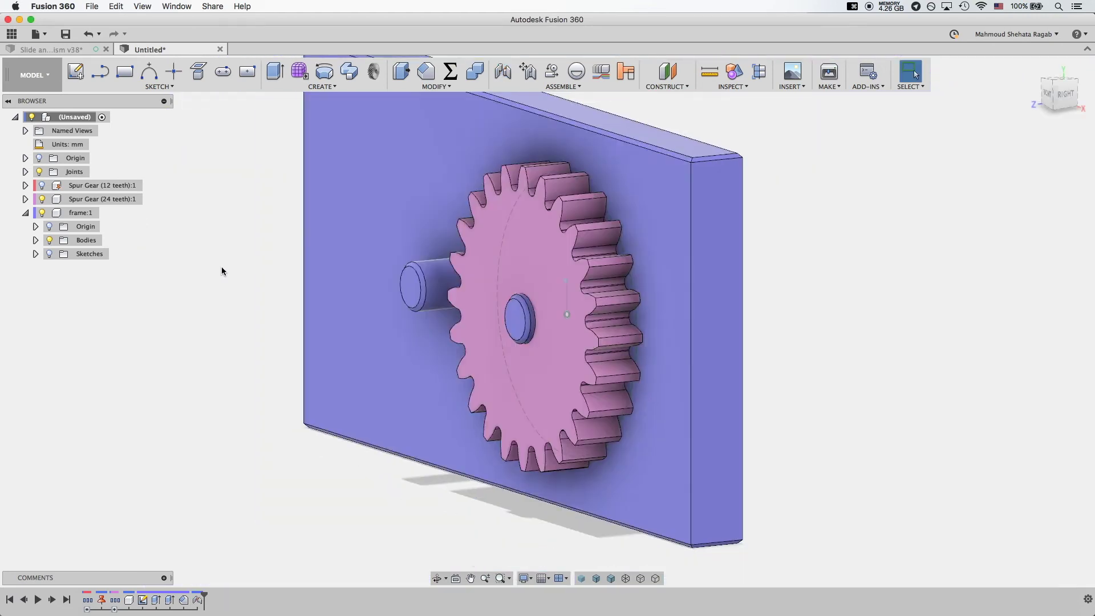
middle_click_drag(272, 260, 273, 258, "shift")
left_click(81, 213)
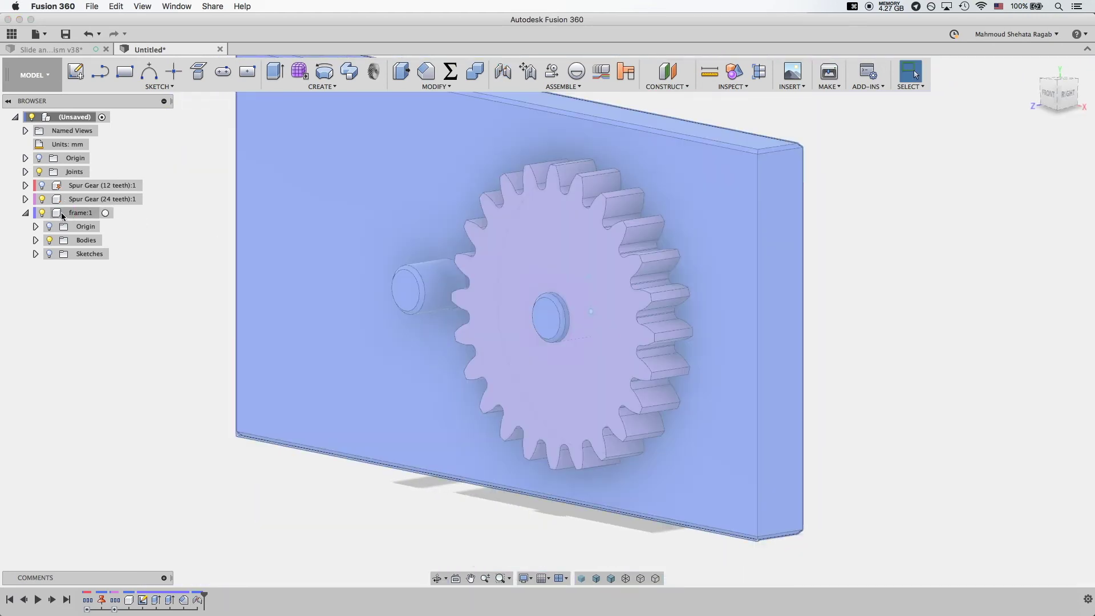
right_click(63, 216)
left_click(163, 230)
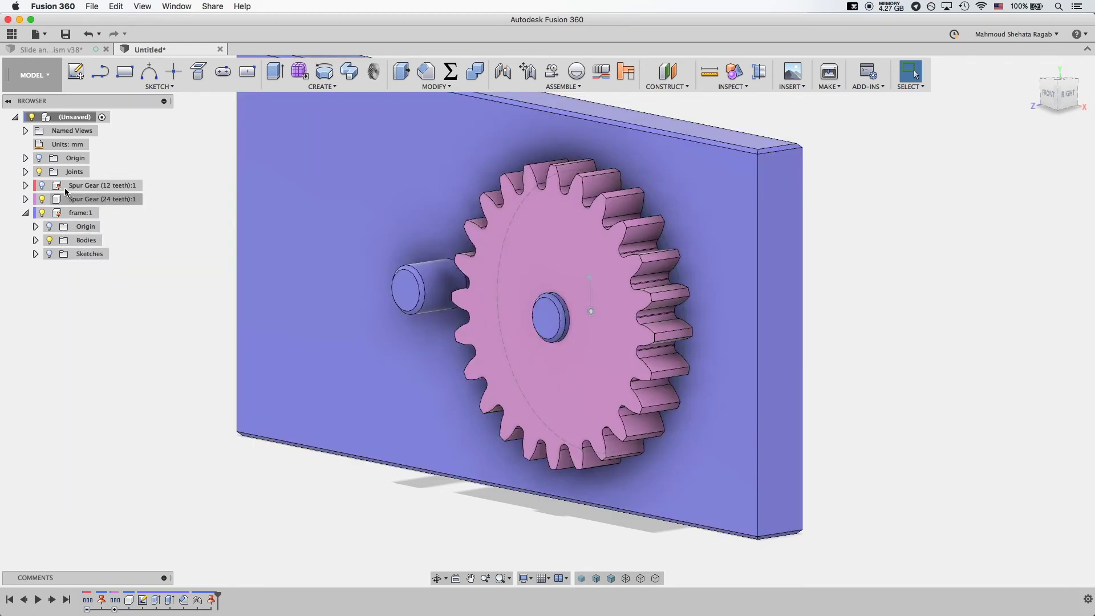
Step: Unground the 12-tooth spur gear, make it visible, and pull it clear of the left peg
right_click(68, 188)
left_click(81, 205)
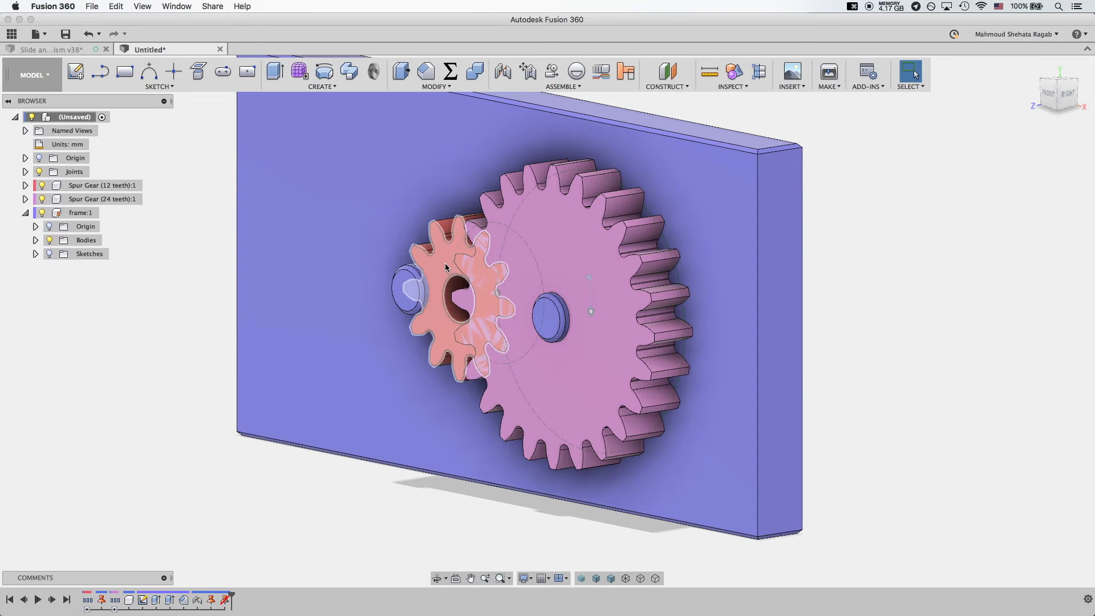
left_click_drag(436, 262, 251, 254)
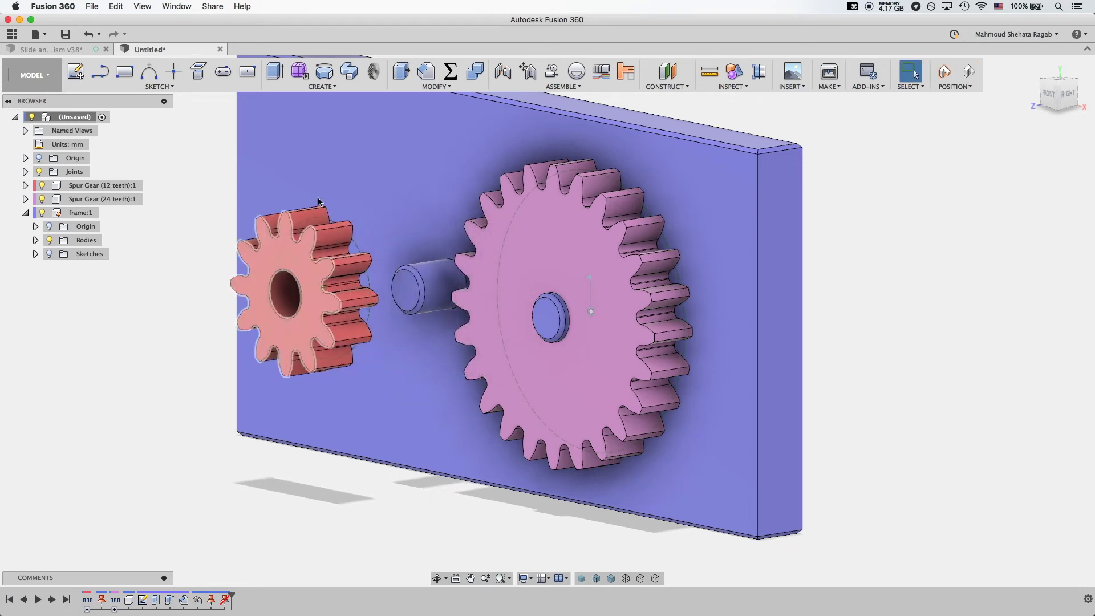
Step: Discard the moved position and join the back center of the 12-tooth gear's bore to the left peg's base with a Revolute joint
left_click(552, 73)
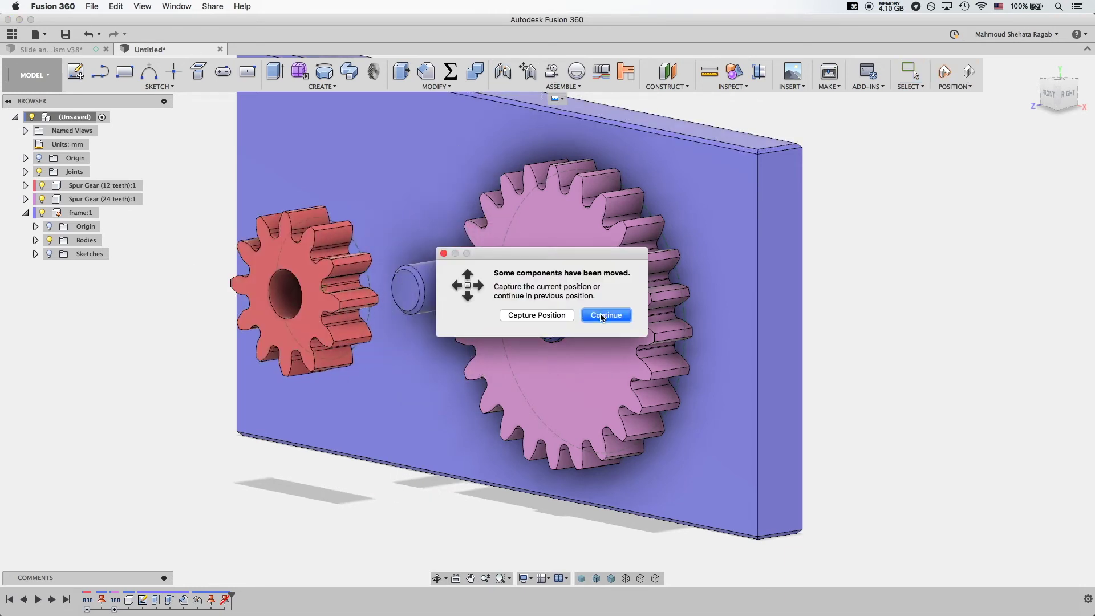
left_click(605, 315)
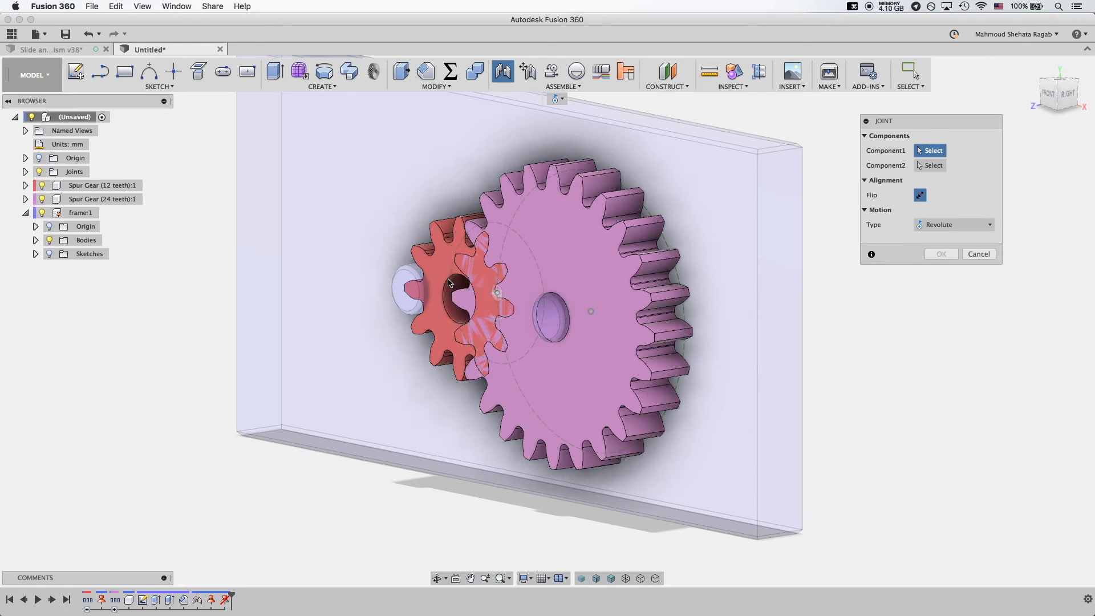
scroll(460, 285, "up", 5)
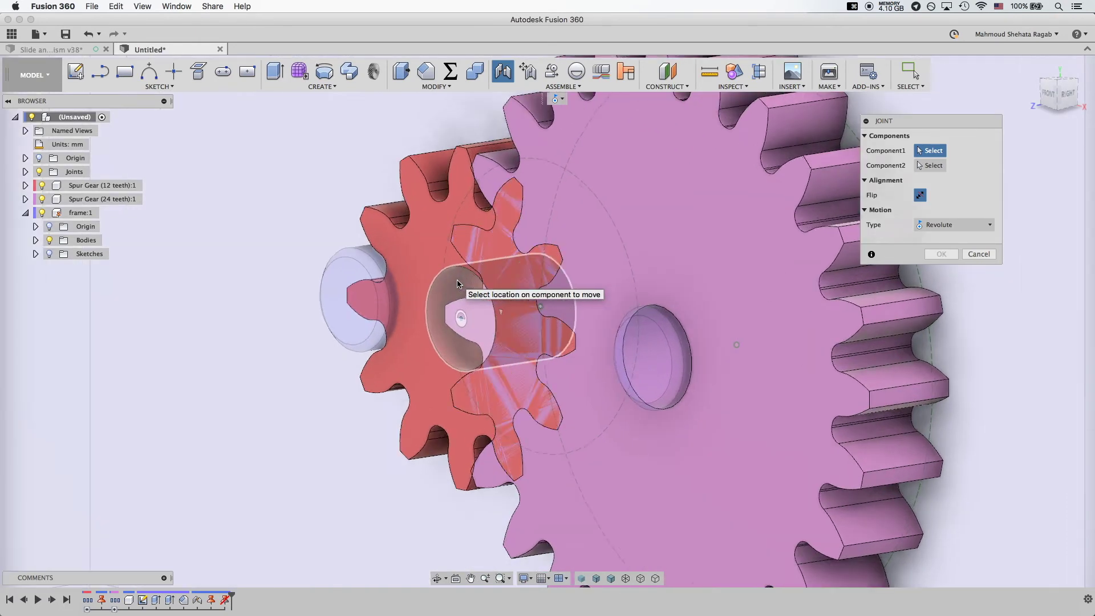
left_click(548, 311)
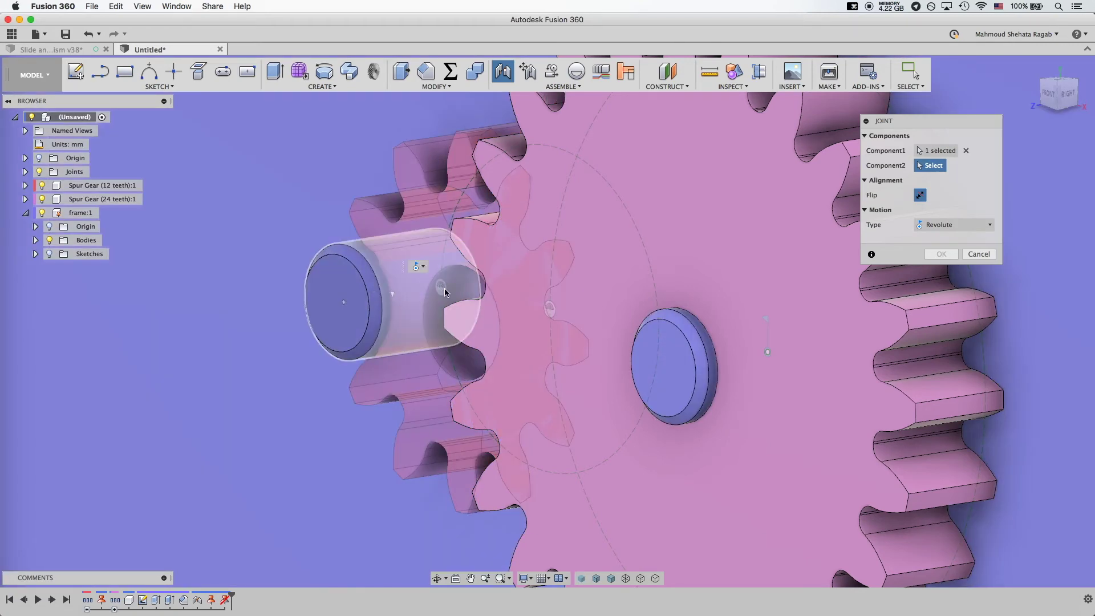
left_click(445, 293)
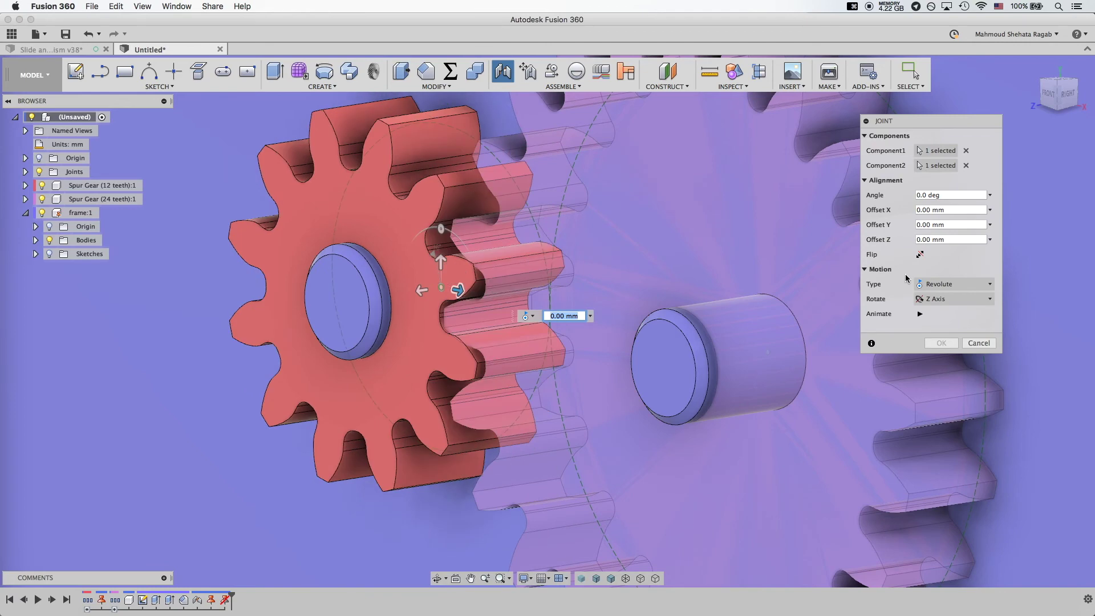
left_click(940, 344)
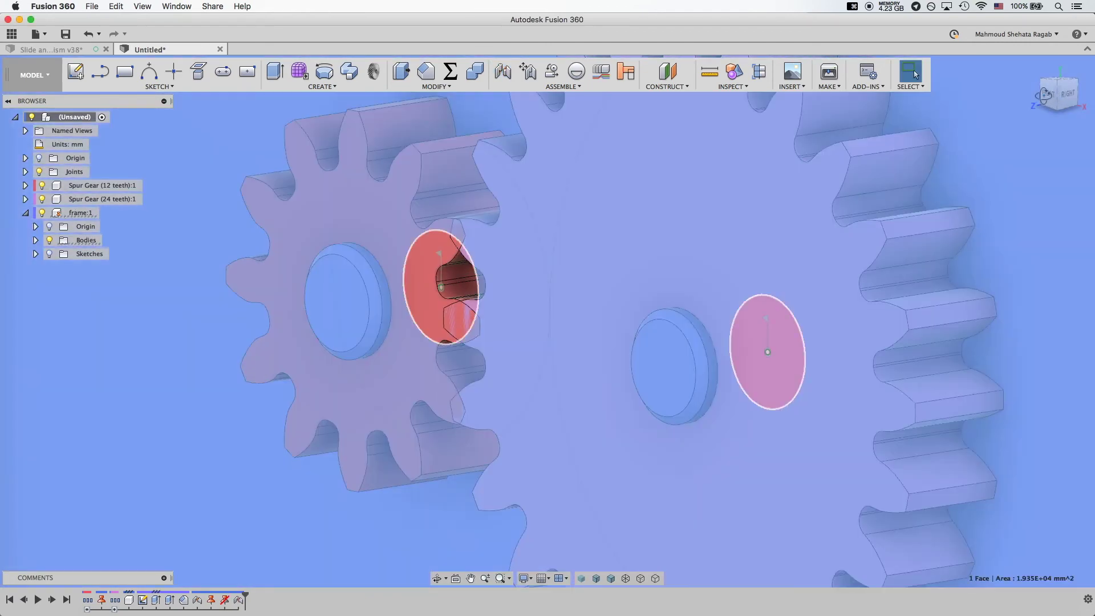
Step: Rotate the 24-tooth gear on its peg until its teeth fit between those of the 12-tooth gear
left_click_drag(1049, 94, 1039, 116)
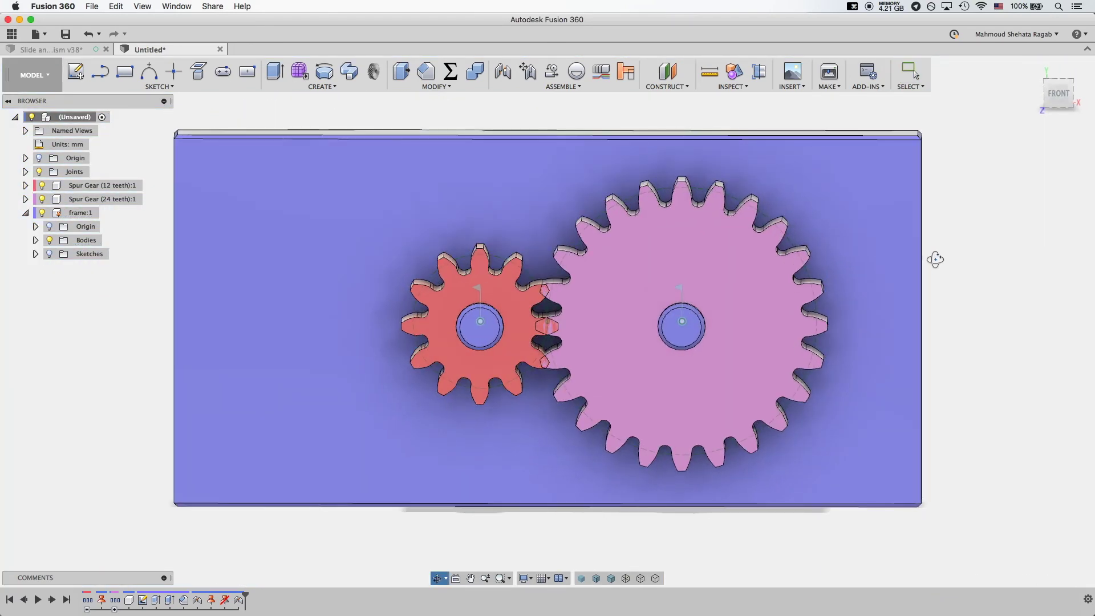
key("Escape")
scroll(544, 313, "up", 3)
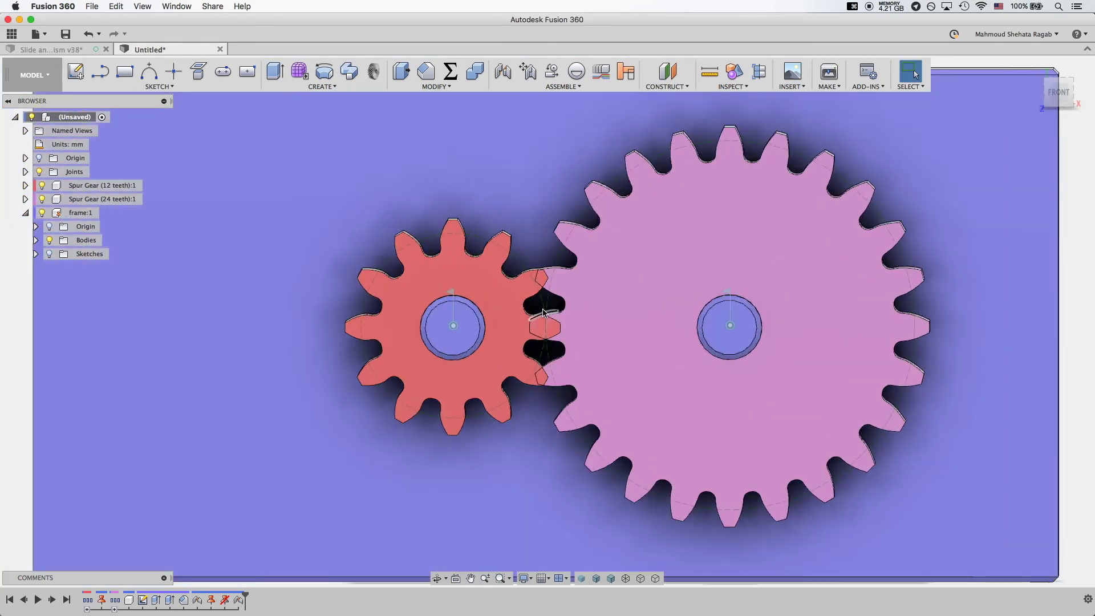
scroll(545, 311, "up", 5)
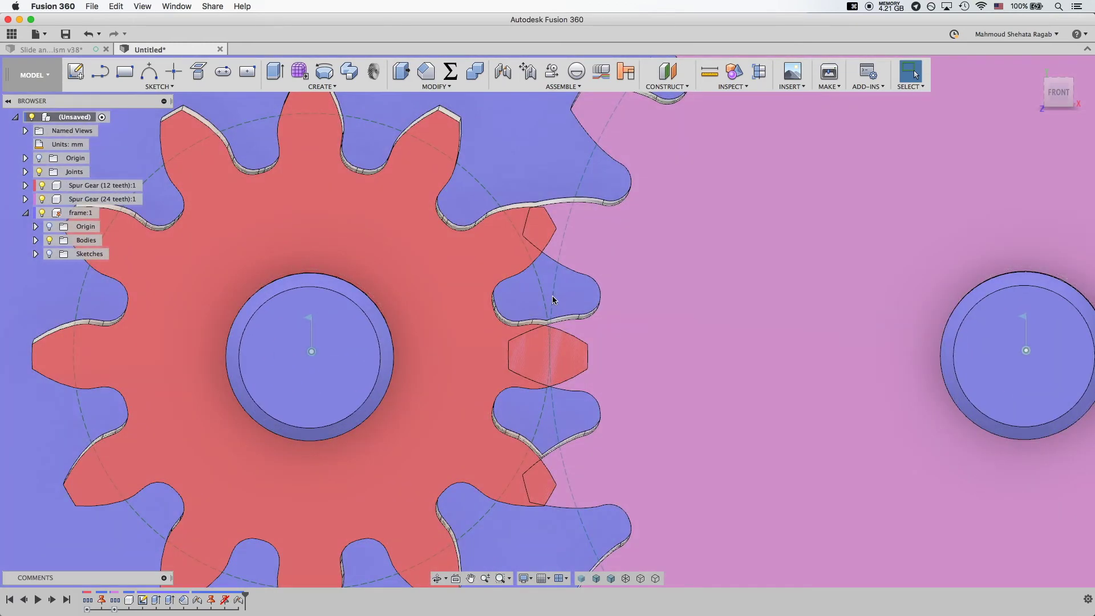
left_click_drag(661, 315, 656, 353)
mouse_move(656, 354)
middle_mouse_down("shift")
mouse_move(655, 328)
mouse_move(656, 356)
middle_mouse_up("shift")
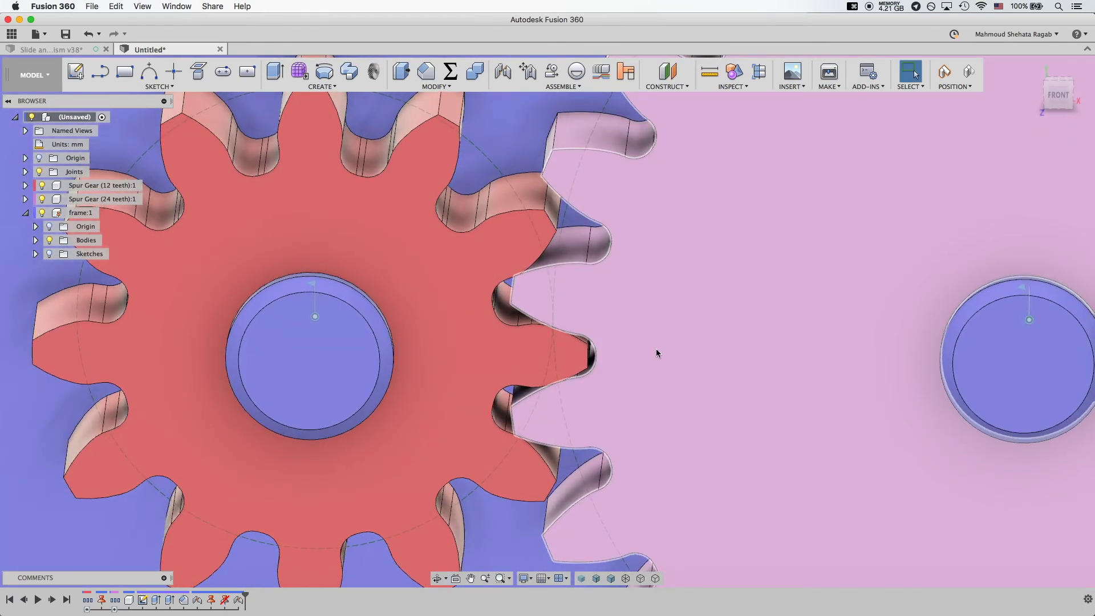
key("F6")
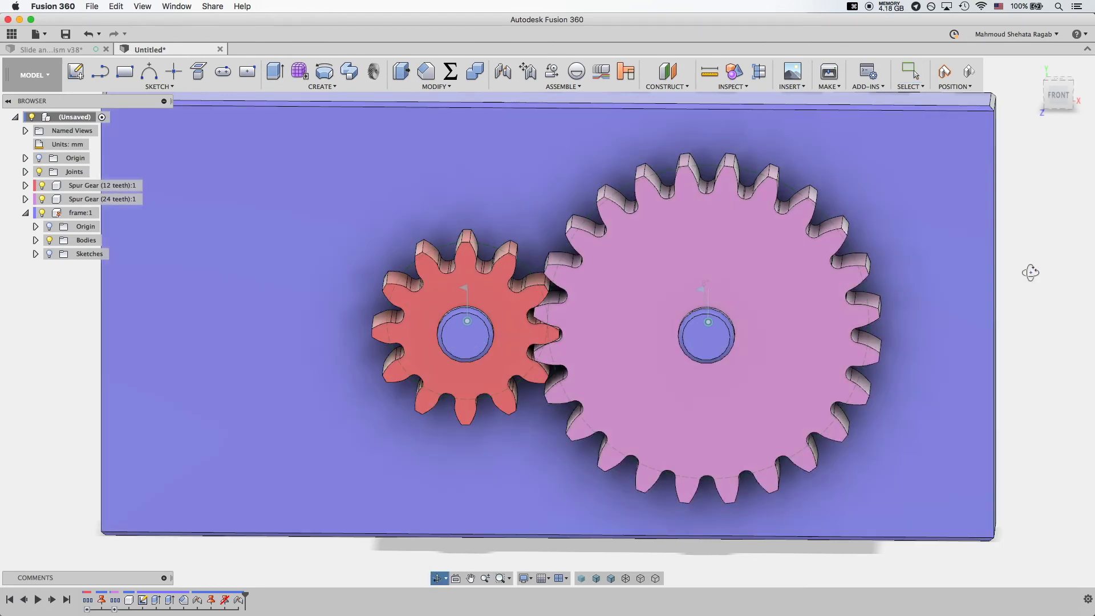
mouse_move(1031, 272)
middle_mouse_down("shift")
mouse_move(1003, 272)
mouse_move(1023, 261)
middle_mouse_up("shift")
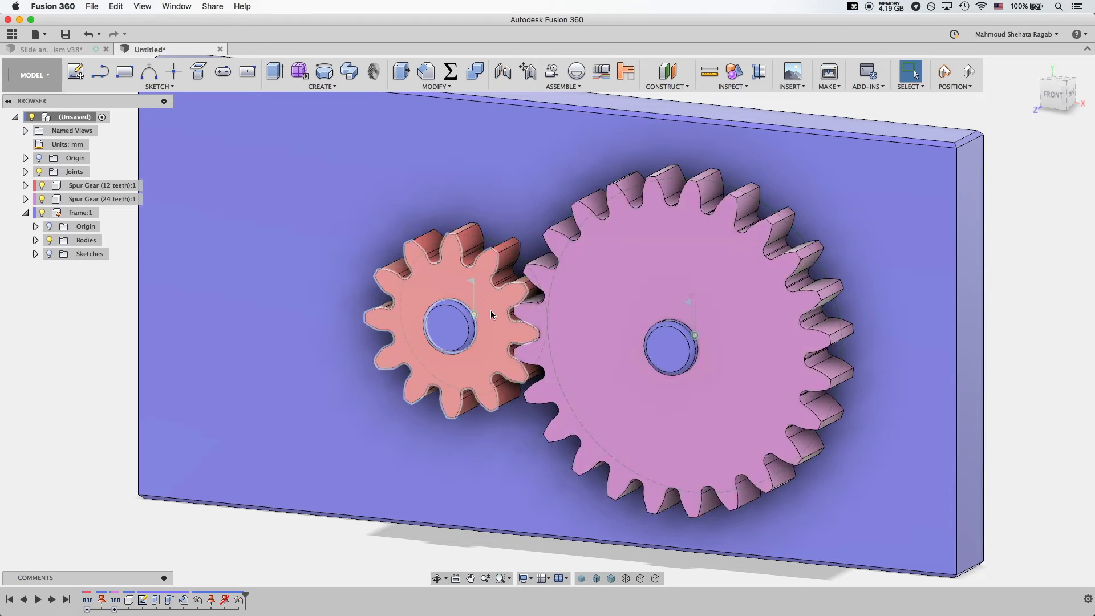
Step: Rotate the 12-tooth and 24-tooth gears independently to test their motion, and undo both rotations
left_click_drag(491, 307, 457, 340)
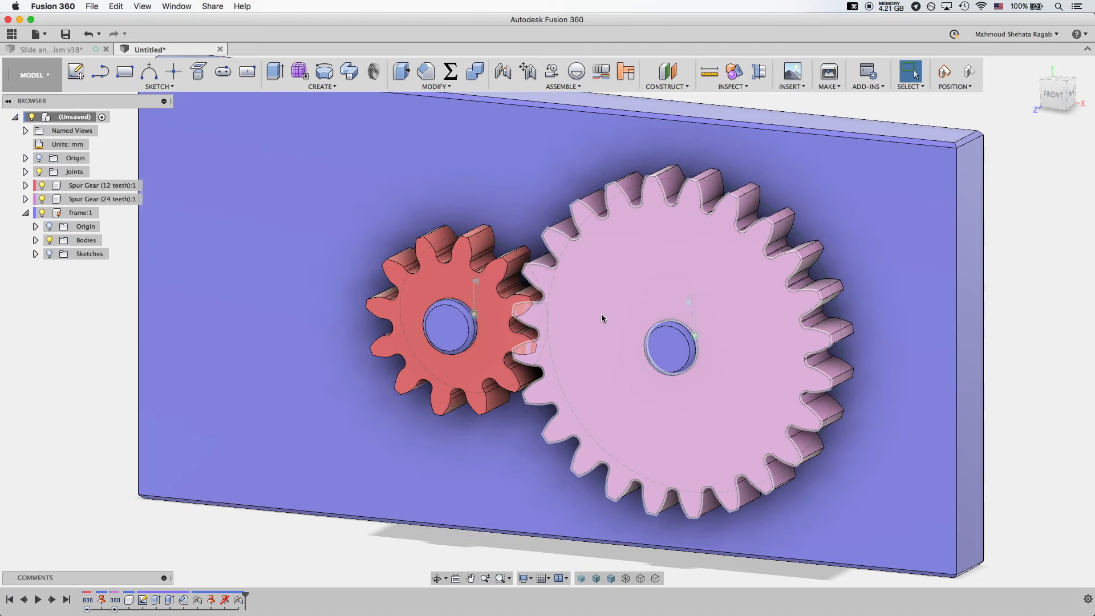
left_click_drag(593, 318, 620, 303)
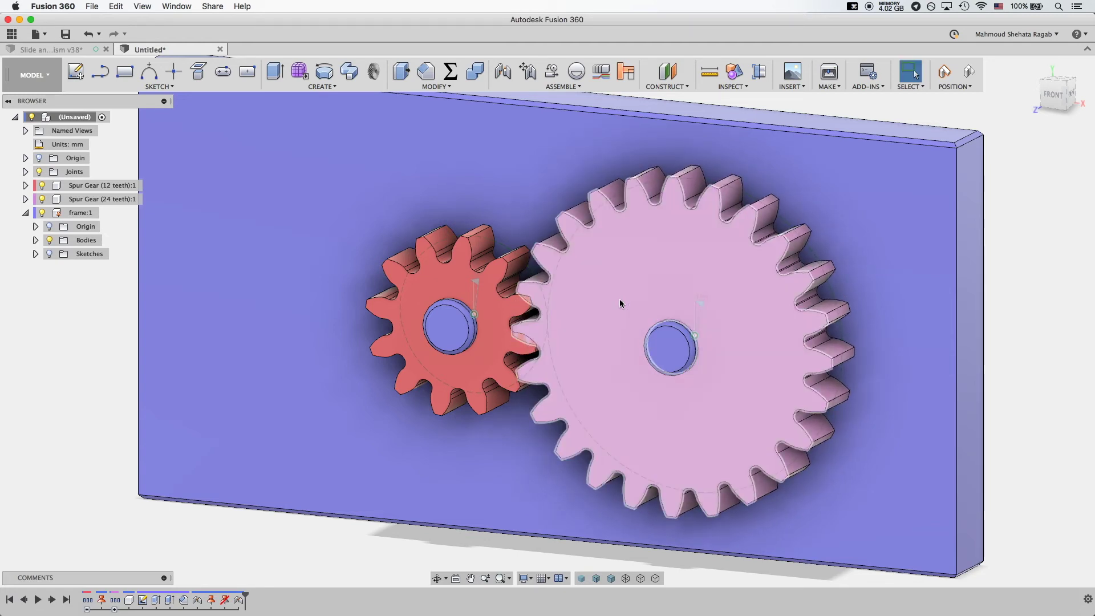
key("super+z")
key("super+z")
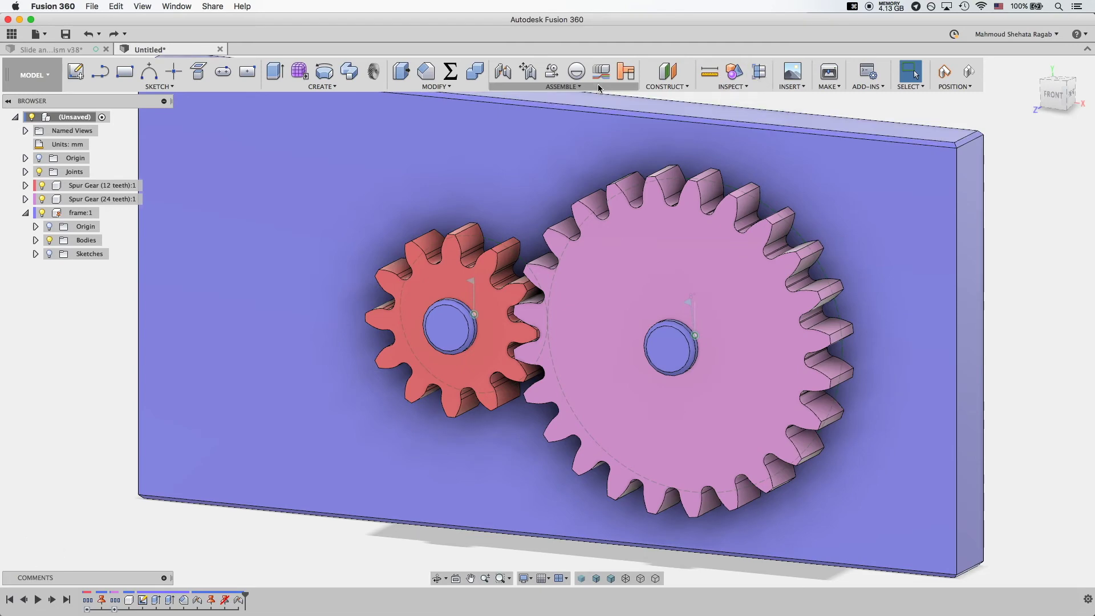
Step: Fine-tune the 12-tooth gear's rotation so its tooth sits centered in the 24-tooth gear's gap, and capture the position
left_click(562, 84)
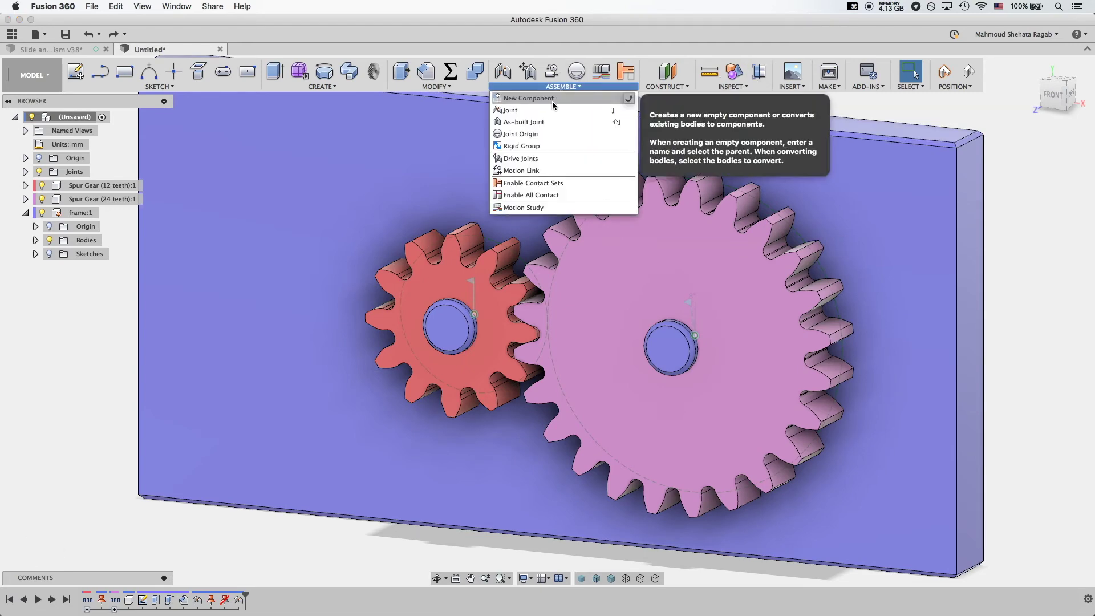
left_click(1035, 229)
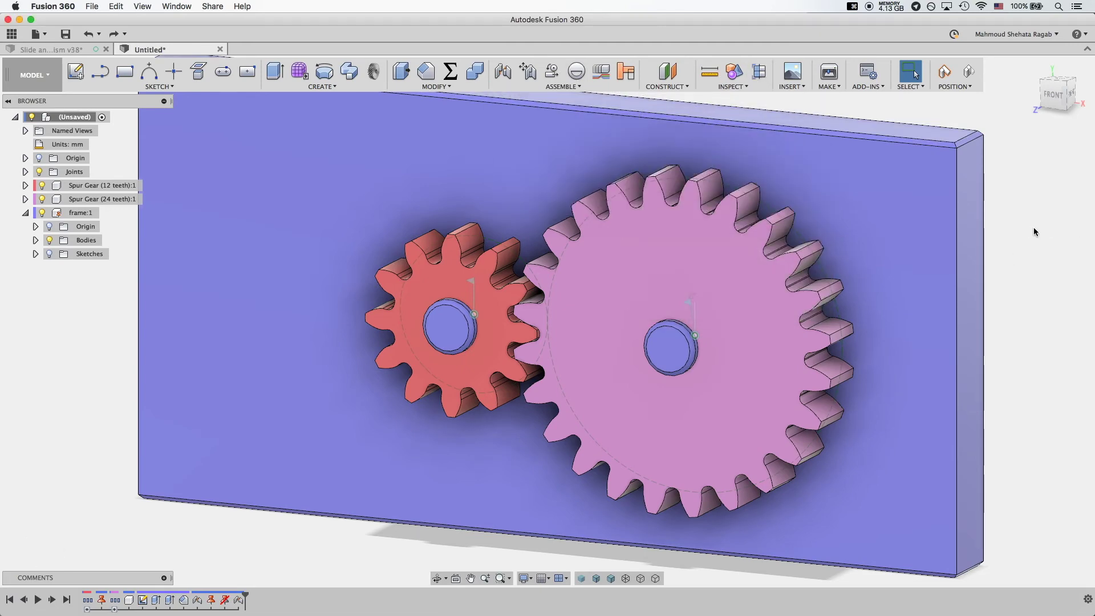
left_click_drag(1027, 233, 715, 238)
key("Escape")
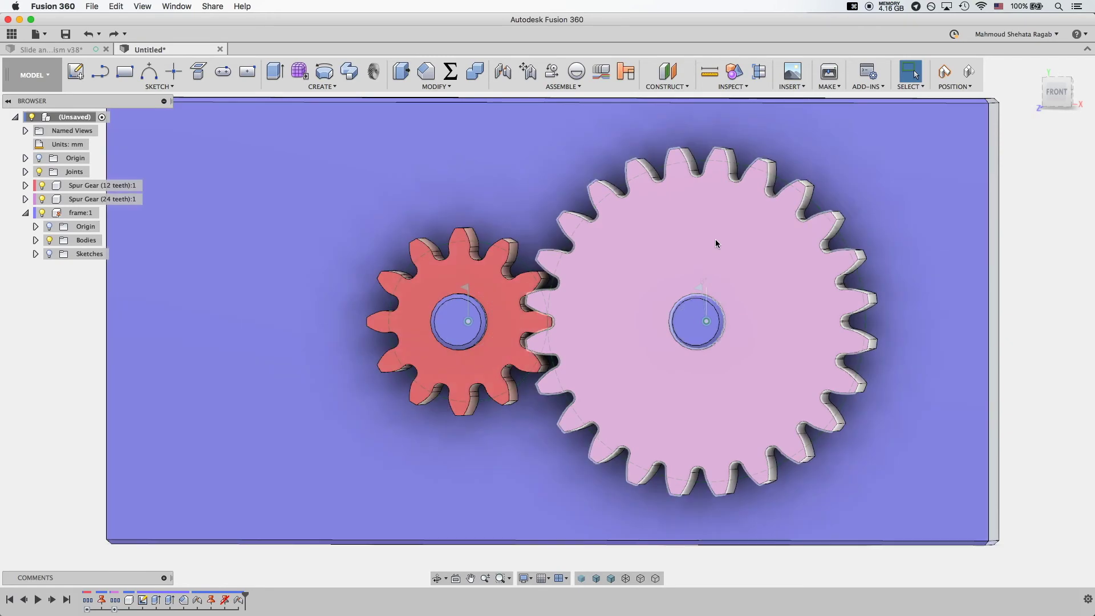
scroll(551, 311, "up", 10)
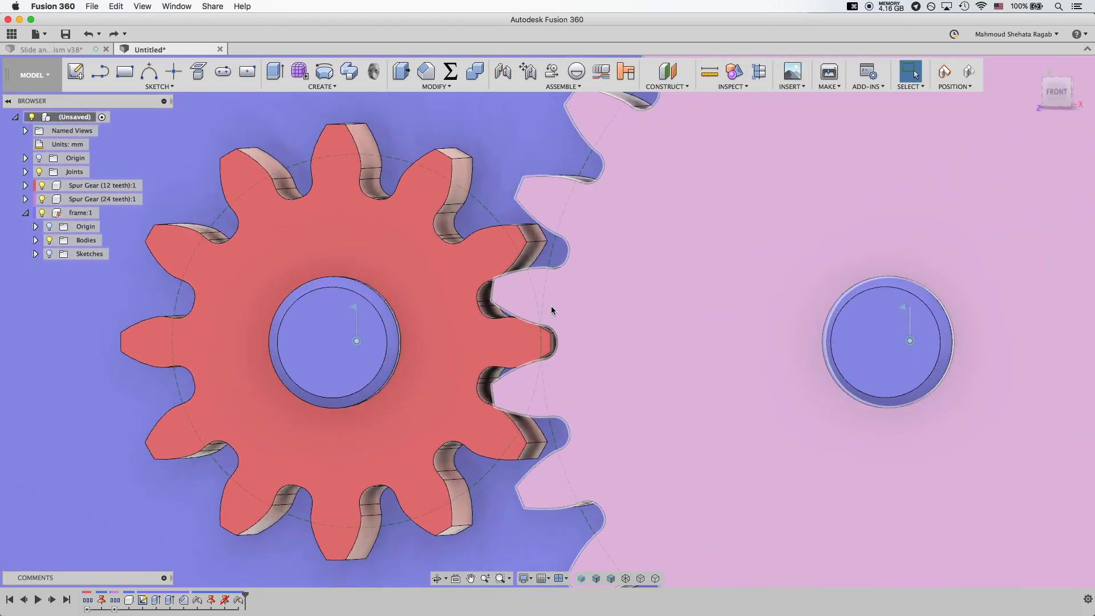
middle_click_drag(579, 306, 578, 306, "shift")
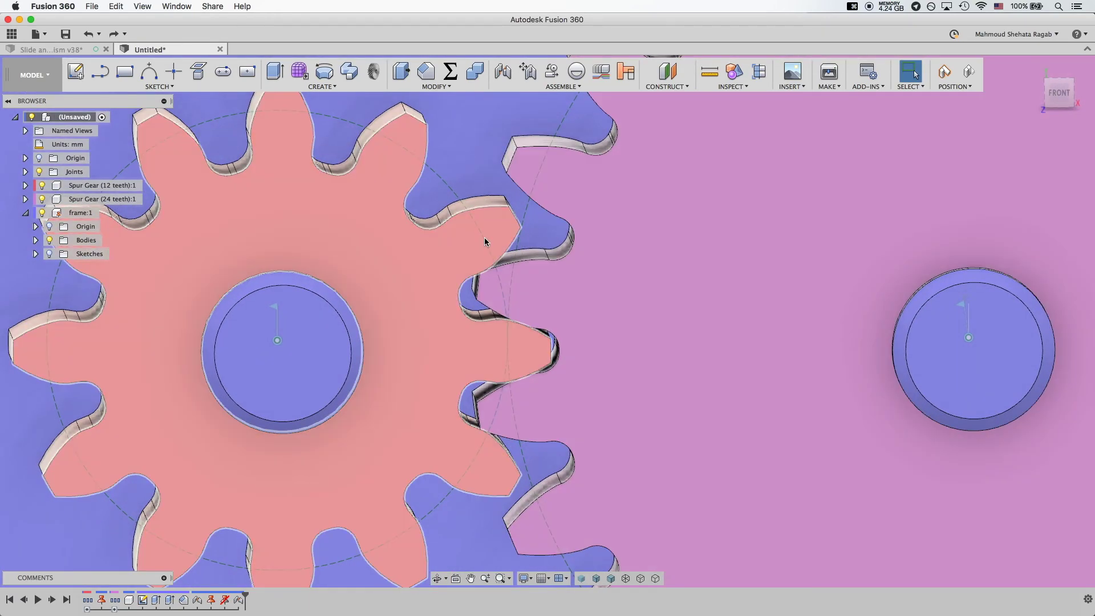
left_click(484, 238)
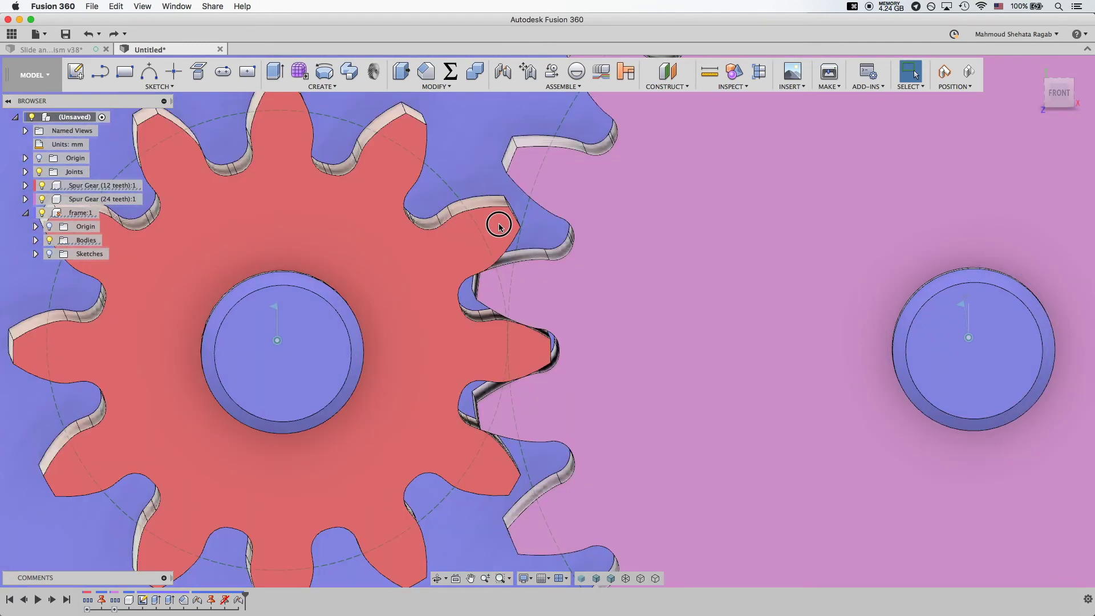
left_click_drag(491, 213, 619, 292)
mouse_move(617, 301)
middle_mouse_down("shift")
mouse_move(611, 287)
mouse_move(612, 296)
middle_mouse_up("shift")
scroll(612, 297, "up", 6)
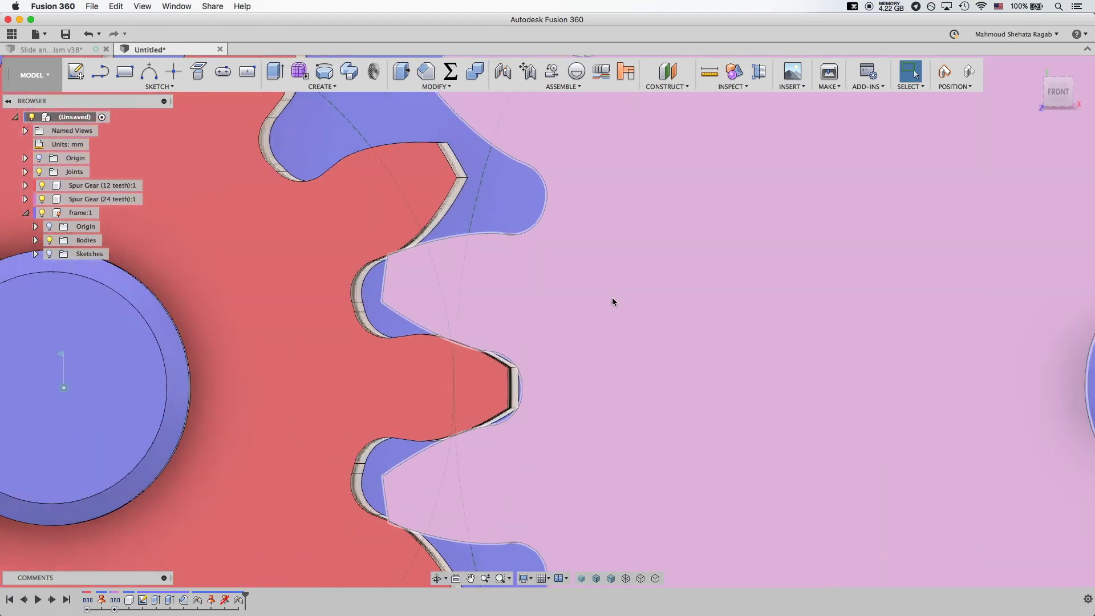
scroll(614, 301, "down", 10)
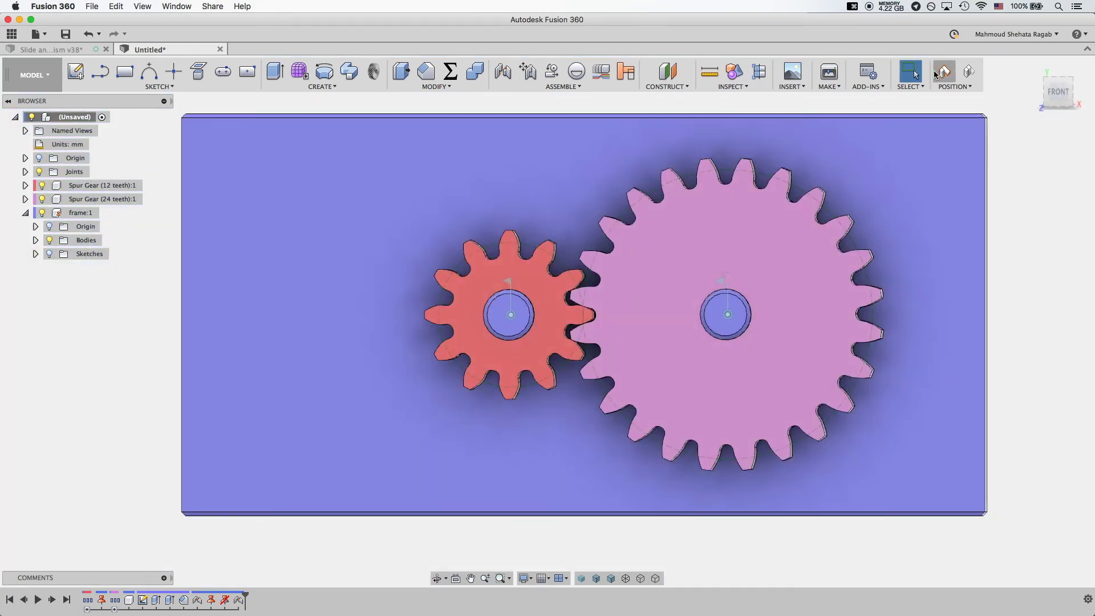
left_click(945, 72)
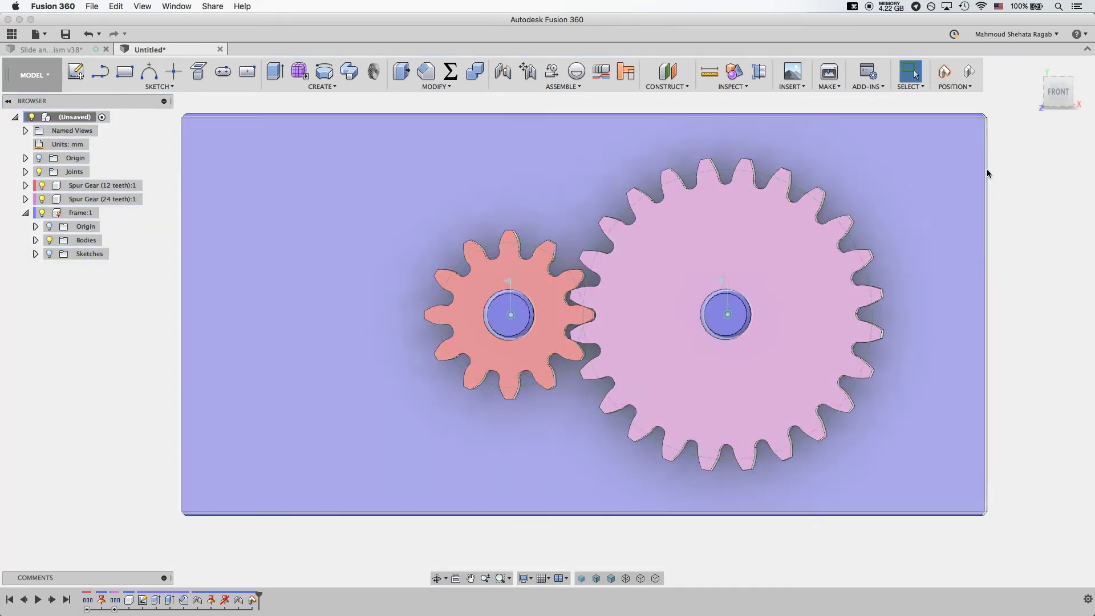
Step: Start a Motion Link between the 24-tooth gear's joint and the 12-tooth gear's joint, and stop the preview animation
left_click(1004, 212)
left_click(546, 96)
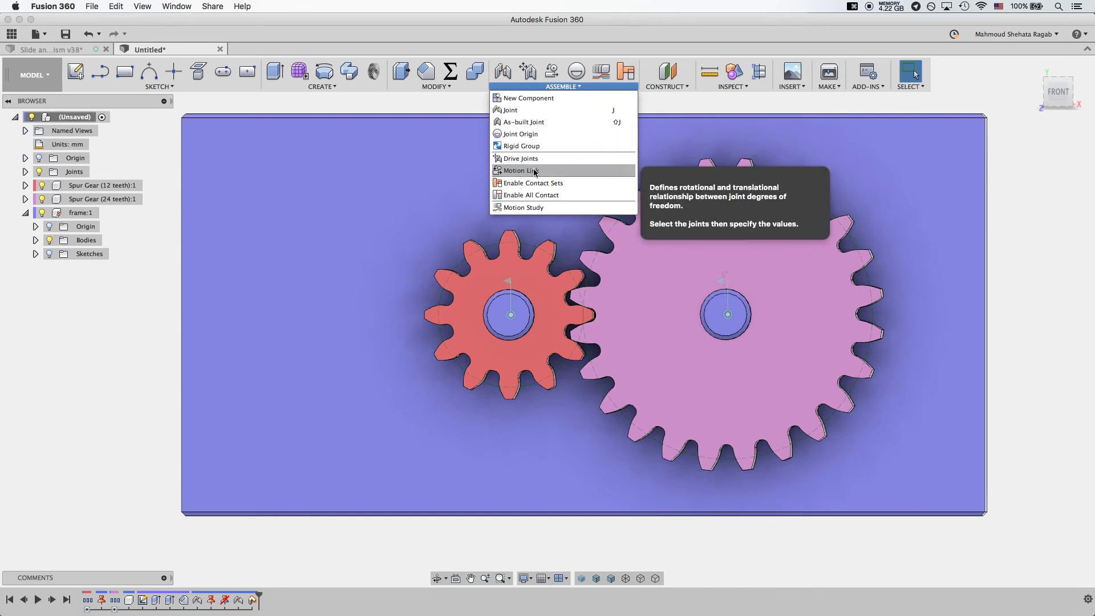
left_click(536, 171)
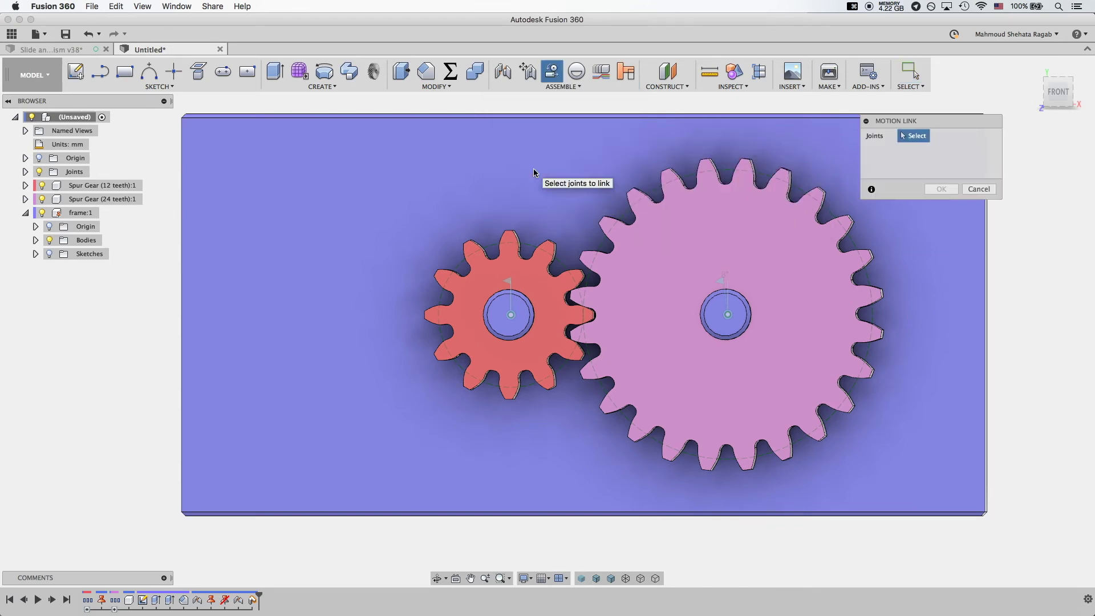
left_click(723, 286)
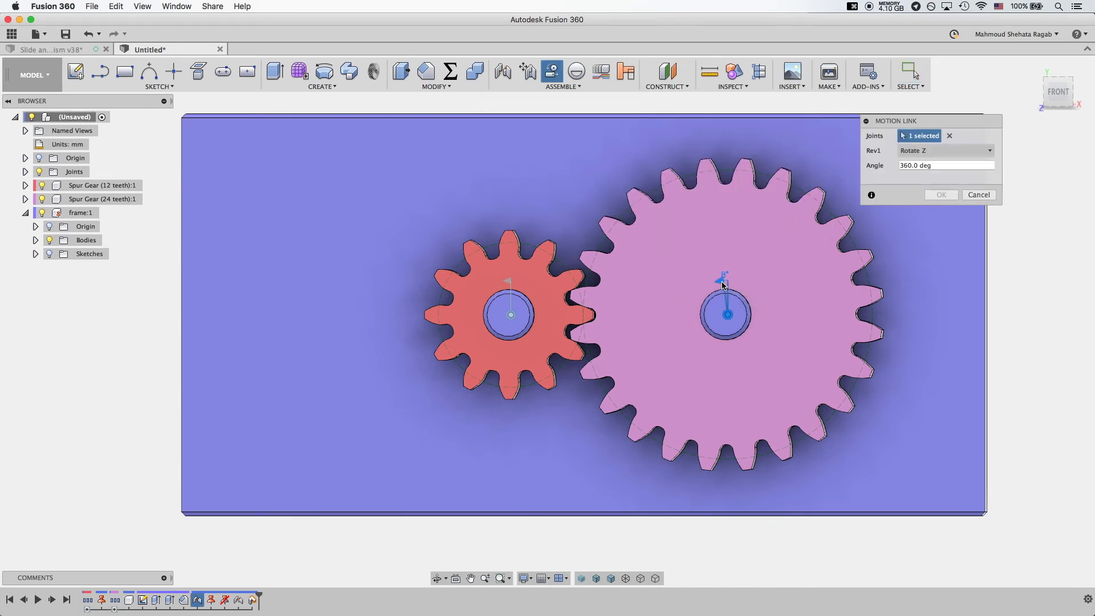
left_click(508, 292)
left_click(926, 166)
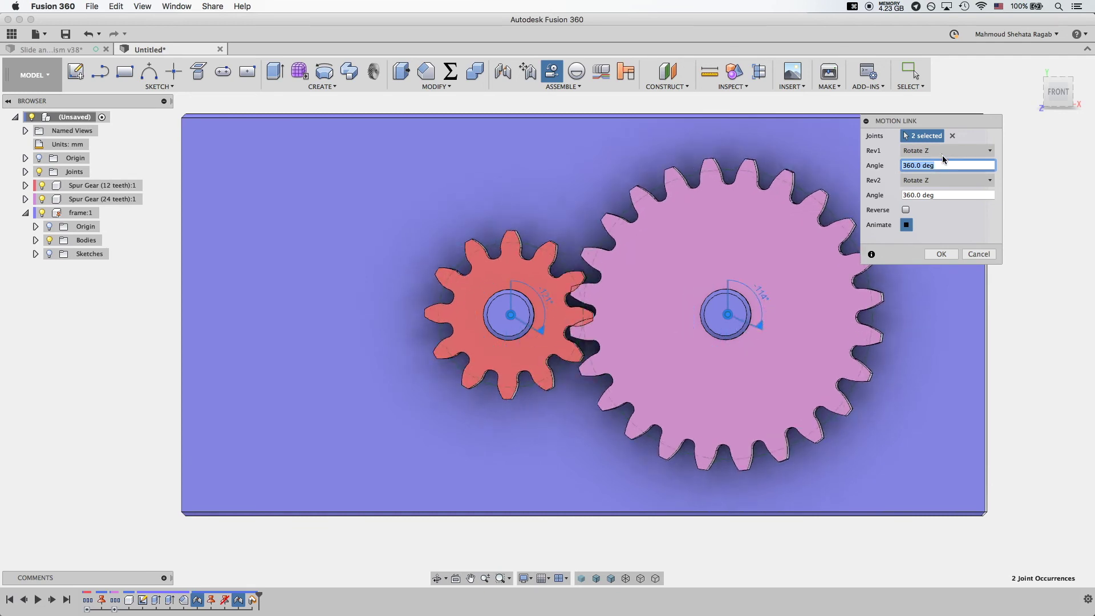
left_click(907, 224)
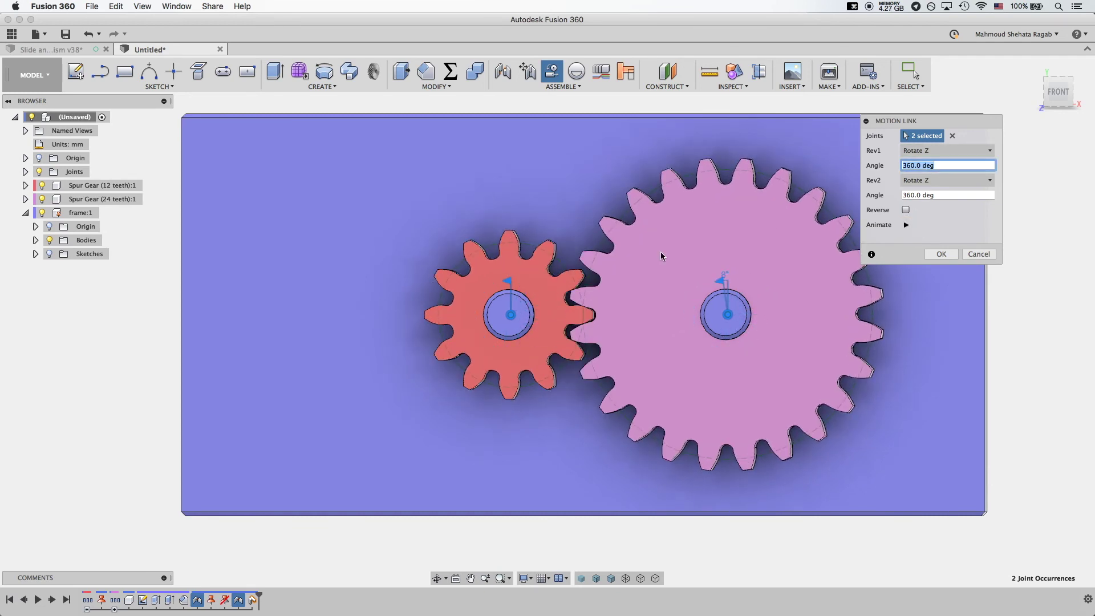
Step: Set the 12-tooth gear's linked angle to 720 deg, preview the motion, reverse the direction and create the motion link
left_click(922, 195)
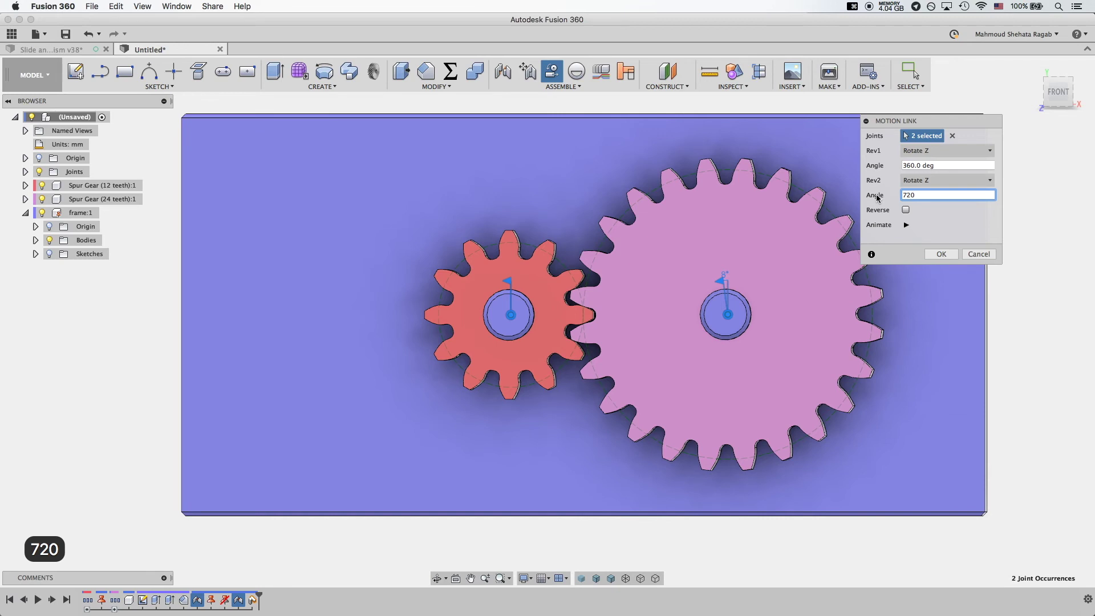
left_click(907, 225)
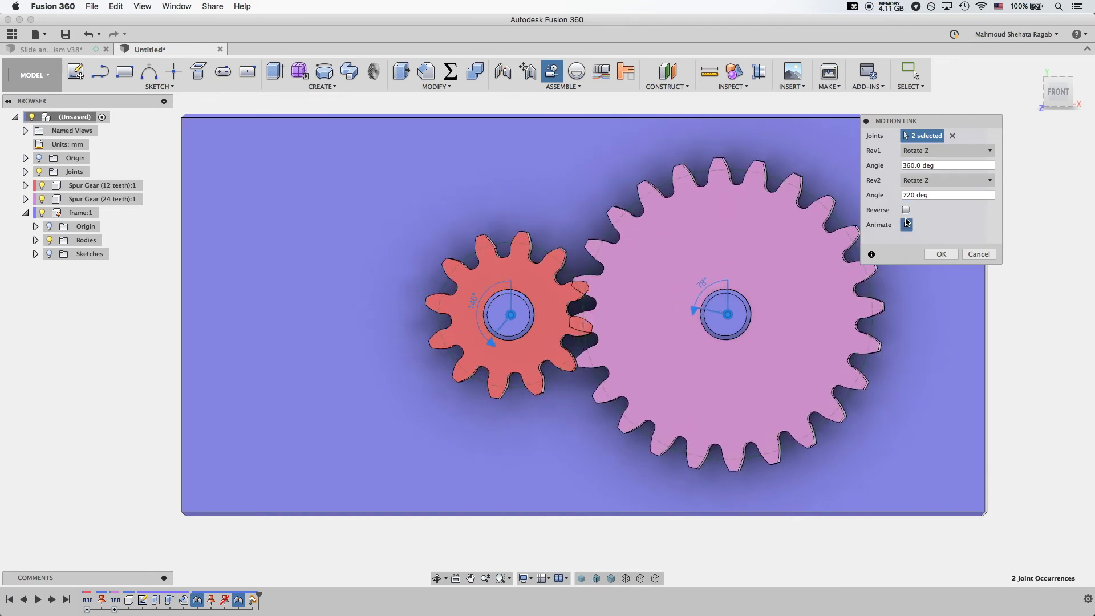
left_click(906, 210)
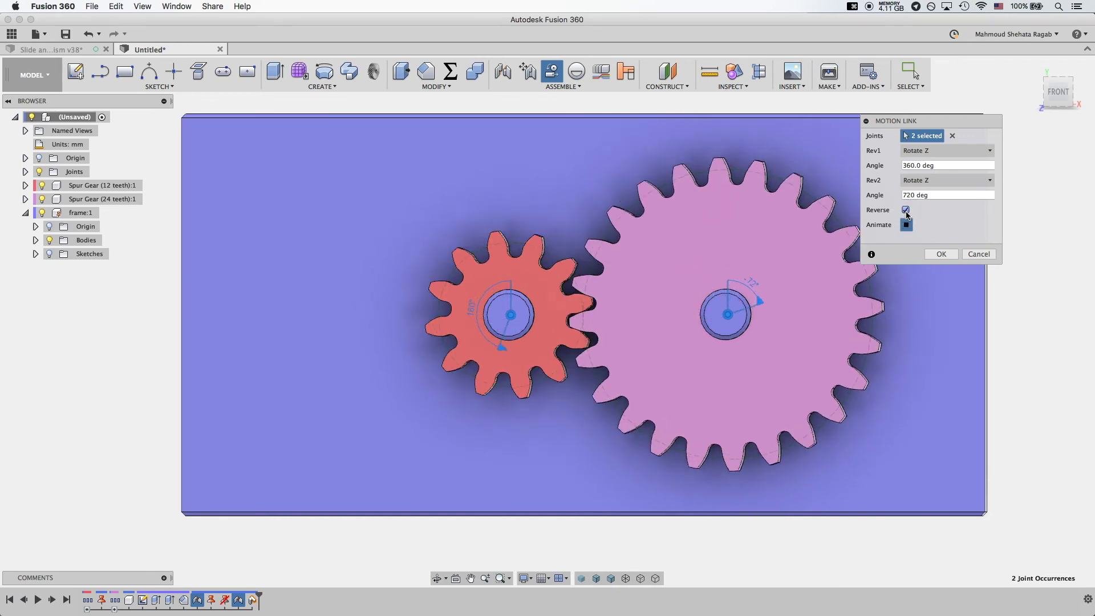
left_click(940, 254)
Step: Turn the 24-tooth gear by hand to test the linked motion of both gears
middle_click_drag(1019, 248, 765, 320, "shift")
left_click_drag(765, 320, 717, 283)
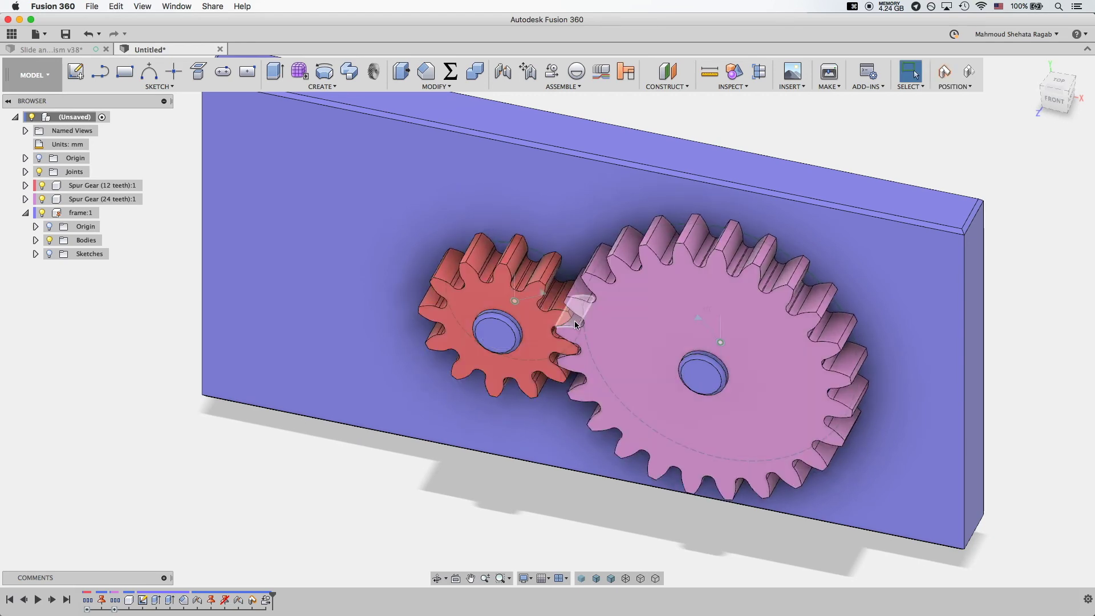
Step: Turn the 24-tooth gear slightly and inspect up close how its teeth mesh with the 12-tooth gear
scroll(575, 309, "up", 6)
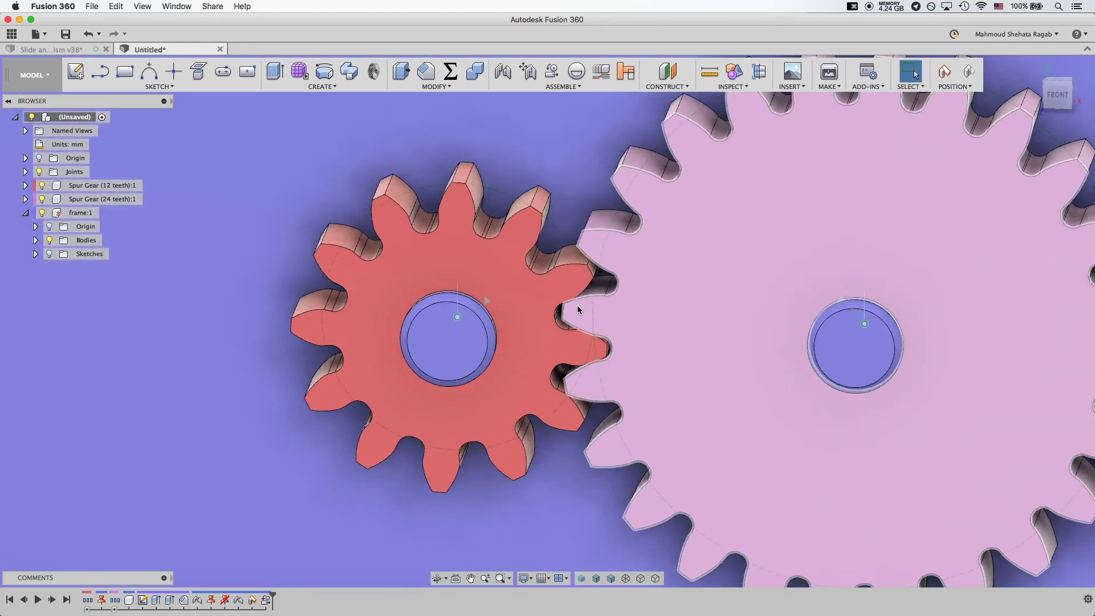
mouse_move(596, 293)
left_mouse_down()
mouse_move(593, 311)
mouse_move(600, 297)
left_mouse_up()
key("Escape")
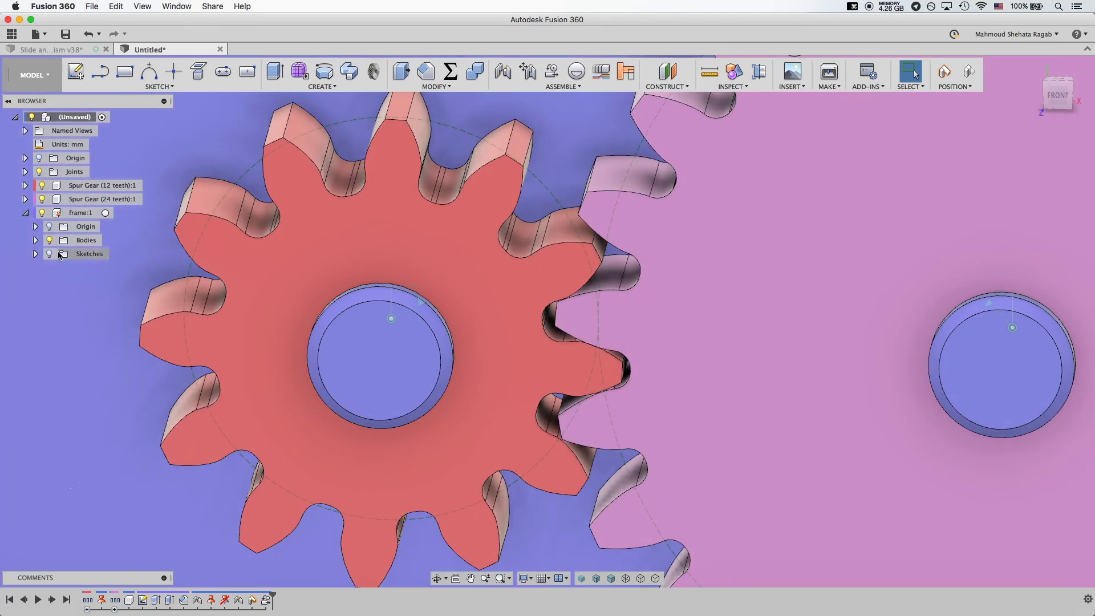
Step: Show the frame component's sketches and open Sketch1 for editing
left_click(49, 254)
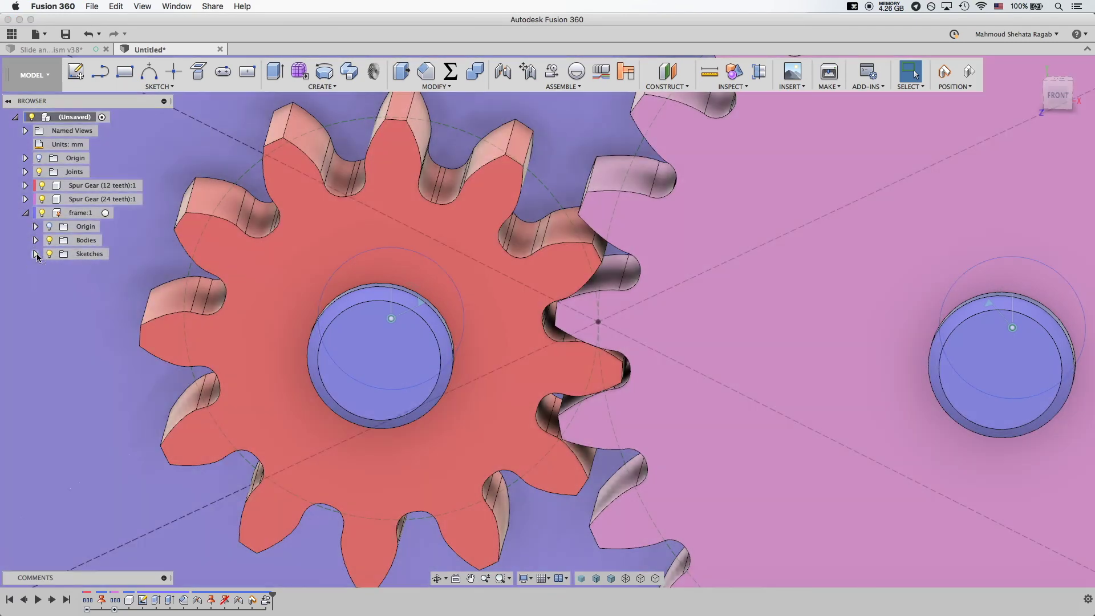
left_click(35, 254)
right_click(88, 268)
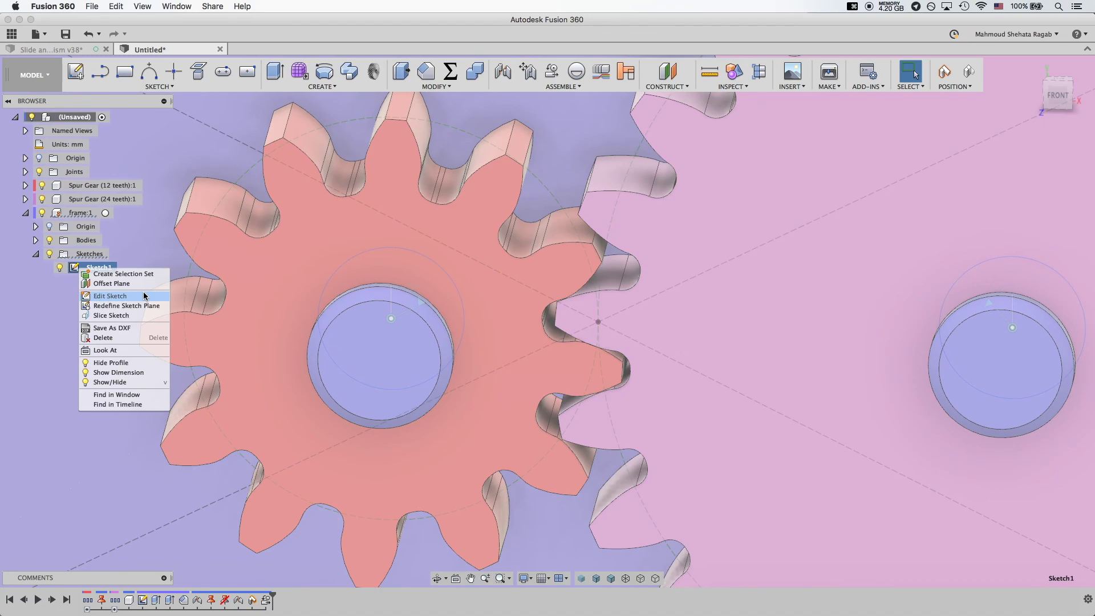
left_click(110, 296)
Step: Set the horizontal distance from the sketch centre to the 24-tooth gear's peg circle to (72 / 2) + 0.5
scroll(672, 299, "up", 5)
scroll(672, 299, "up", 2)
scroll(672, 299, "down", 8)
scroll(678, 347, "down", 3)
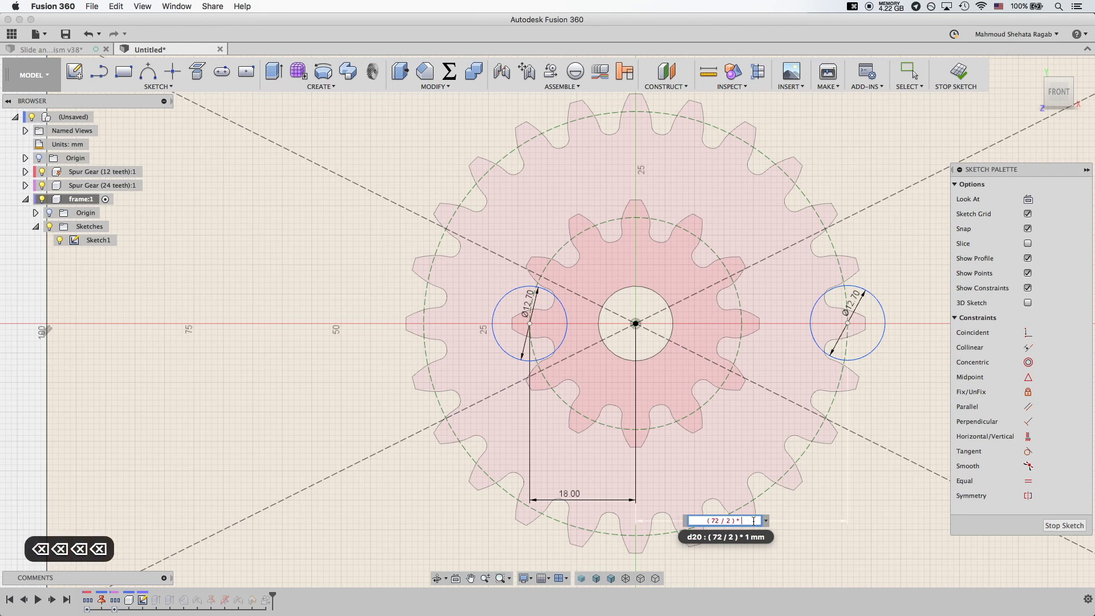
key("BackSpace")
key("BackSpace")
type("+")
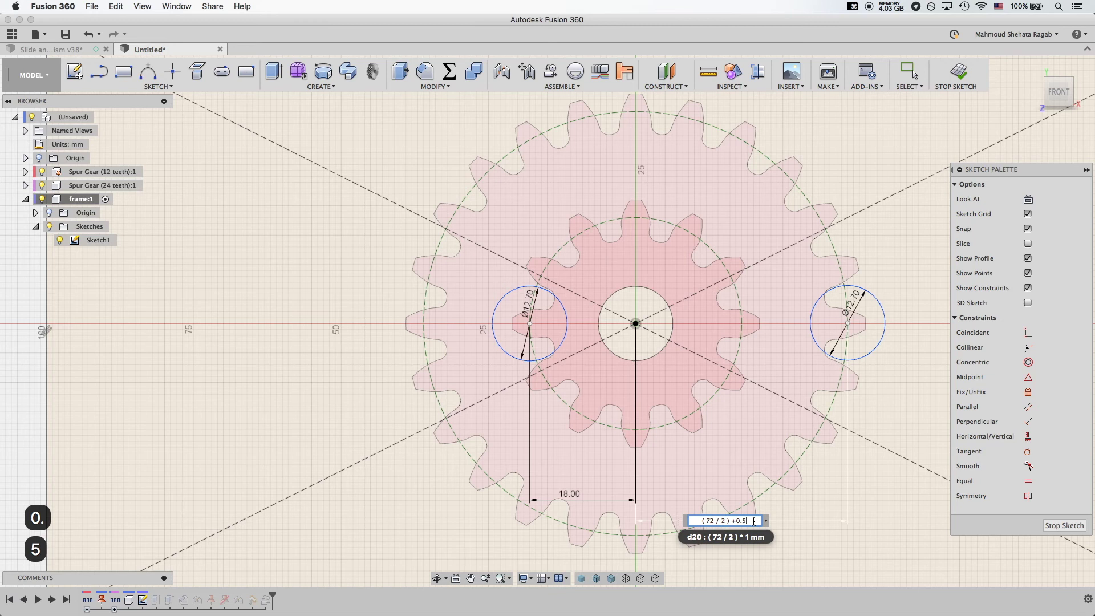
type("0.5")
key("Return")
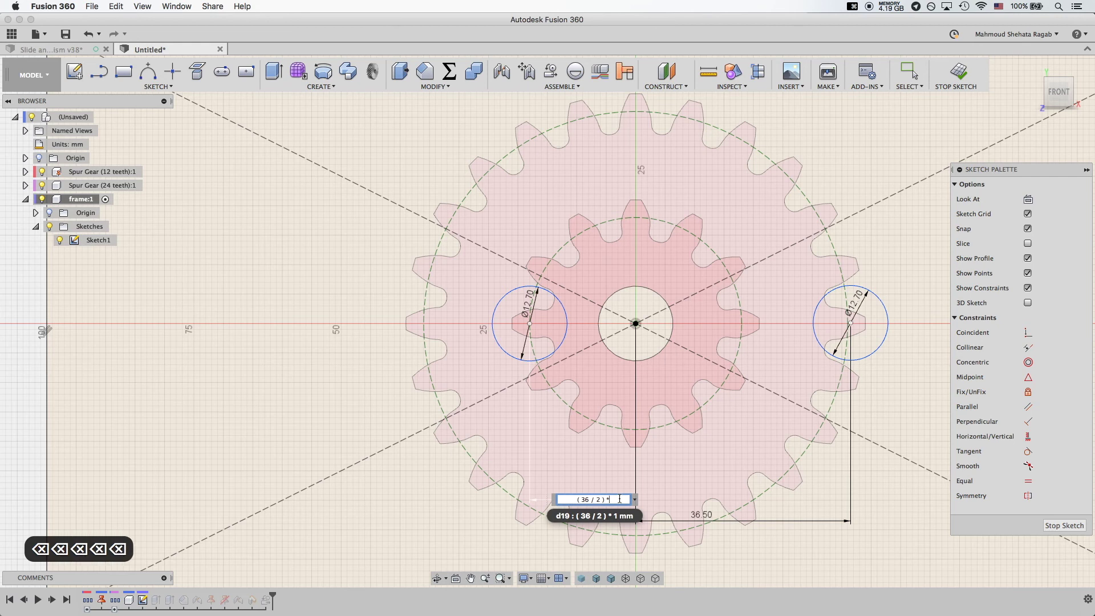
Step: Set the horizontal distance from the sketch centre to the 12-tooth gear's peg circle to (36 / 2) + 0.5, and finish the sketch
key("BackSpace")
type("+0")
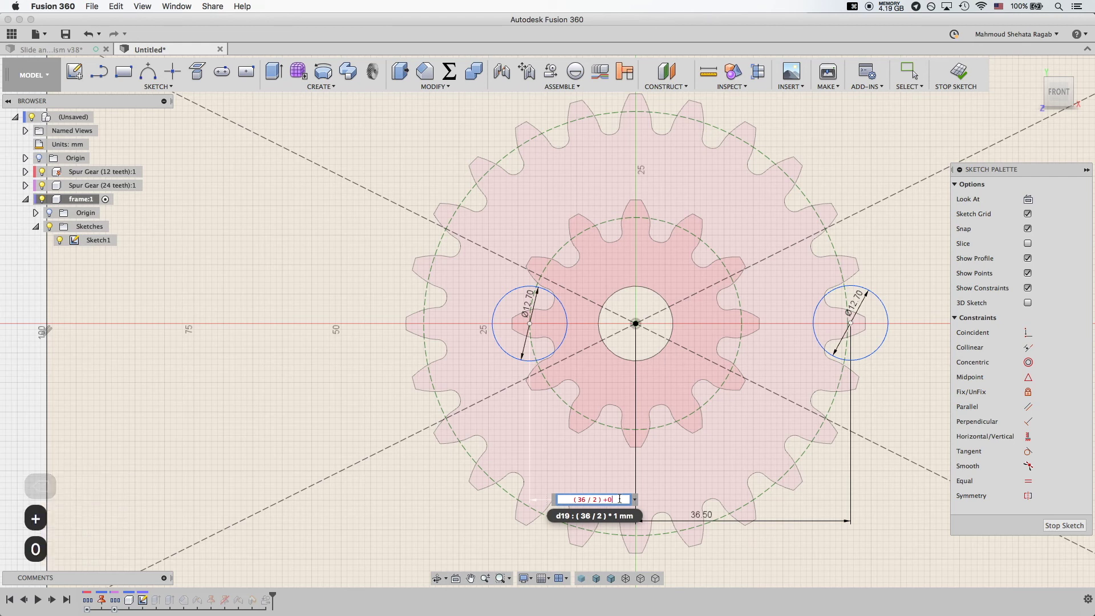
key("Return")
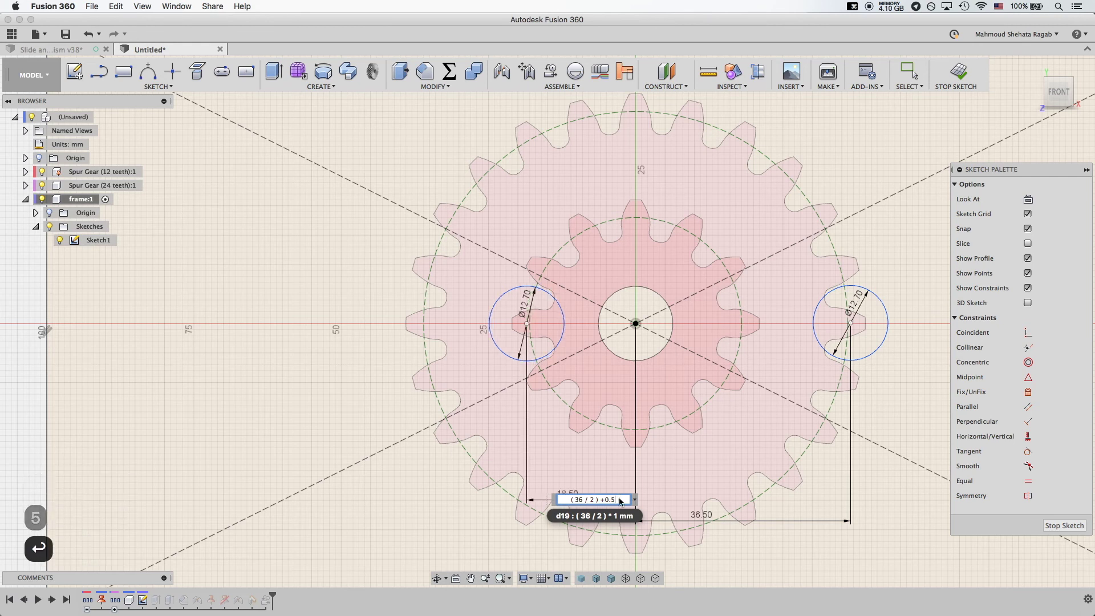
left_click(1049, 525)
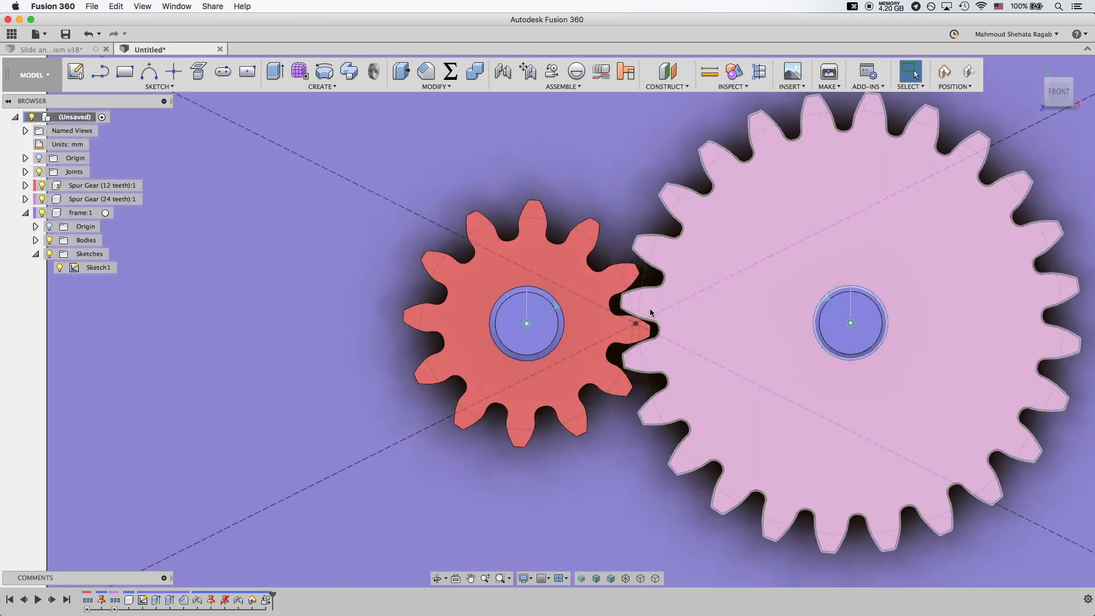
Step: Try to turn the 24-tooth gear by hand with the whole frame in view, and undo the movement
left_click(696, 303)
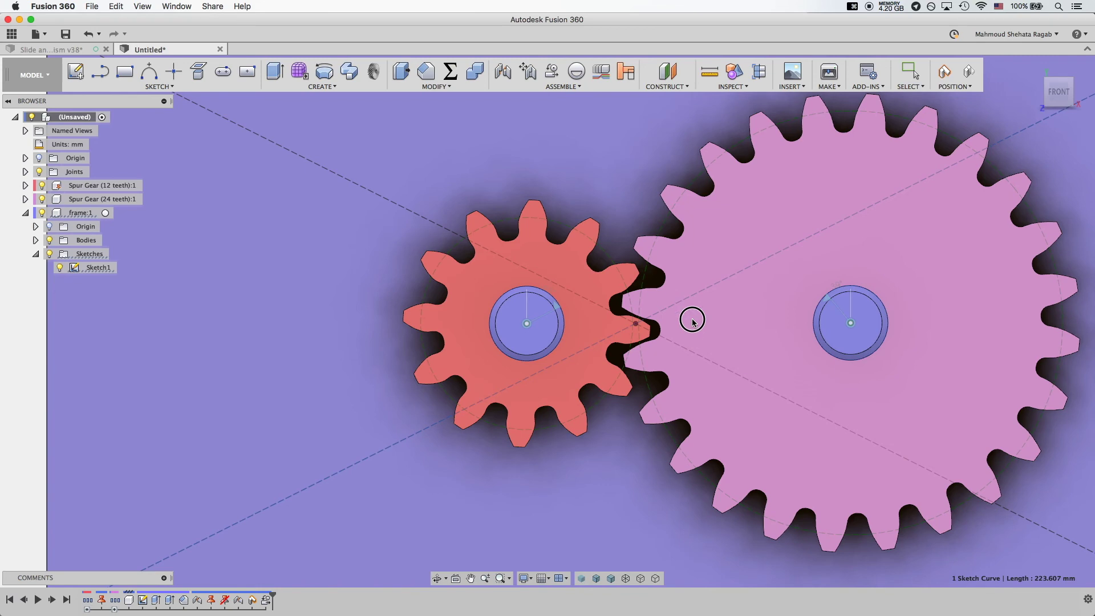
key("F6")
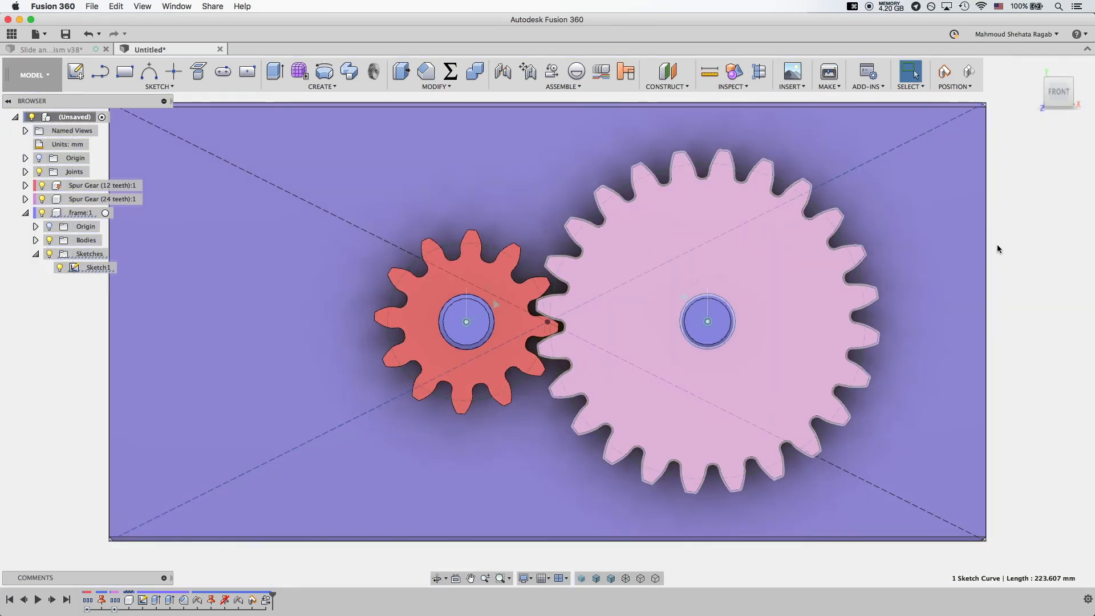
mouse_move(1032, 231)
middle_mouse_down("shift")
mouse_move(993, 239)
mouse_move(1019, 242)
middle_mouse_up("shift")
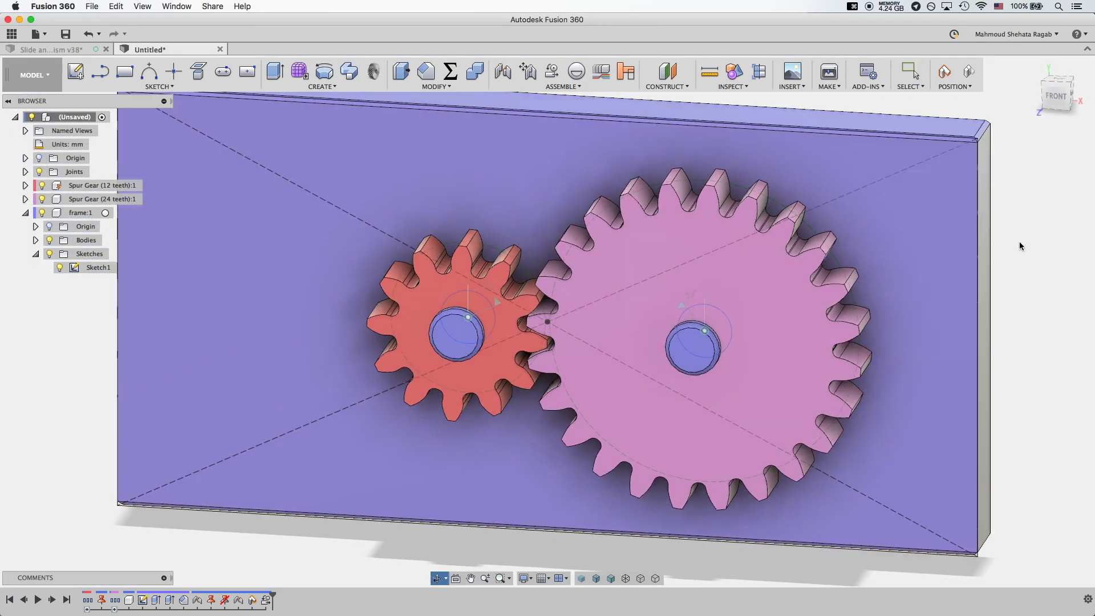
left_click(632, 297)
left_click_drag(601, 320, 575, 328)
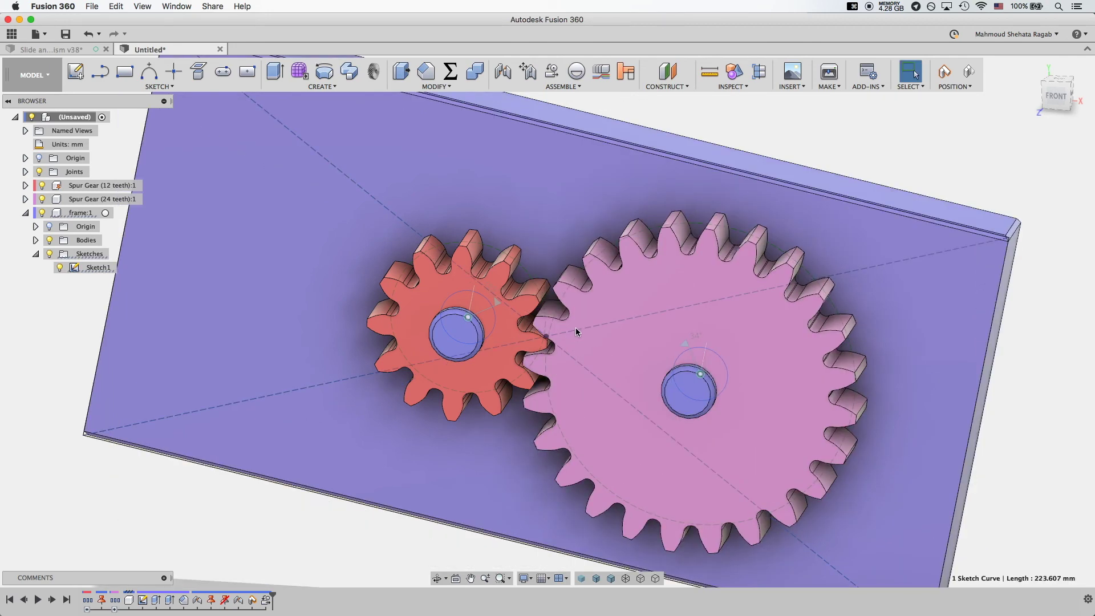
key("super+z")
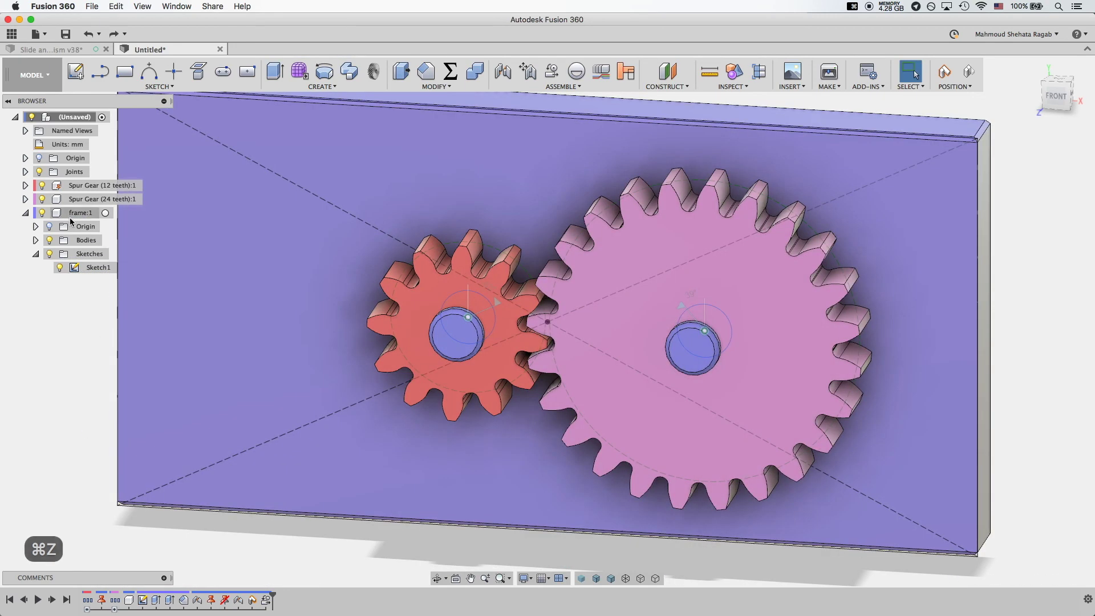
Step: Ground the frame component and nudge the 24-tooth gear to test its rotation
right_click(63, 214)
left_click(67, 221)
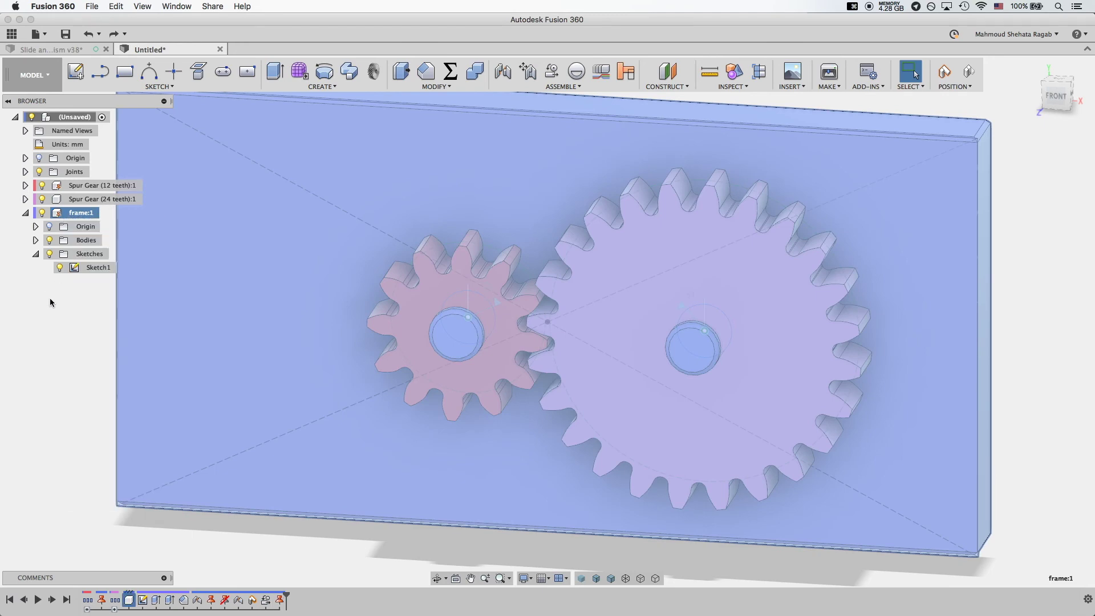
left_click(617, 329)
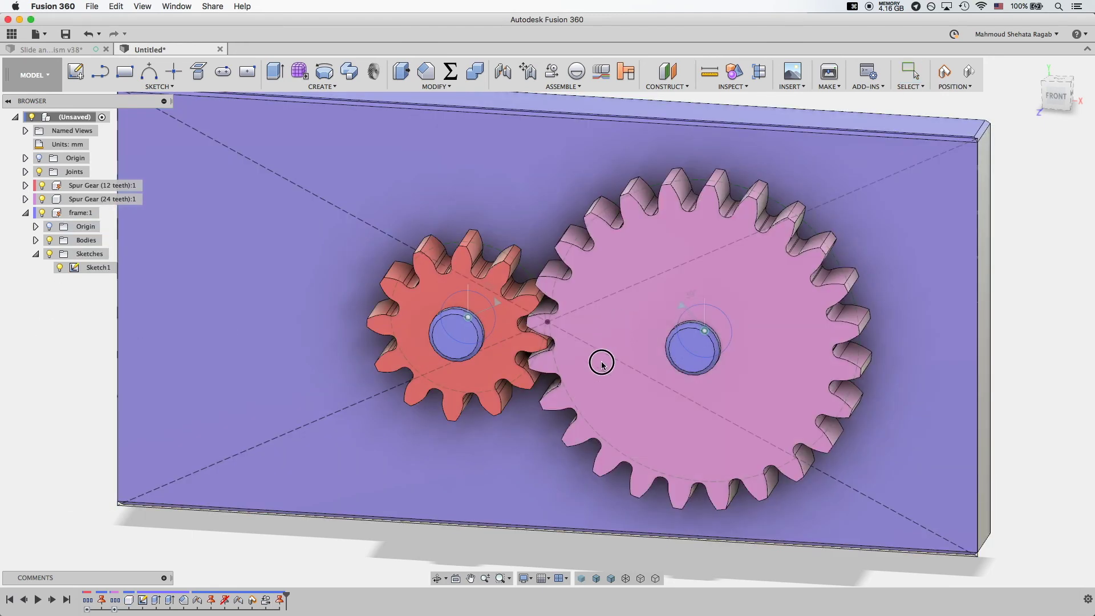
Step: Unground the 12-tooth gear component, capturing the current position of the moved components
right_click(67, 189)
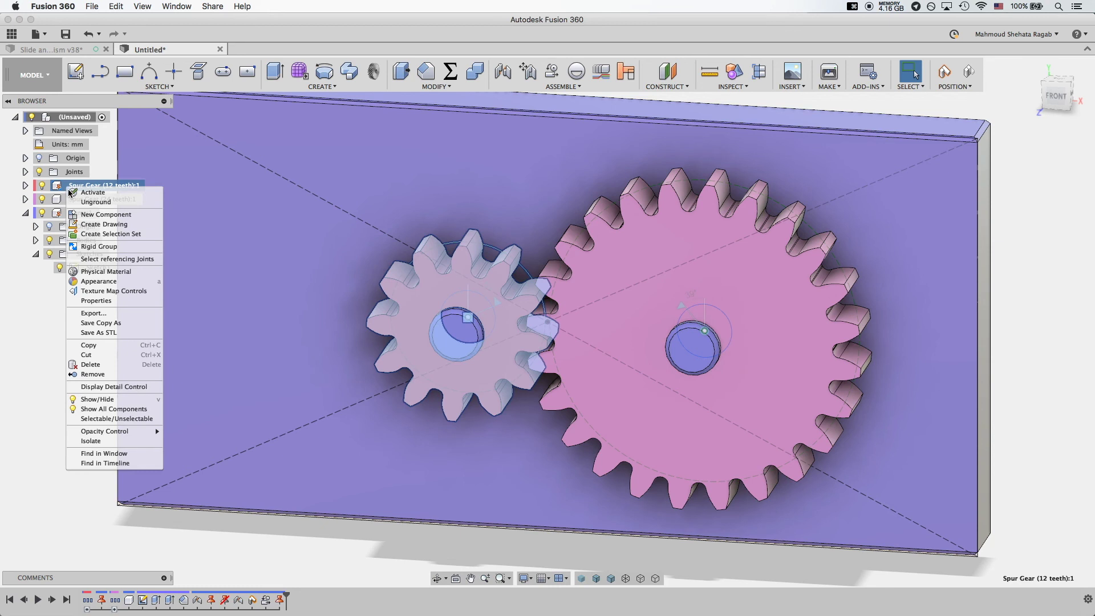
left_click(83, 202)
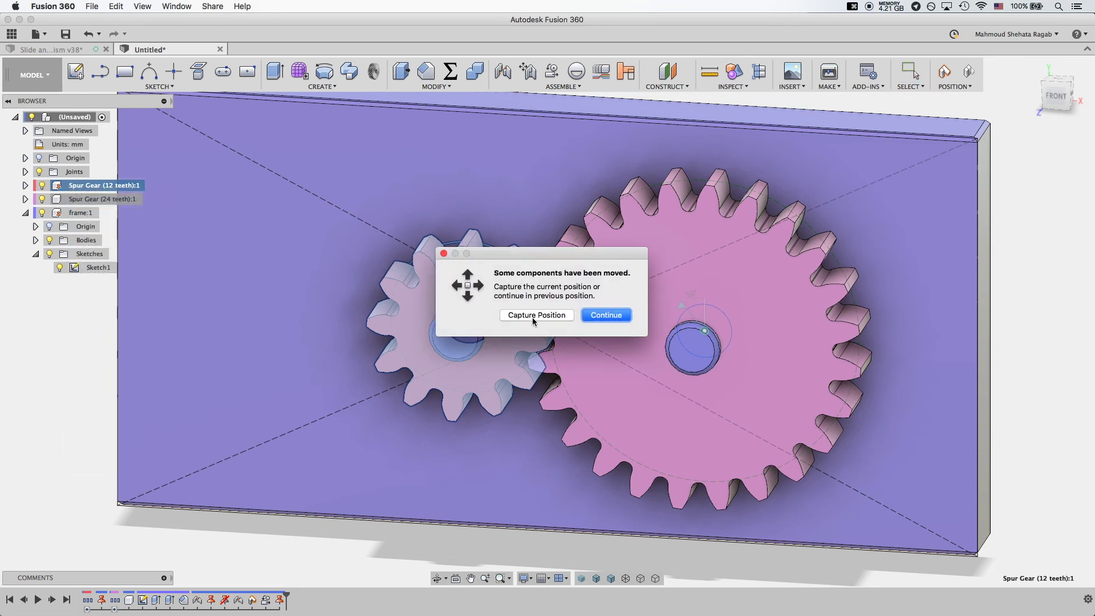
left_click(535, 317)
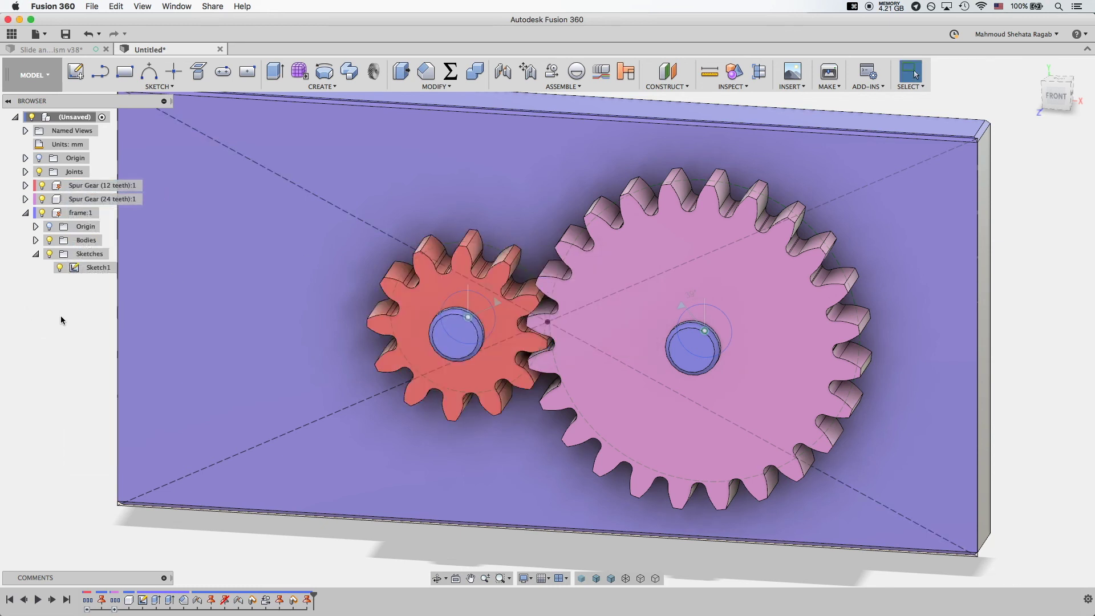
right_click(80, 188)
left_click(92, 201)
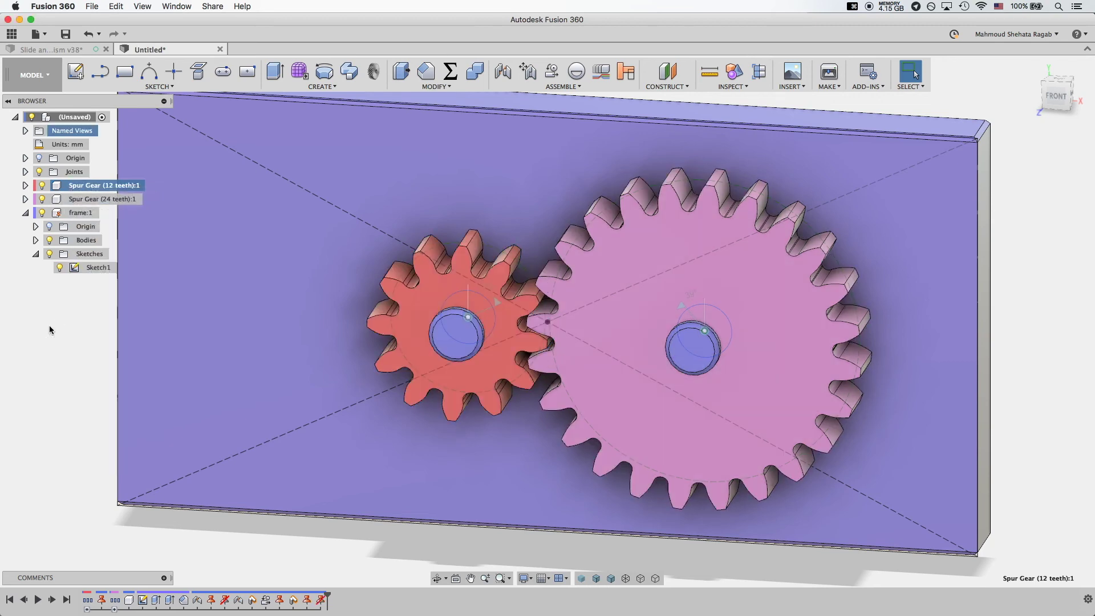
Step: Turn the 24-tooth gear by hand to check that both gears rotate on the fixed frame
mouse_move(608, 321)
left_mouse_down()
mouse_move(599, 375)
mouse_move(597, 323)
left_mouse_up()
middle_click_drag(597, 323, 605, 305, "shift")
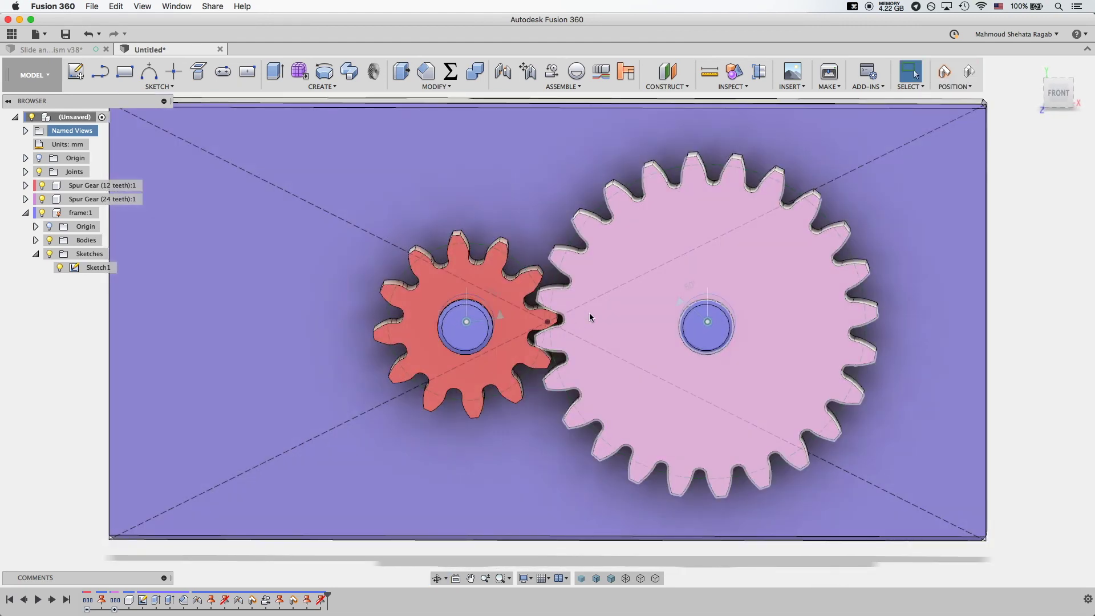
left_click_drag(588, 311, 594, 299)
middle_click_drag(585, 296, 581, 306, "shift")
Step: Examine the clearance between the meshing teeth of the two gears from close up
scroll(581, 303, "up", 10)
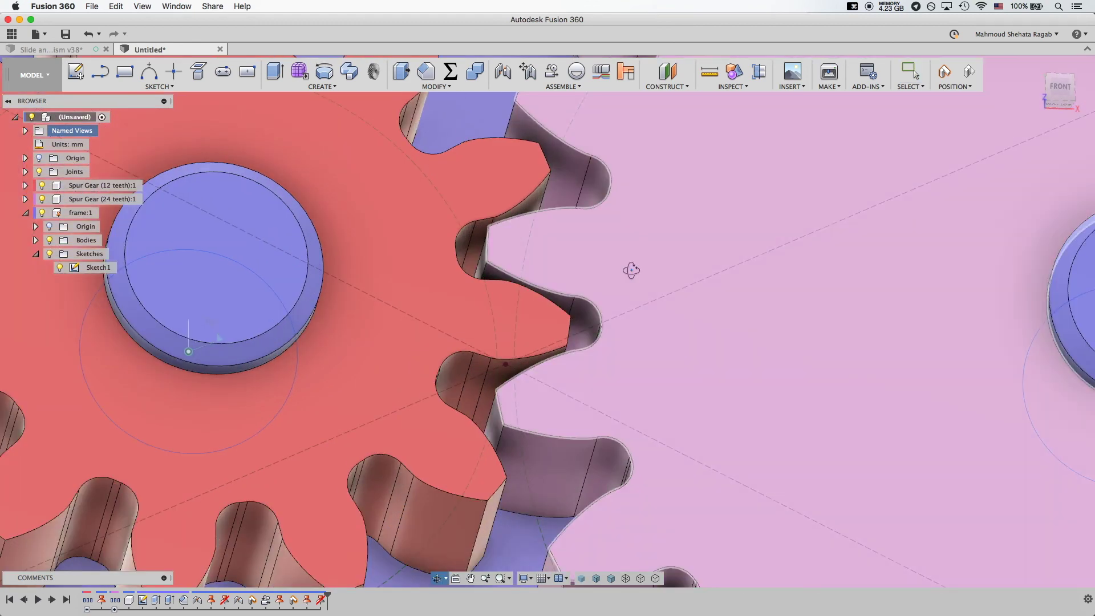
middle_click_drag(632, 270, 624, 294, "shift")
scroll(536, 286, "up", 8)
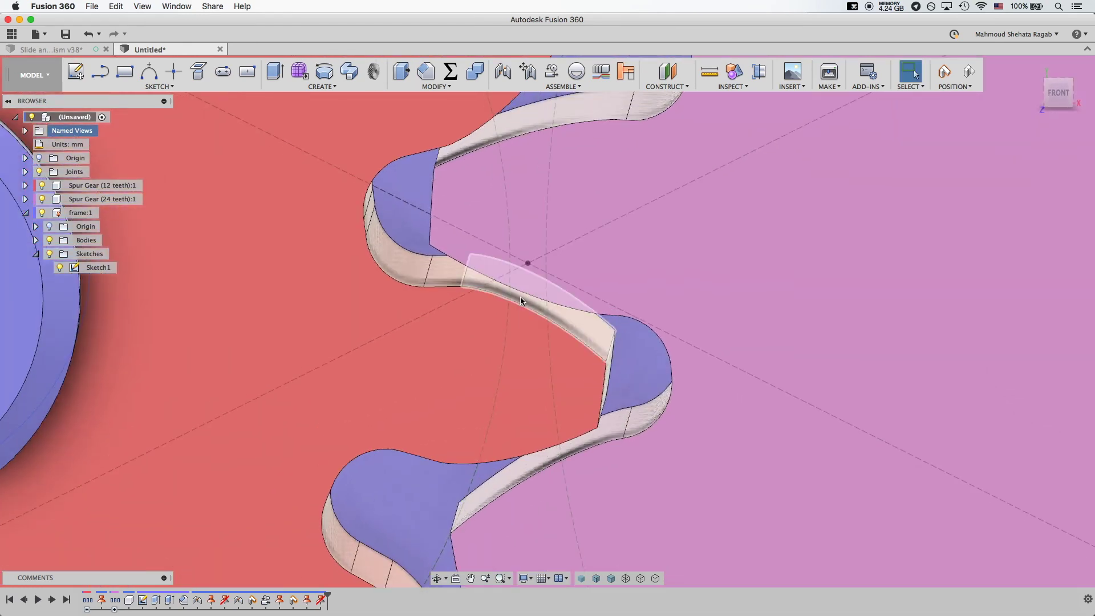
middle_click_drag(523, 292, 525, 297, "shift")
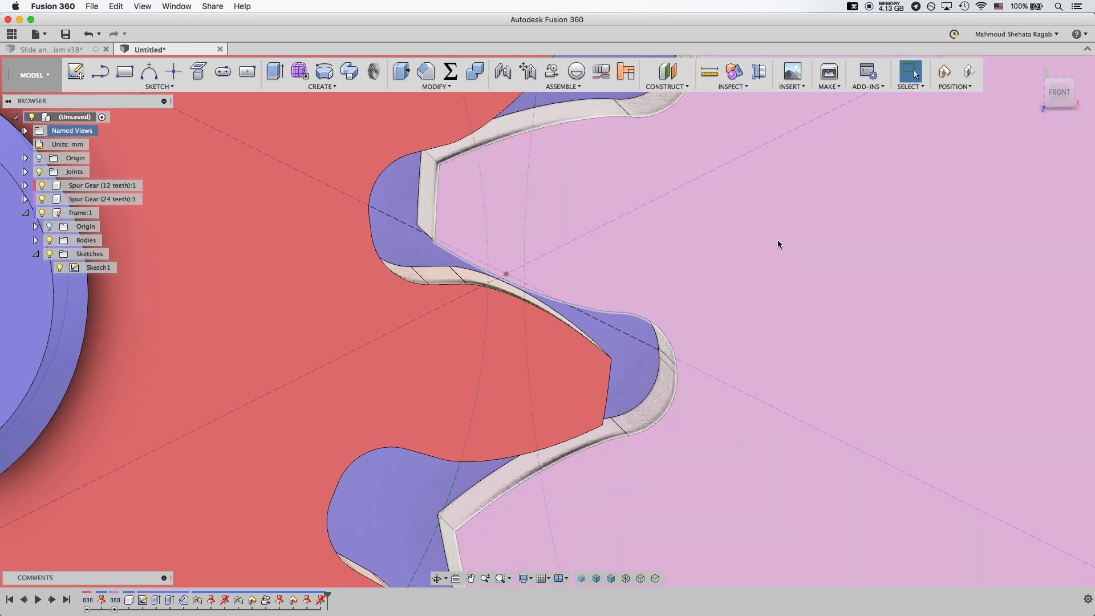
Step: Hide the frame's sketches and turn the 24-tooth gear once more with both gears in view
left_click(777, 246)
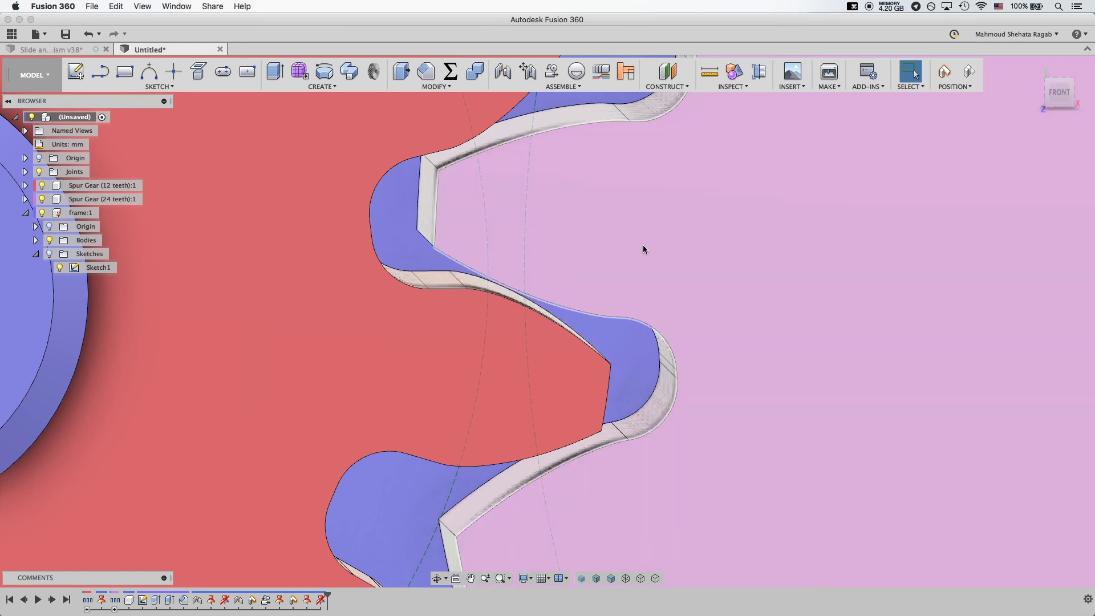
mouse_move(643, 245)
middle_mouse_down()
mouse_move(633, 276)
mouse_move(658, 183)
mouse_move(643, 298)
mouse_move(643, 239)
middle_mouse_up()
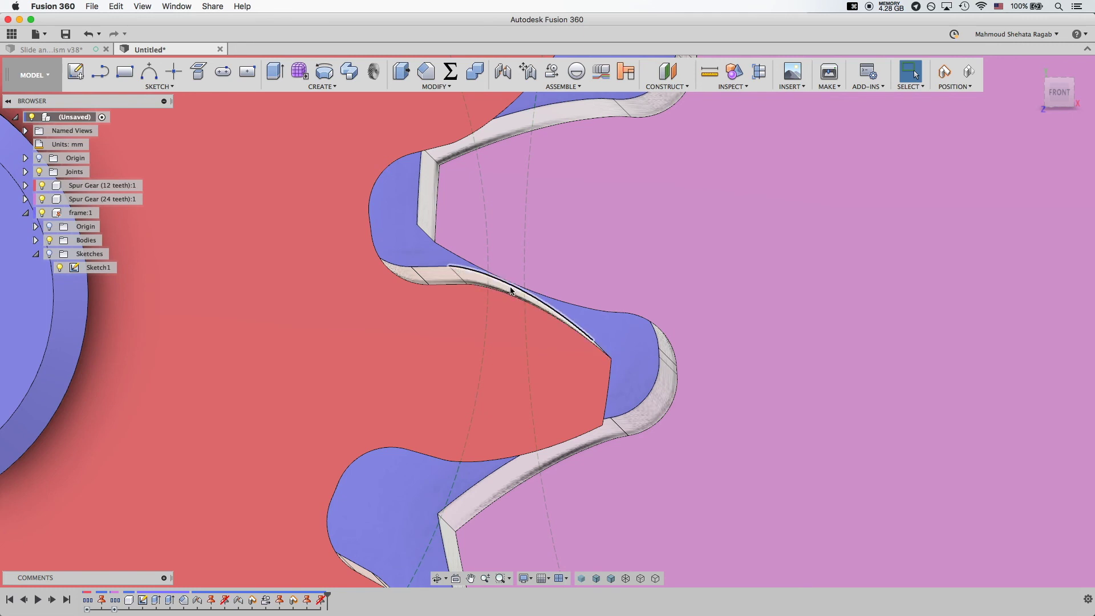
scroll(751, 196, "down", 6)
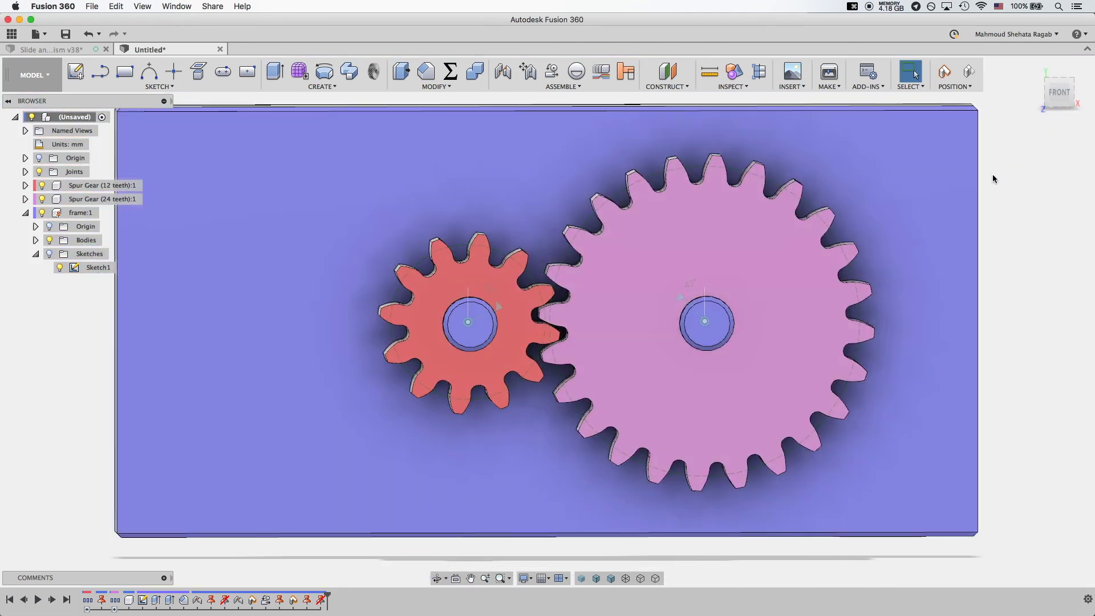
left_click_drag(717, 233, 682, 234)
middle_click_drag(1023, 195, 1017, 198, "shift")
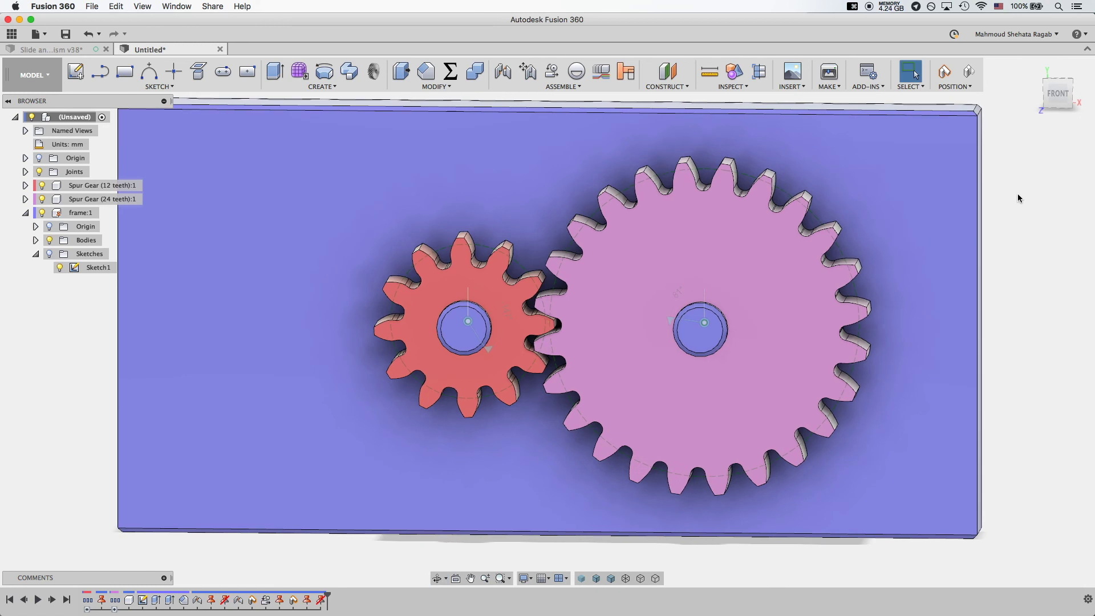